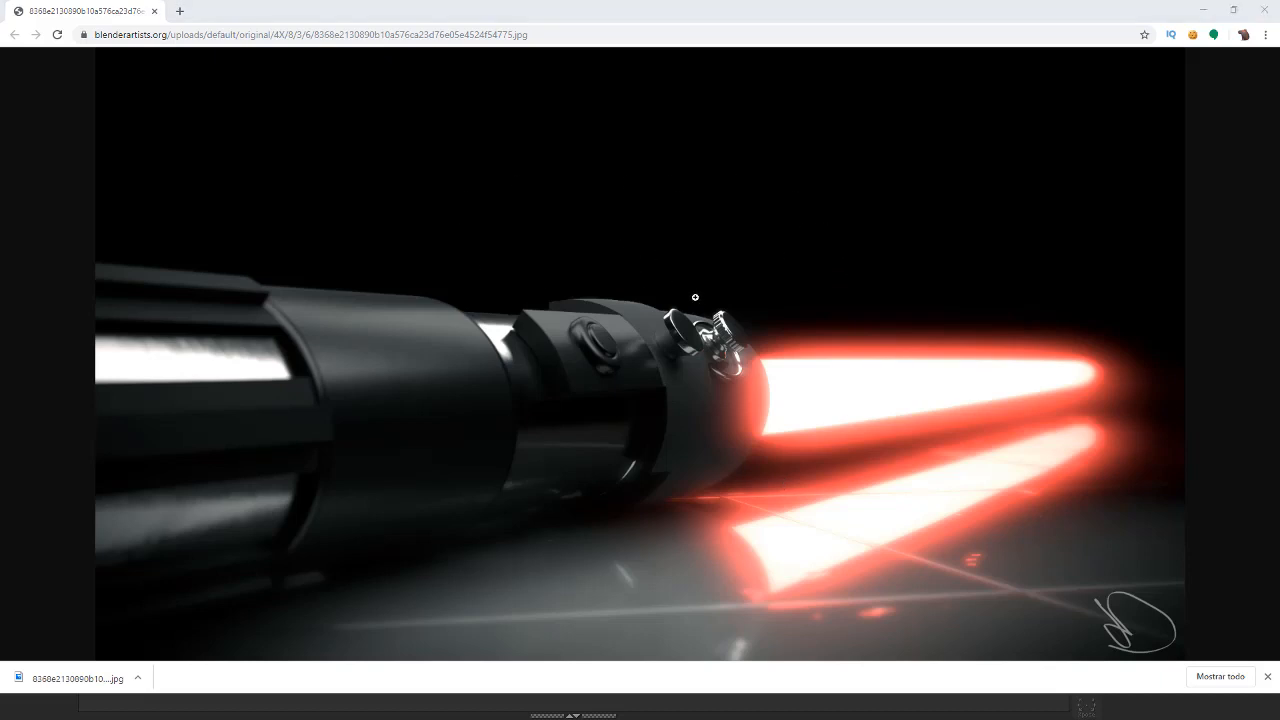
Switch to ZBrush and show the BPR Filters section of the render settings.
key(alt+Tab)
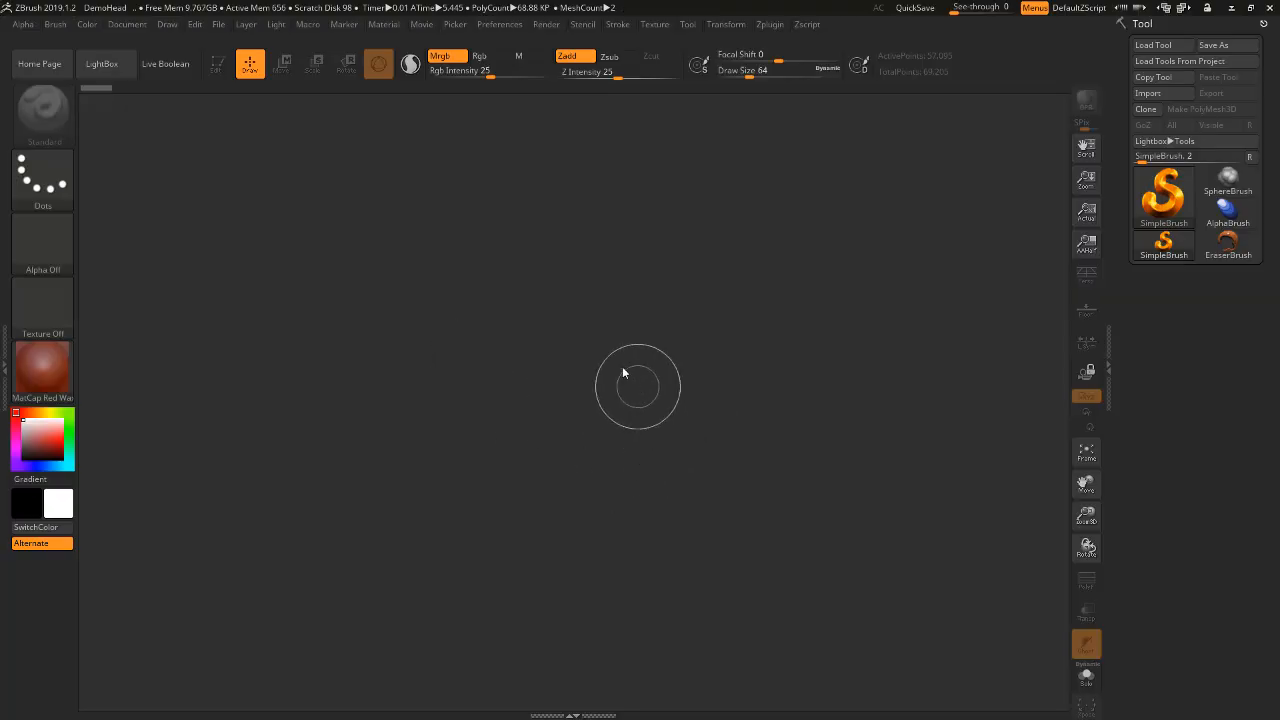
click(499, 28)
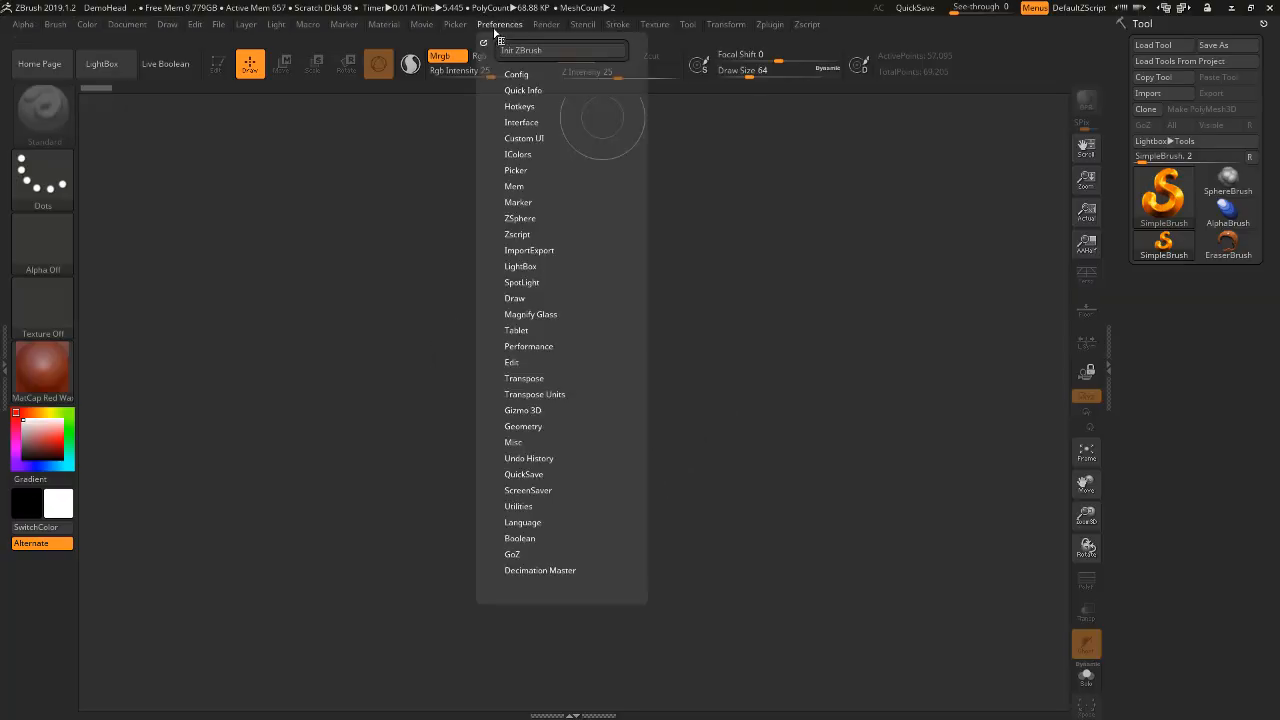
click(545, 28)
click(587, 310)
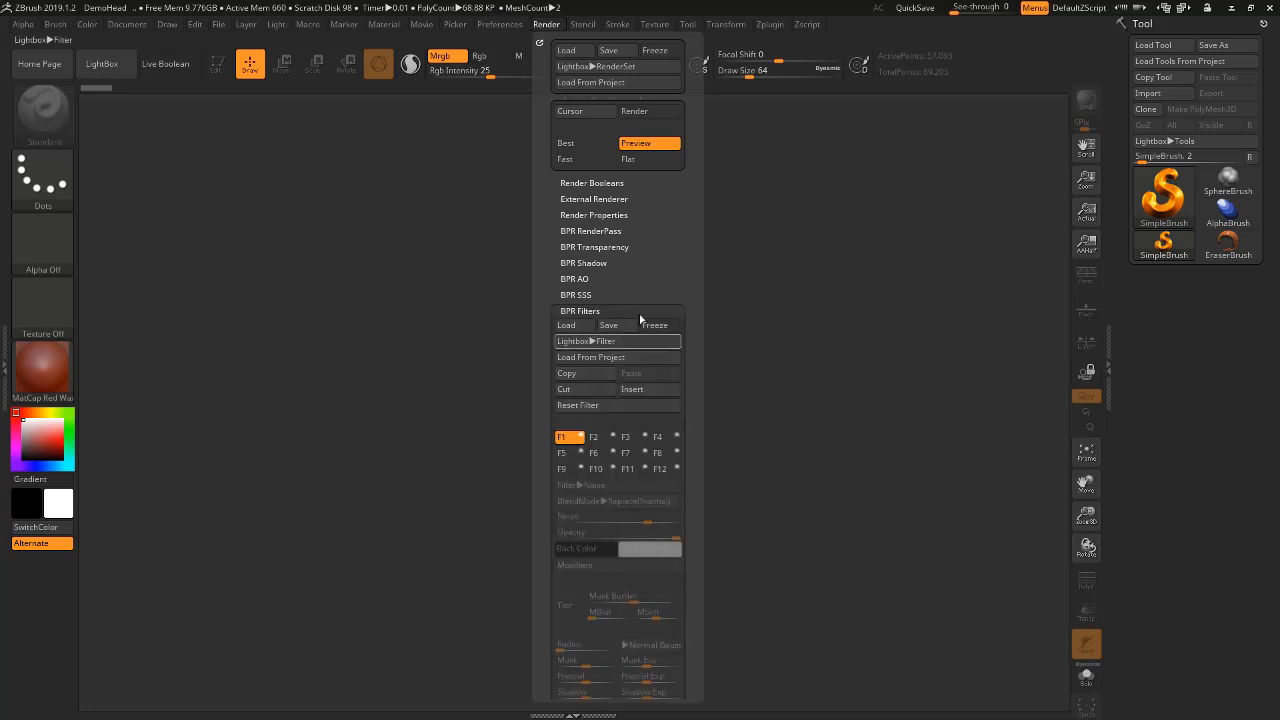
scroll(692, 400, down, 3)
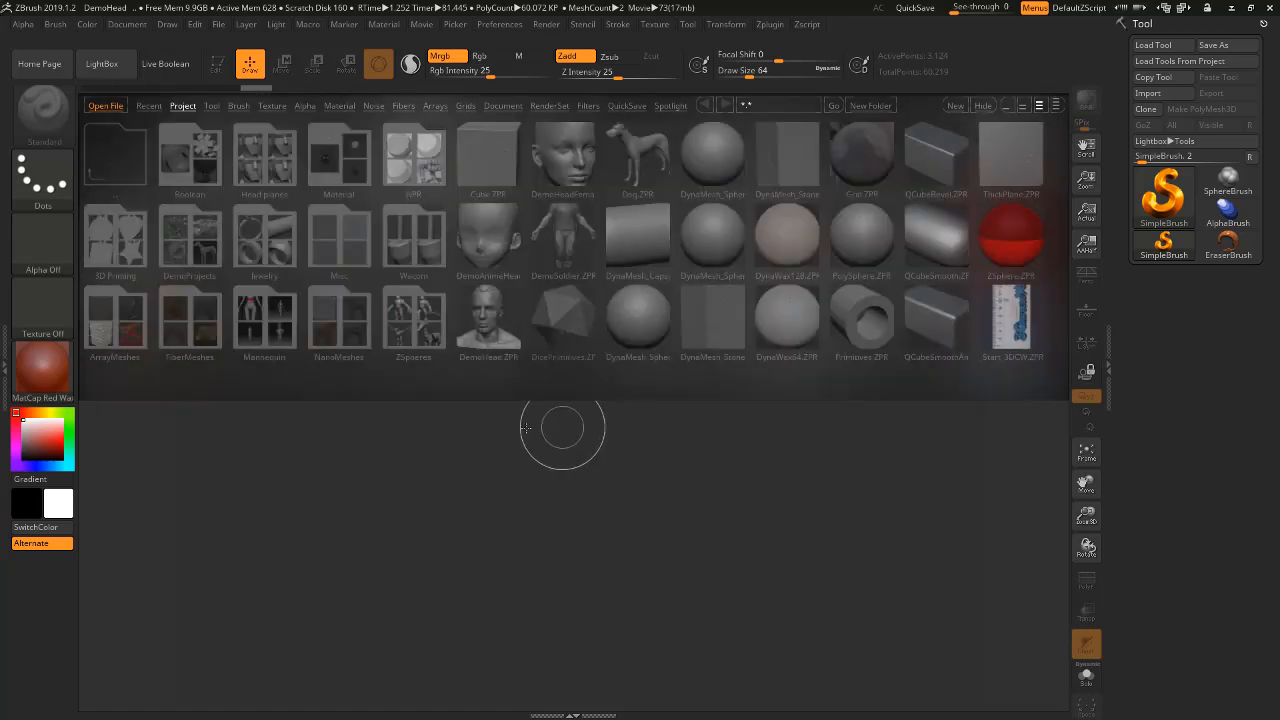
Load the DemoHead project, face the bust from the front and show its subtool list.
click(488, 318)
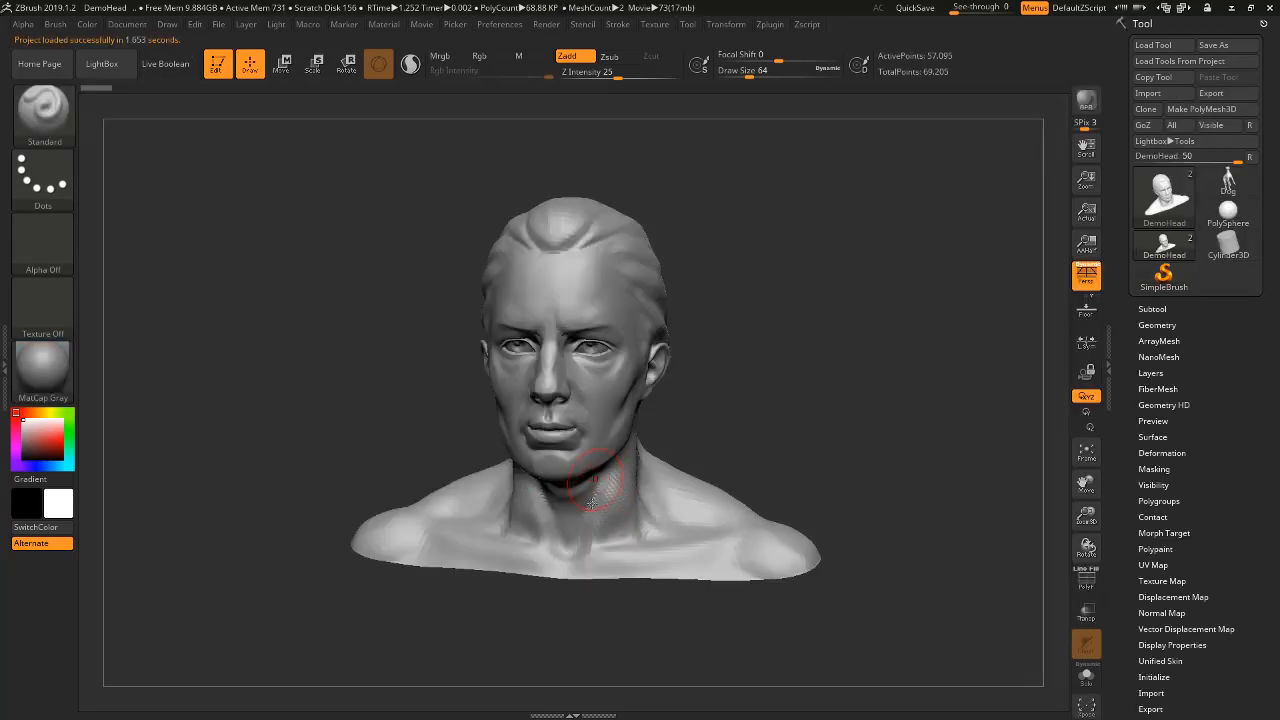
drag(746, 400, 768, 389)
click(1175, 310)
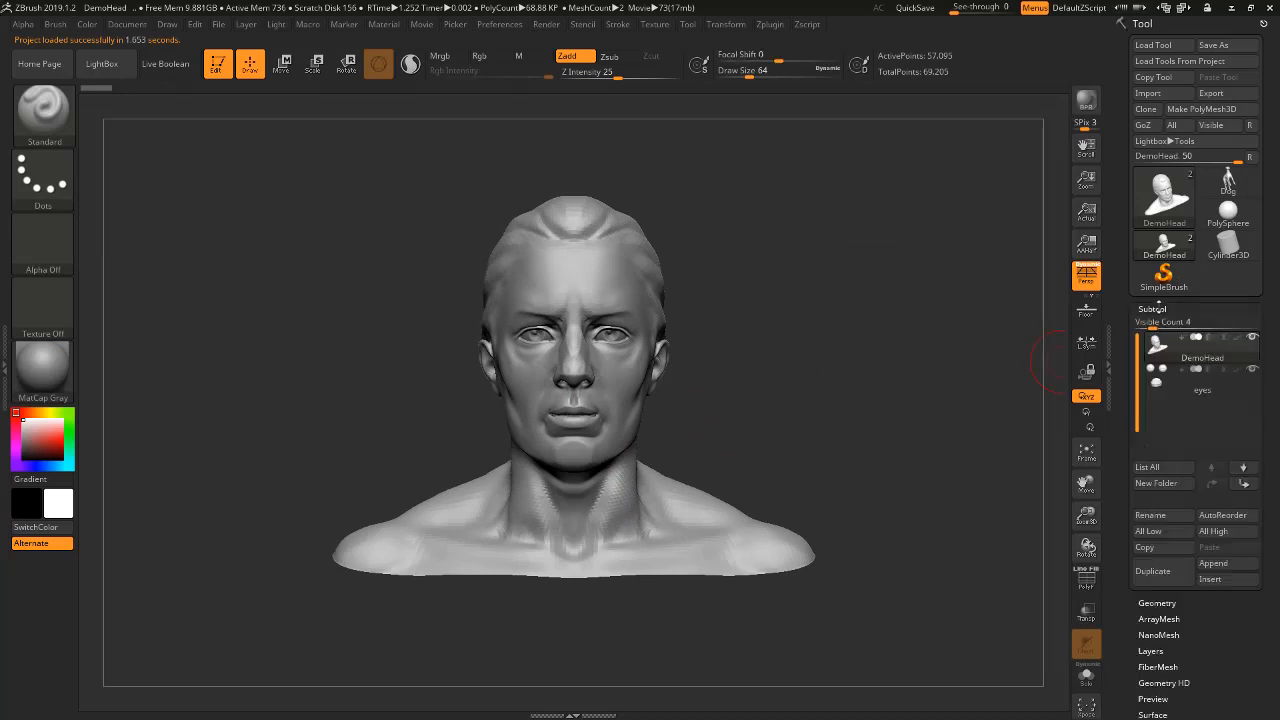
Isolate the eyes subtool in Solo mode and split it into separate subtools by polygroup.
mouse_move(1158, 347)
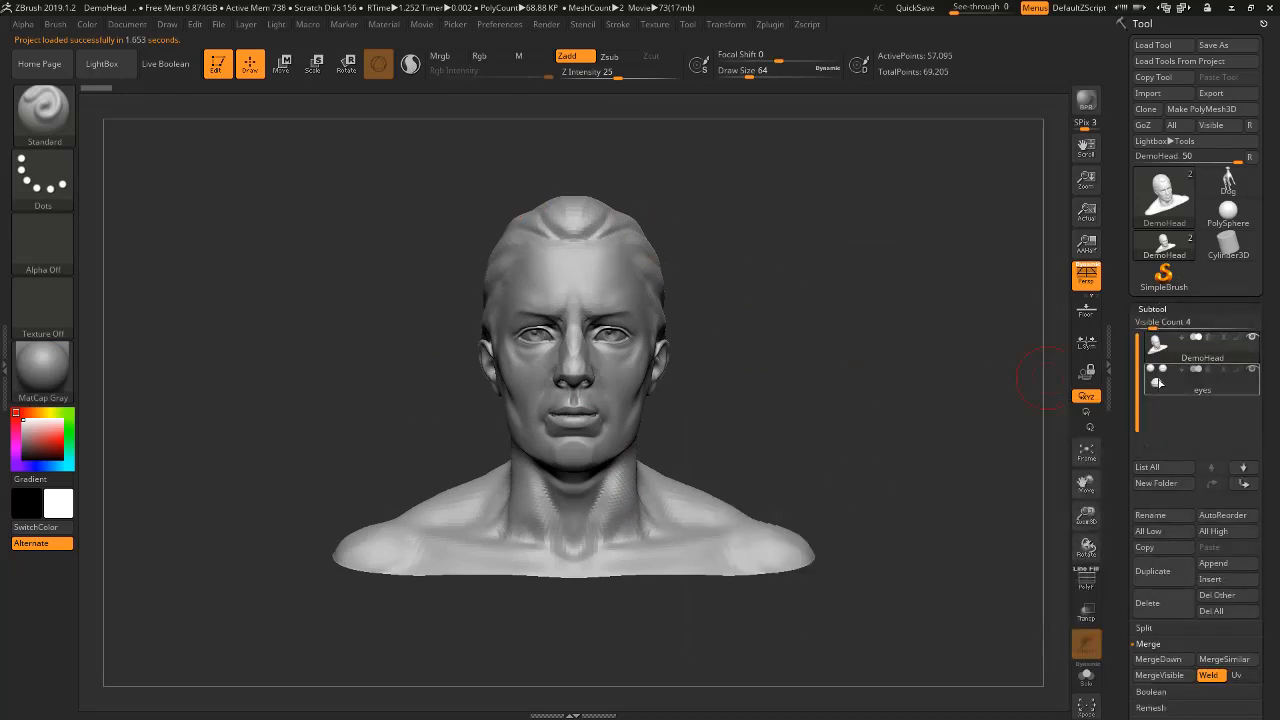
click(1160, 382)
click(1086, 676)
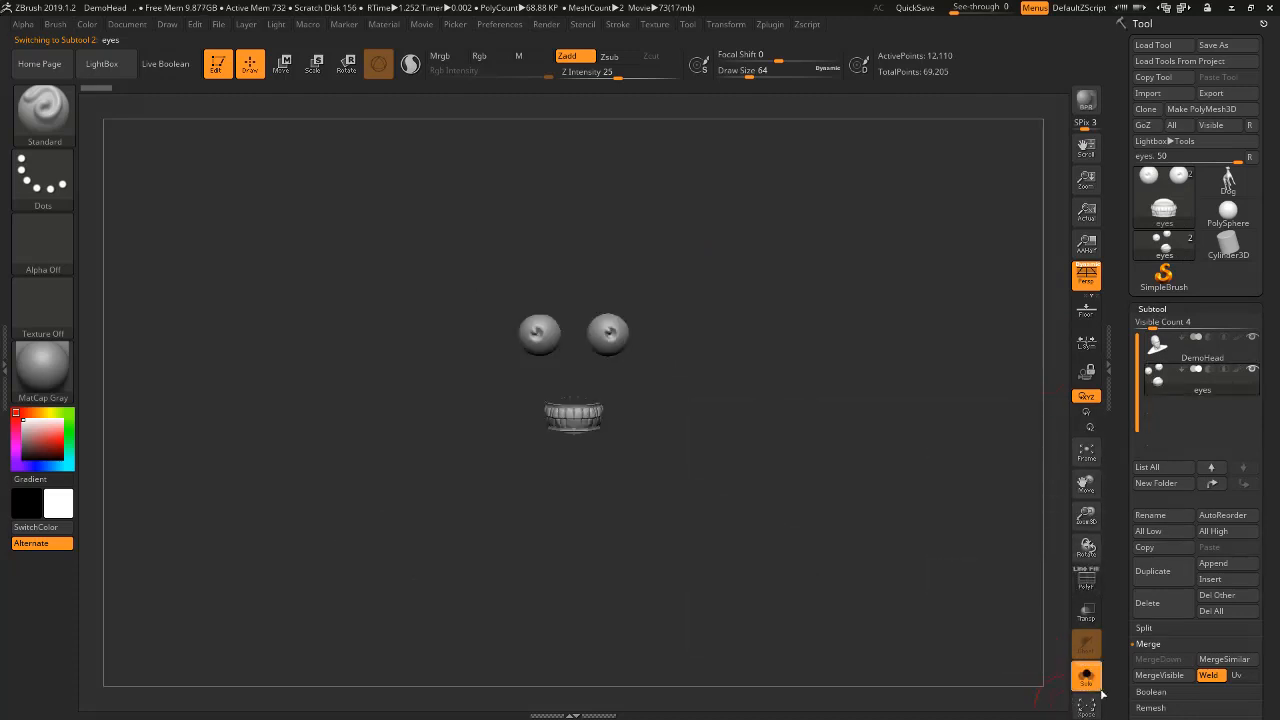
click(1148, 628)
click(1226, 644)
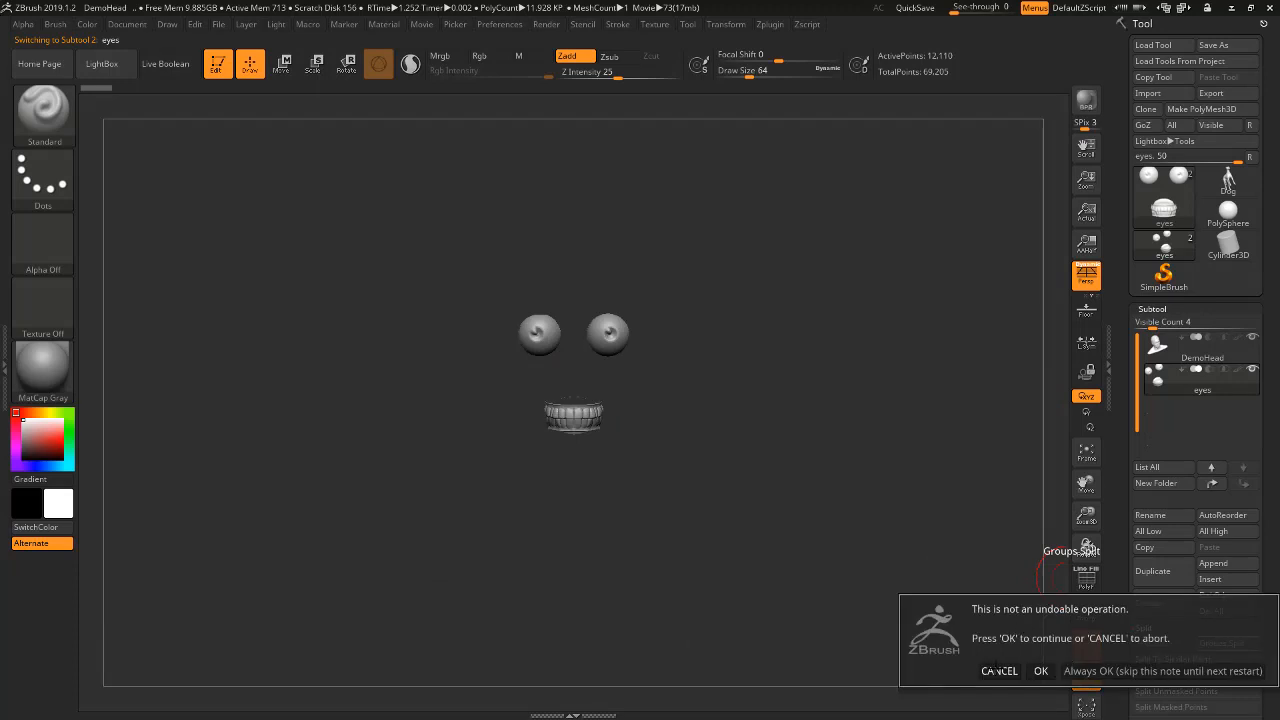
click(1040, 671)
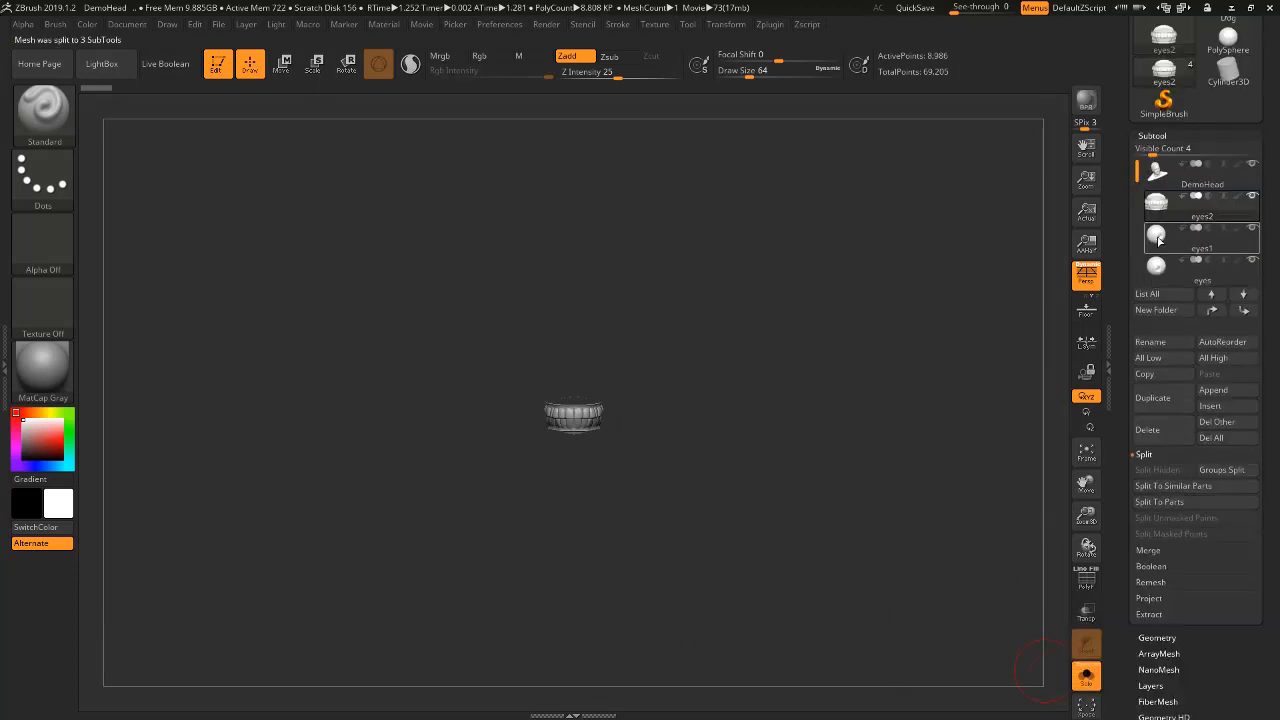
Merge the two eyeball subtools into one with MergeDown.
click(1157, 236)
click(1150, 549)
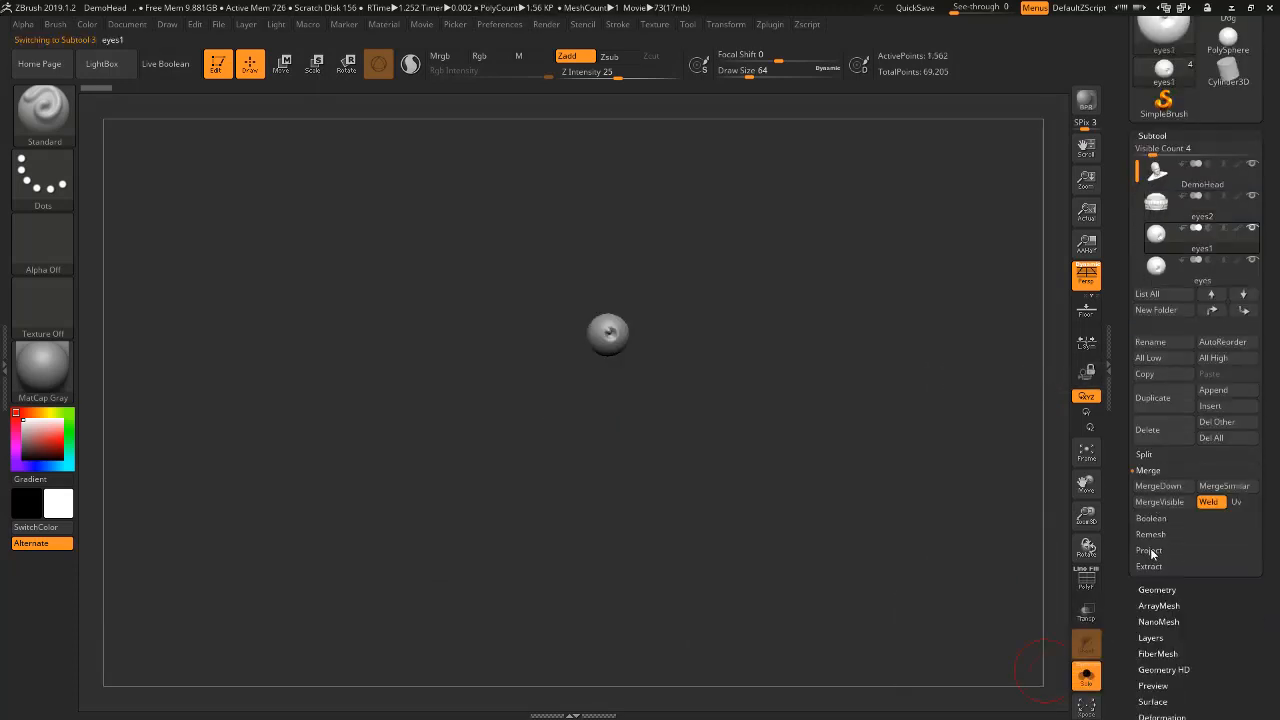
click(1158, 486)
click(1037, 513)
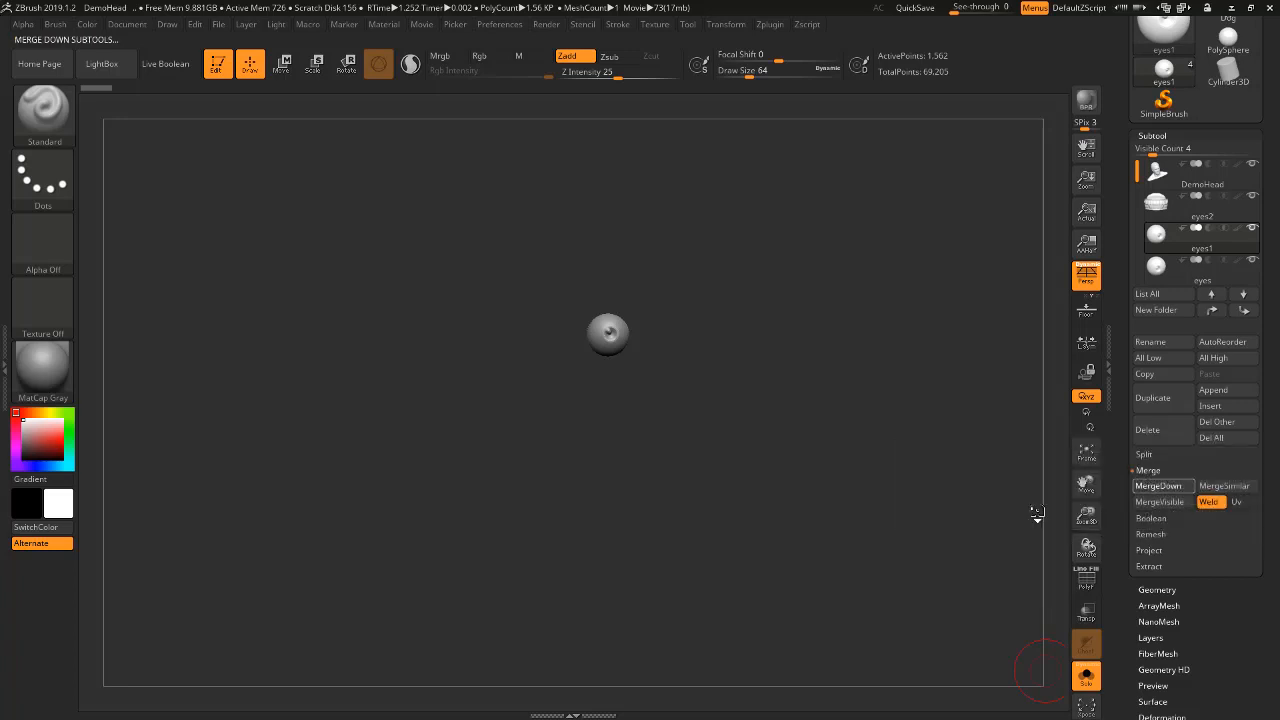
Delete the teeth subtool and turn off Solo mode to show the head with its eyeballs.
click(1158, 208)
click(1158, 486)
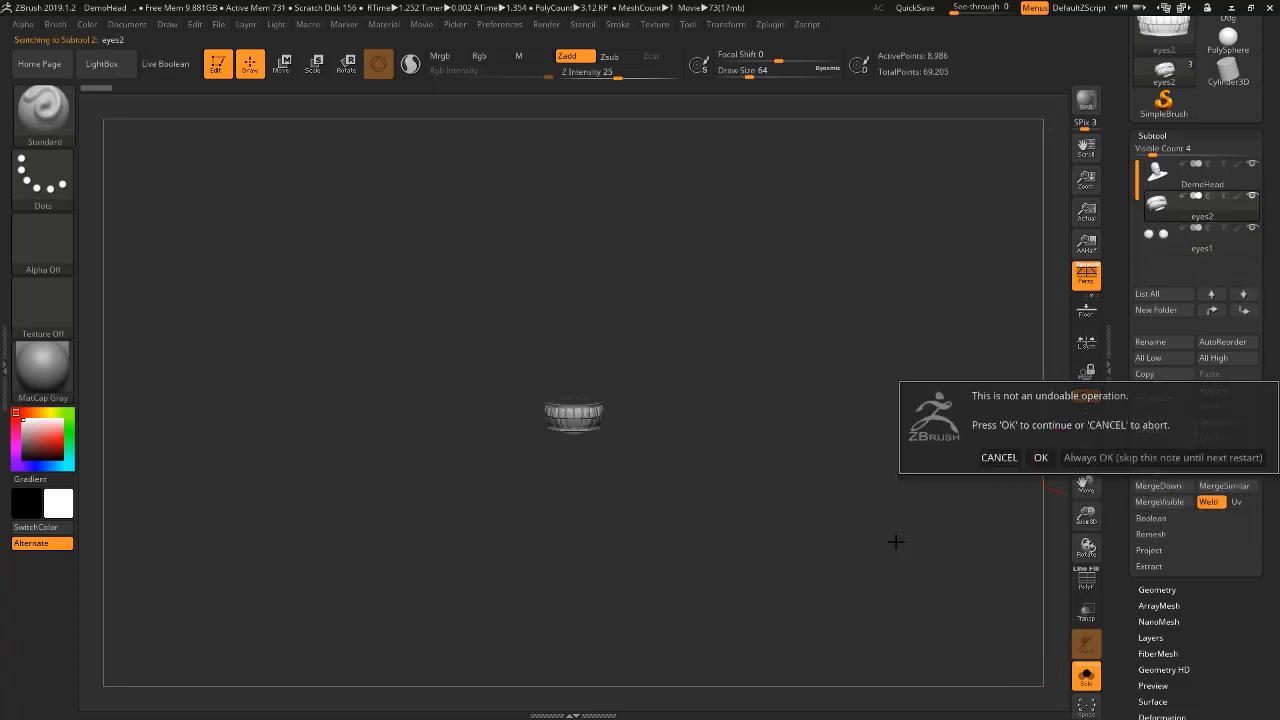
click(1040, 457)
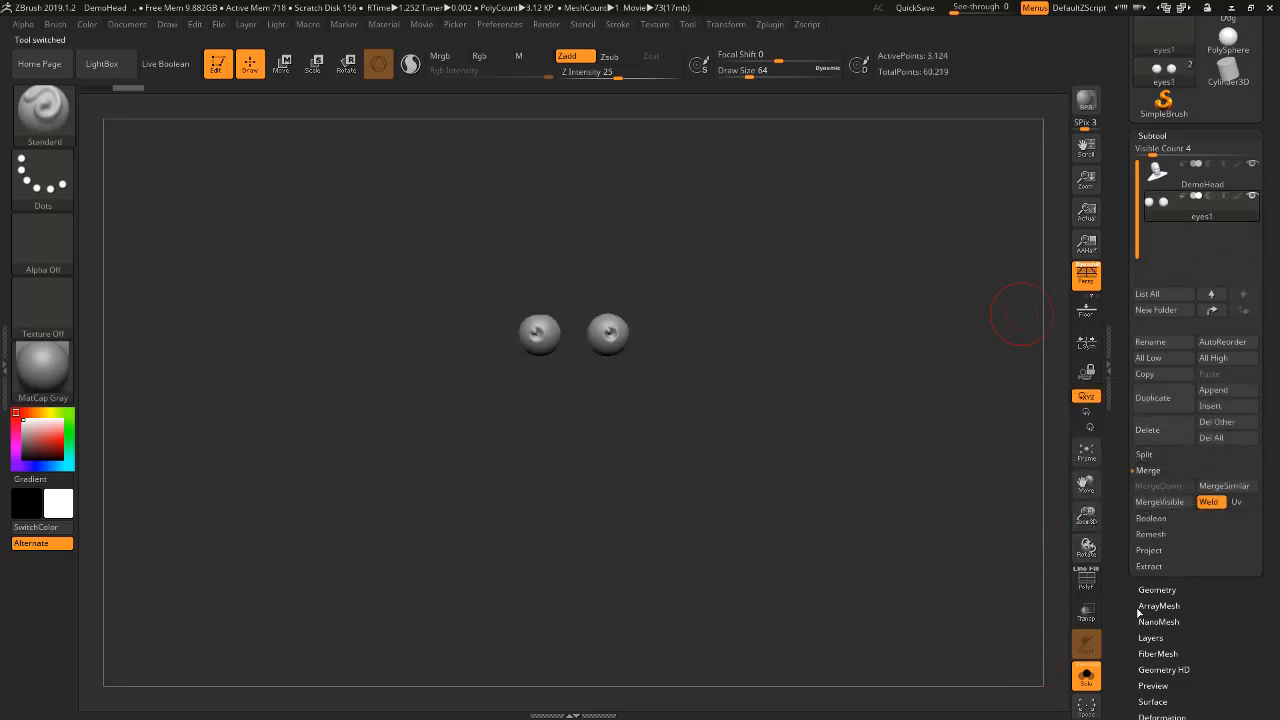
click(1086, 676)
drag(760, 430, 676, 395)
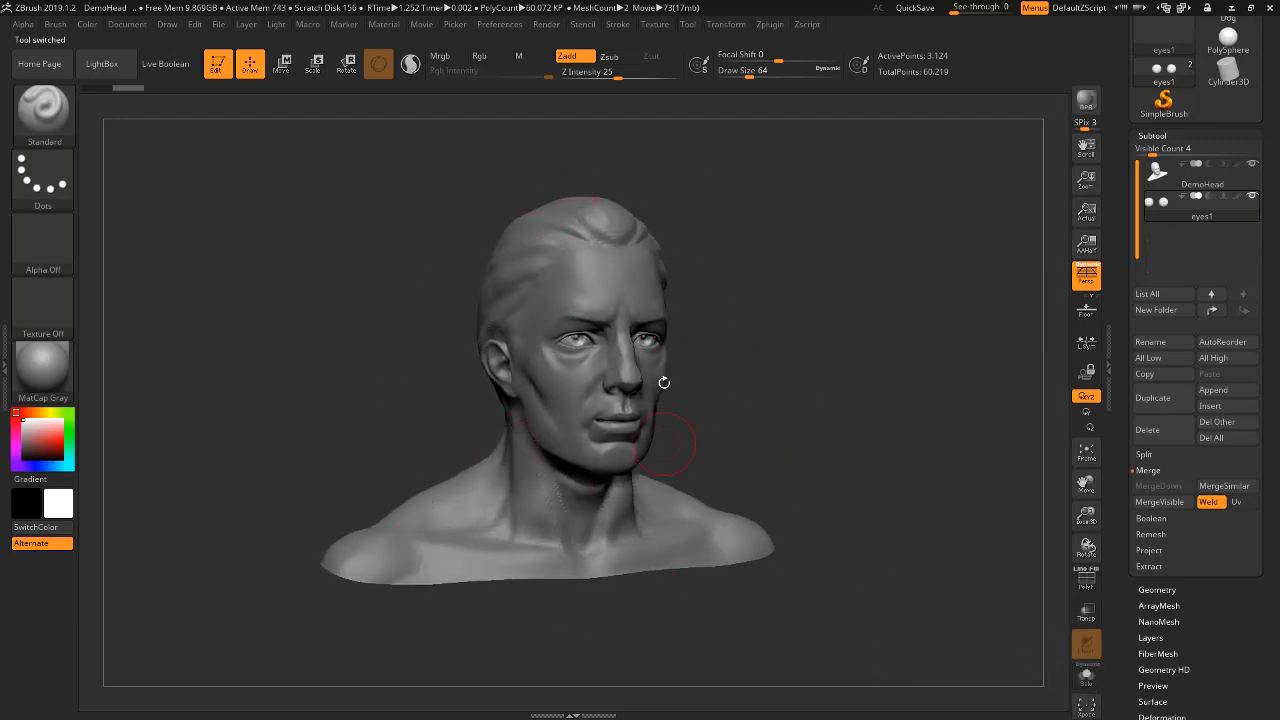
shift+drag(775, 364, 761, 359)
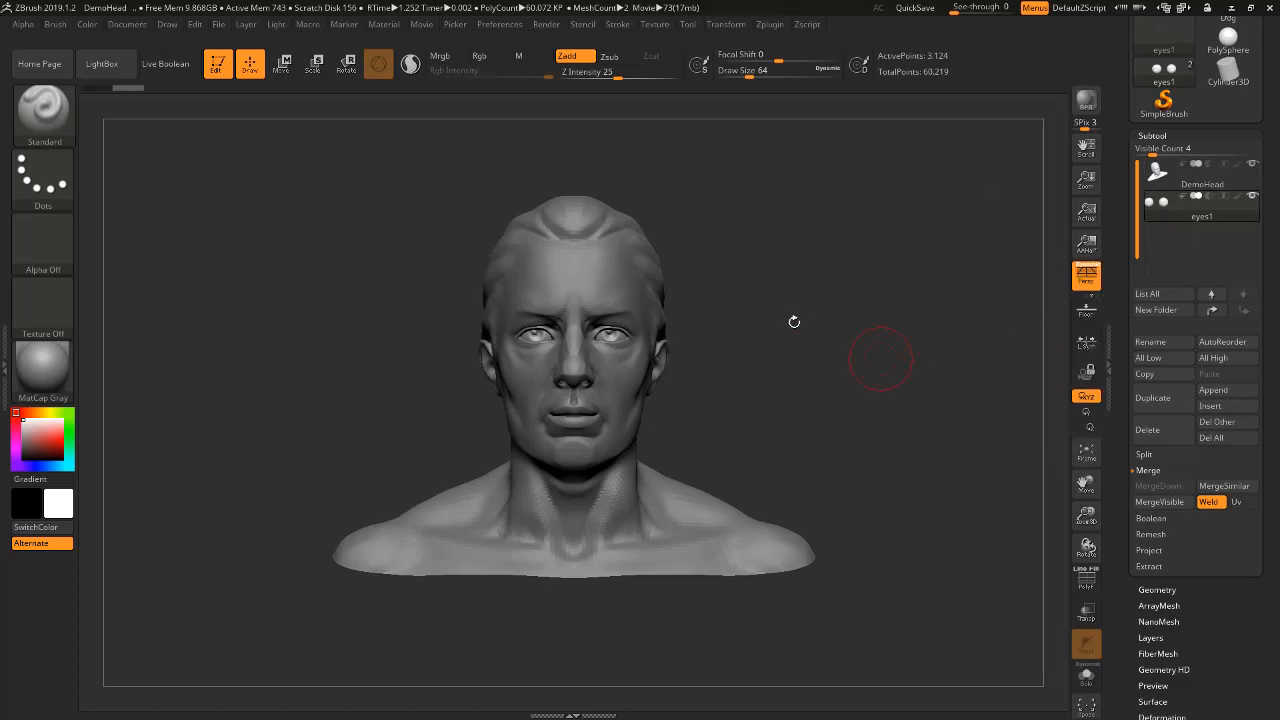
Dock the Render palette beside the canvas and bring its BPR filter slots into view.
click(546, 25)
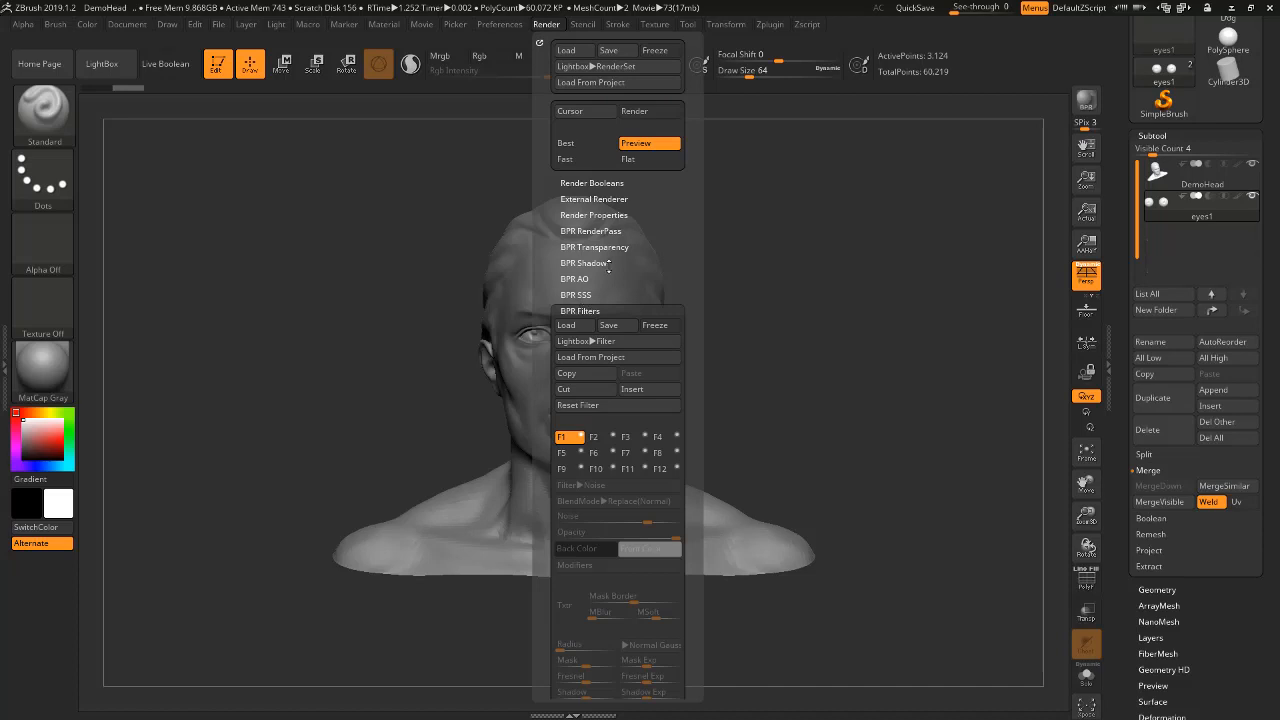
click(539, 42)
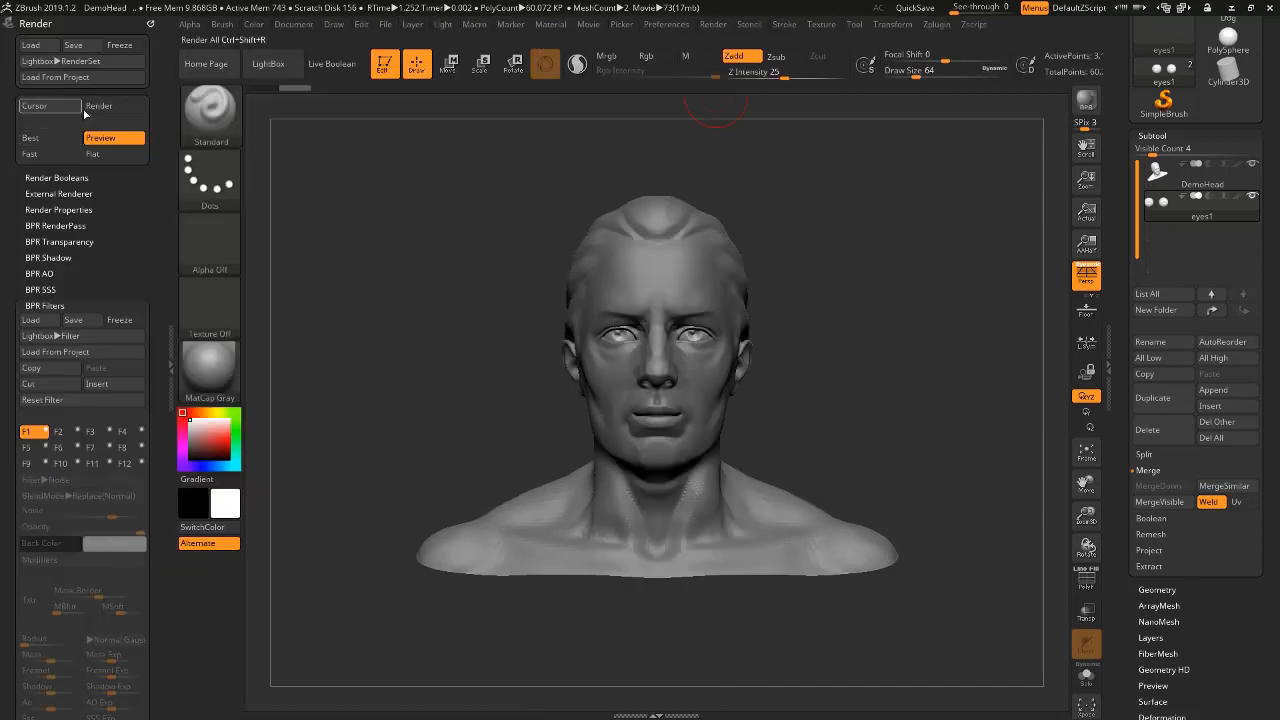
drag(157, 342, 155, 190)
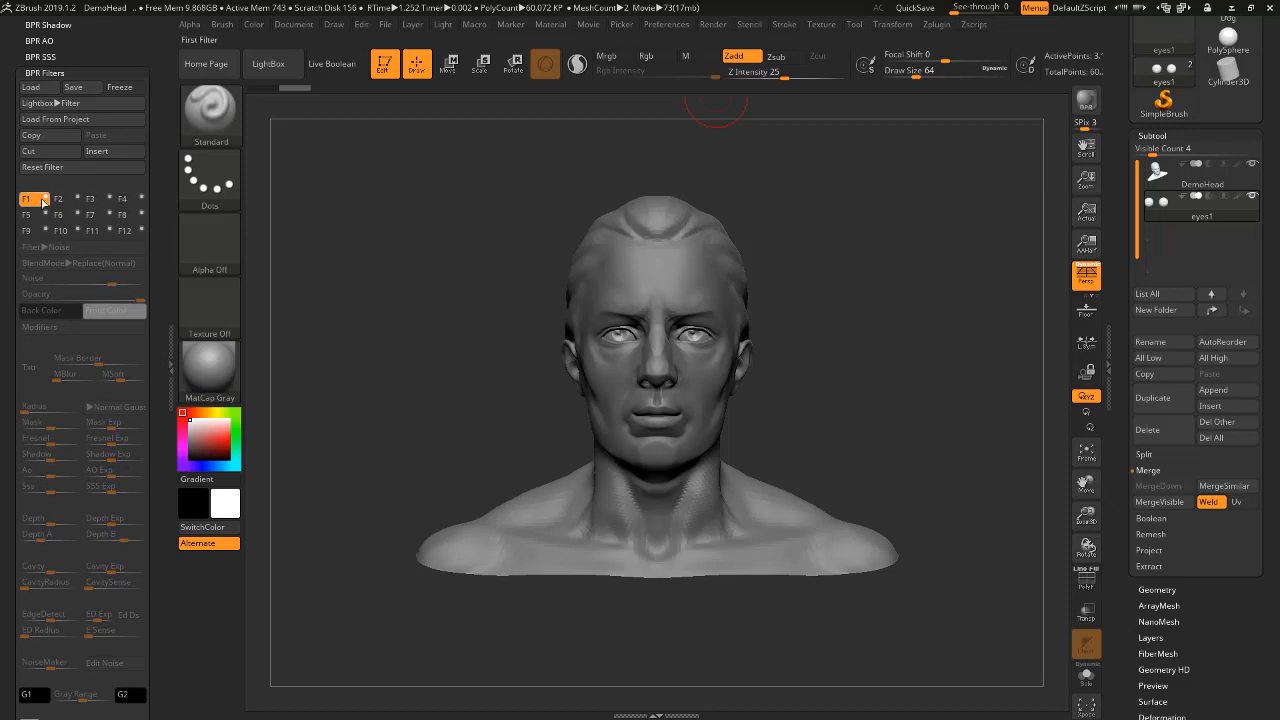
Enable BPR filter F1 with the Noise type and run a BPR render of the bust.
click(45, 200)
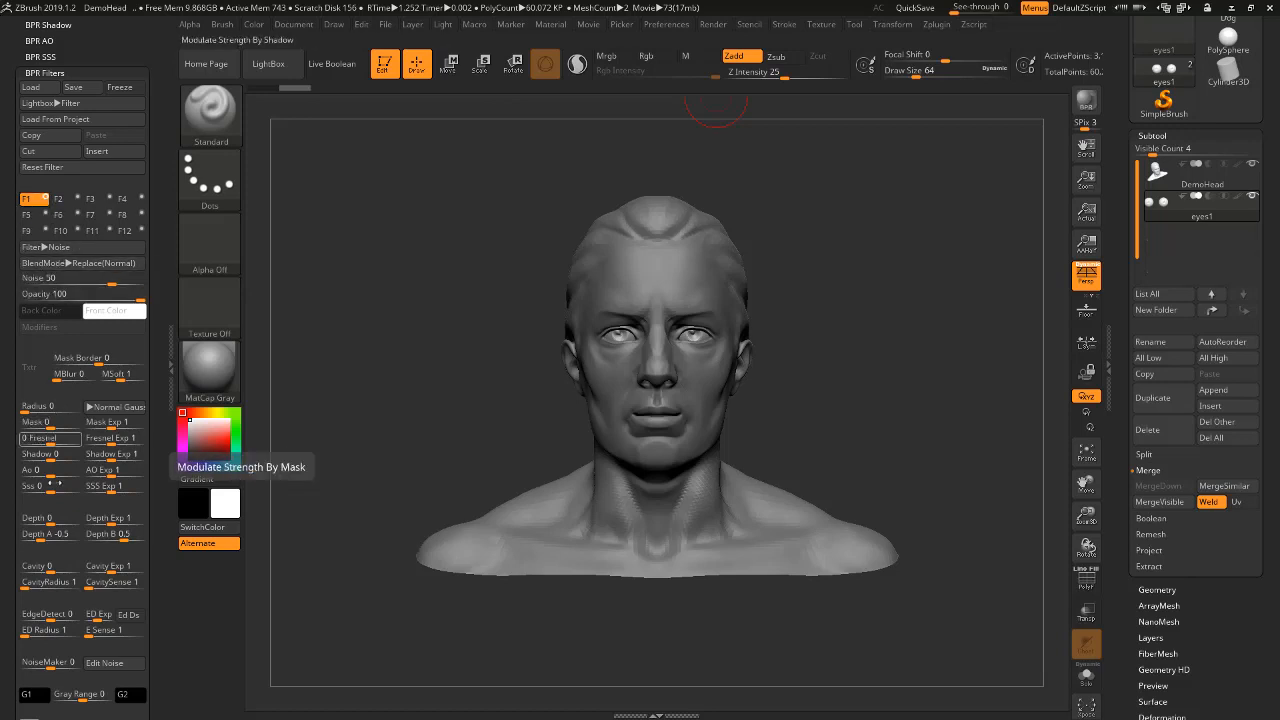
click(43, 249)
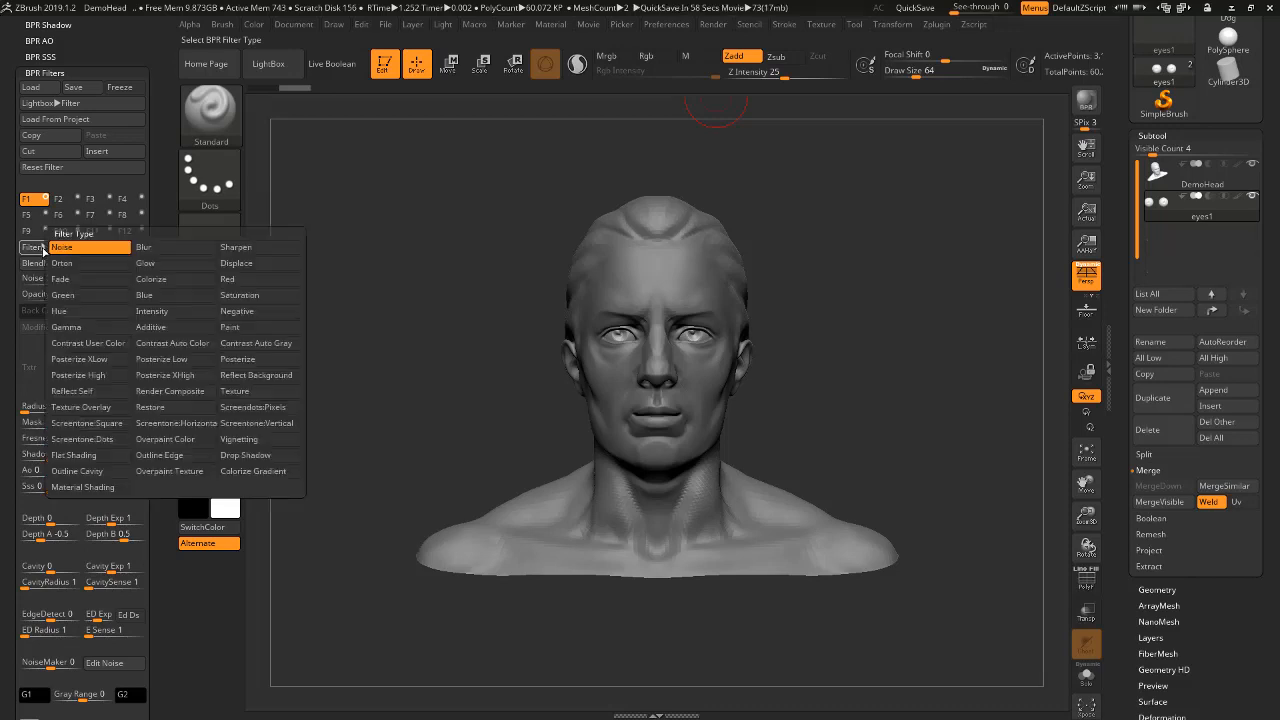
click(108, 250)
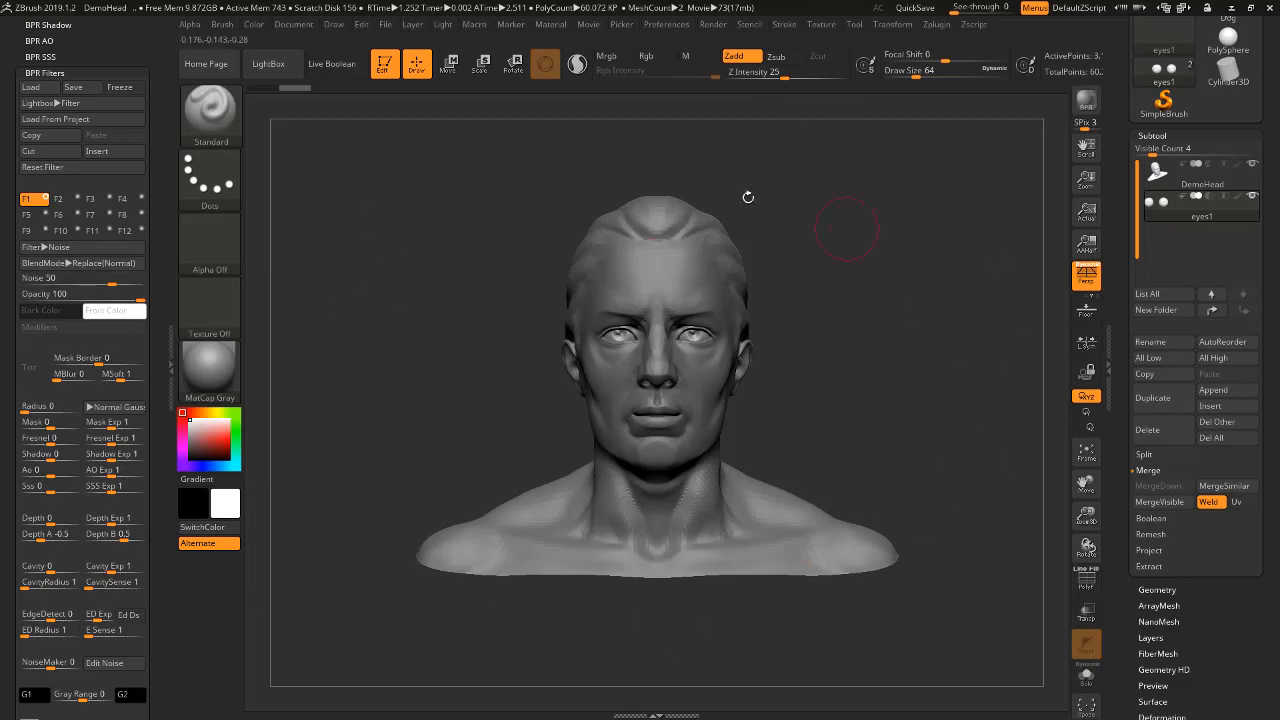
click(1086, 103)
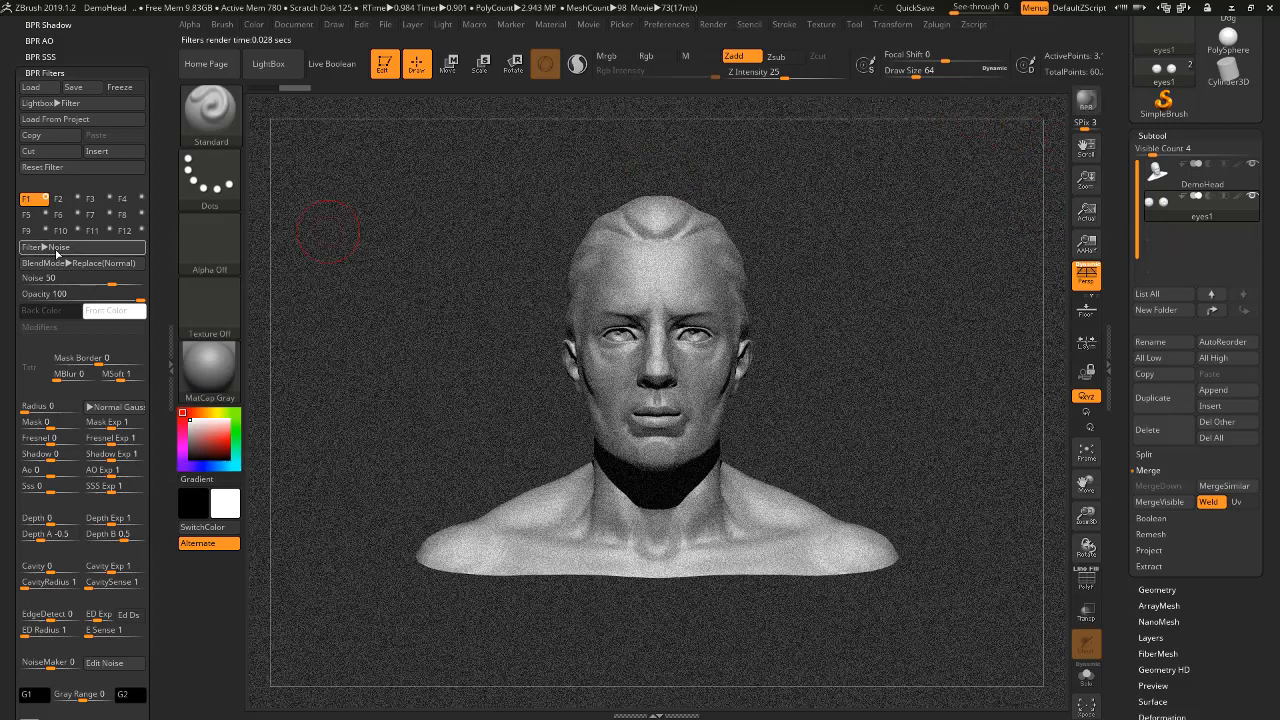
Change filter F1's type to Paint and set its front color to bright red.
click(60, 250)
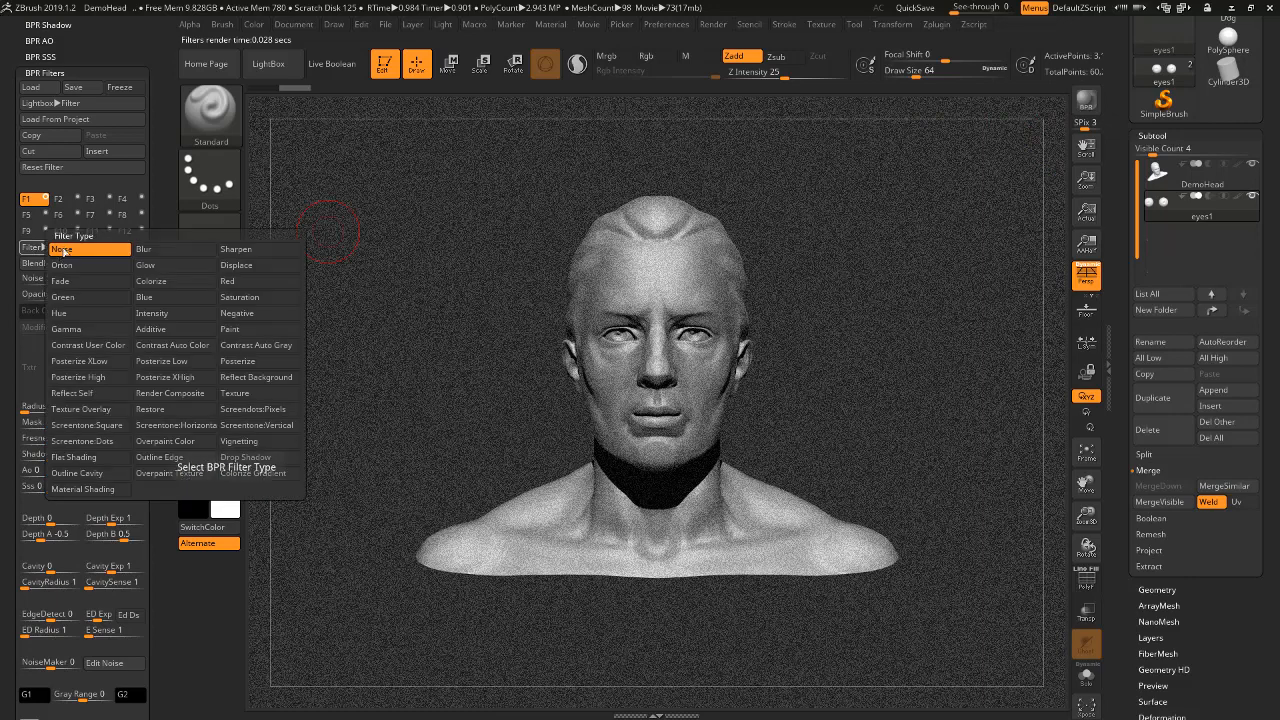
click(229, 329)
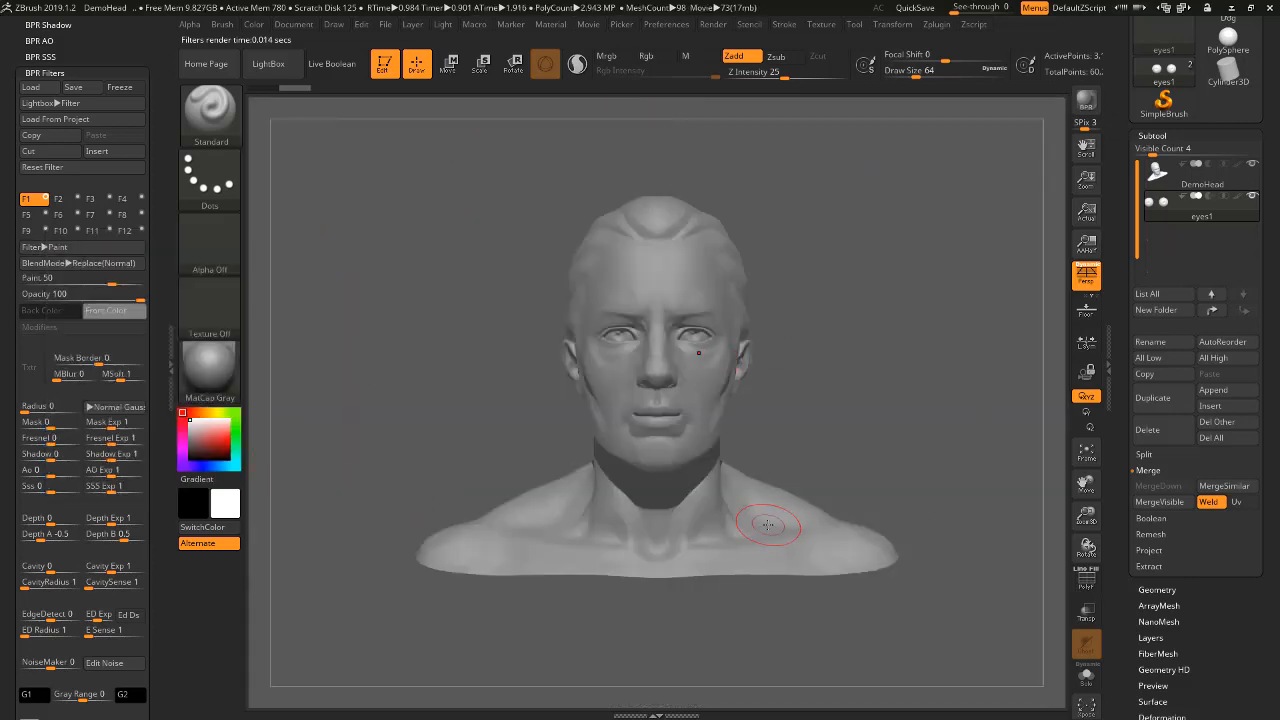
click(117, 311)
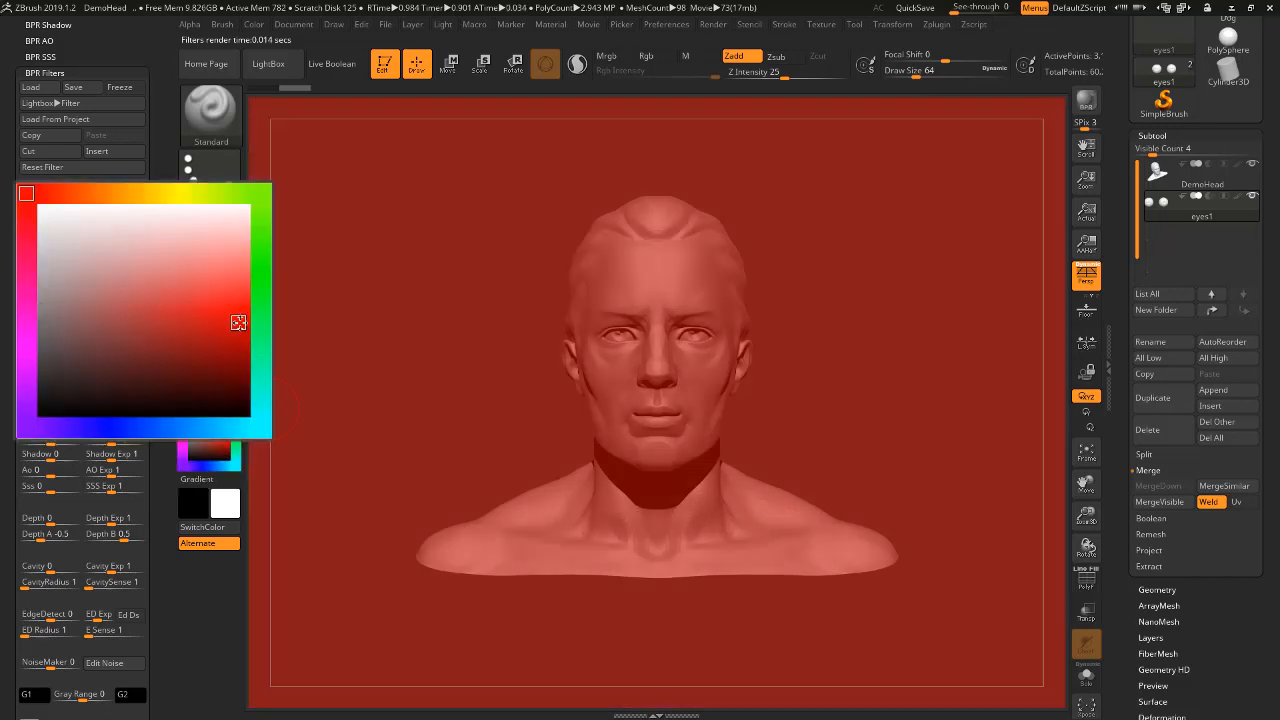
click(239, 322)
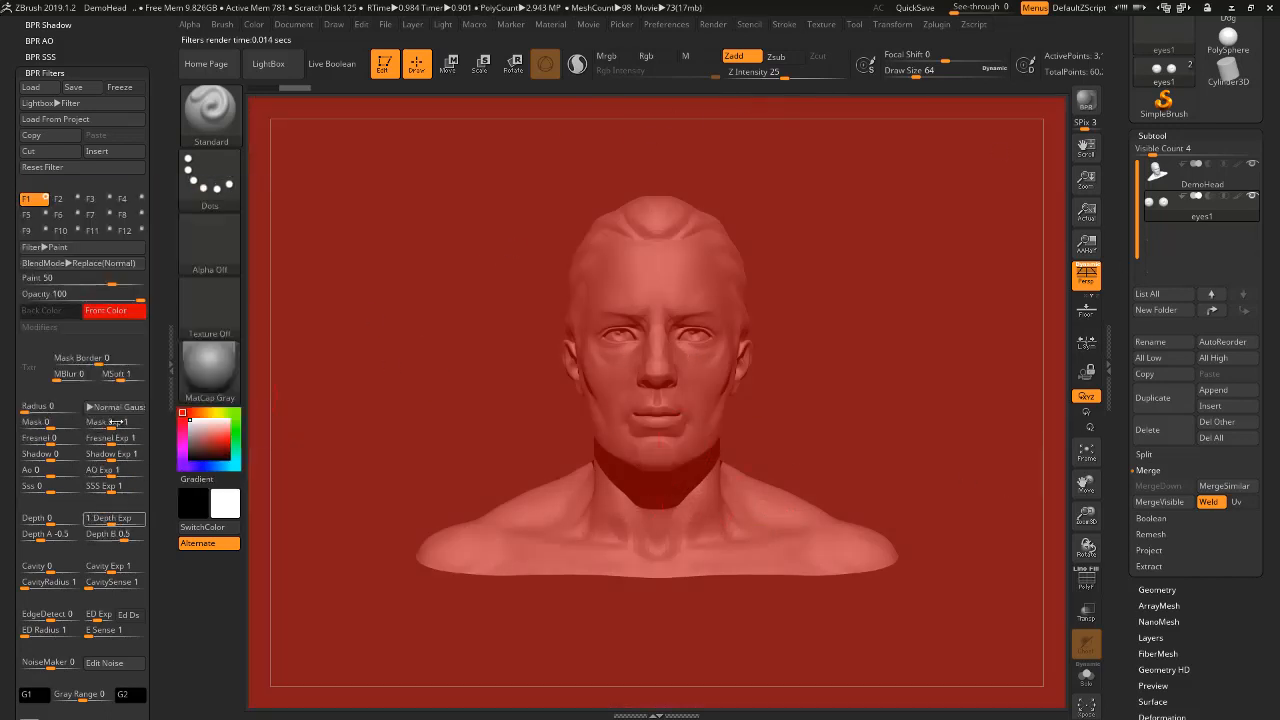
Try filter F1's Mask at -1, set it to 1 and run a BPR render of the bust from a turned view.
drag(84, 391, 83, 307)
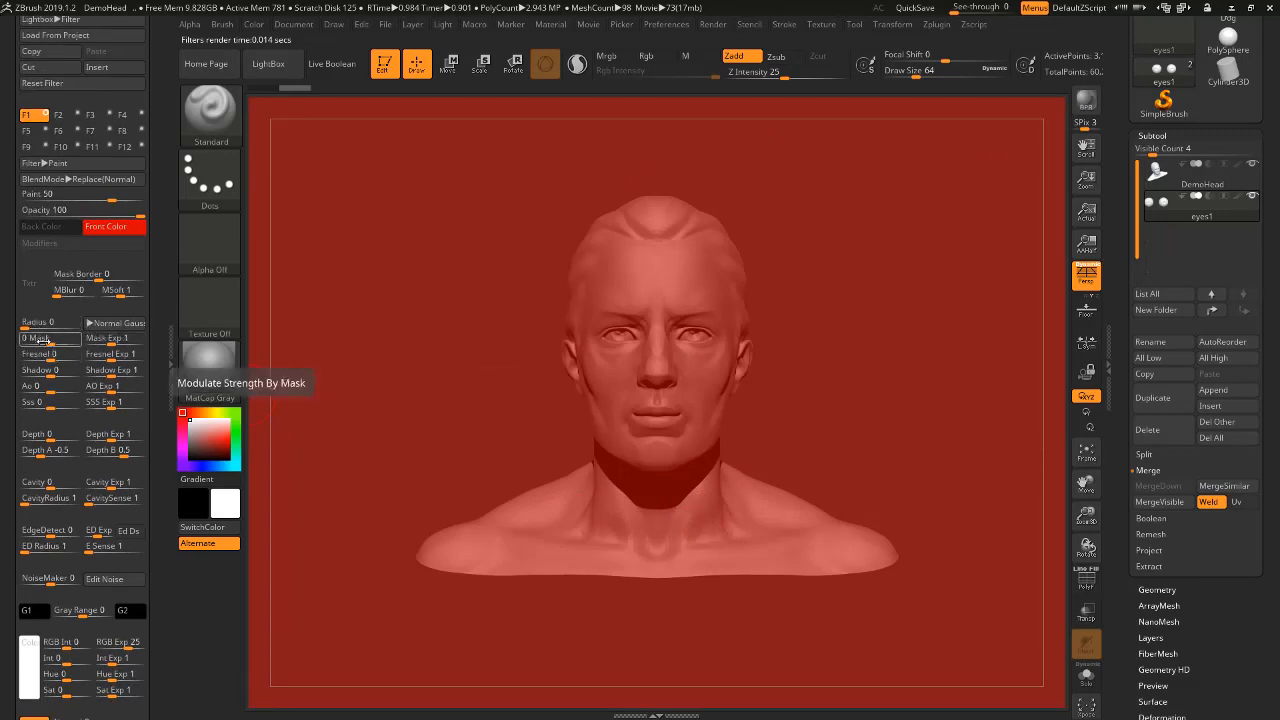
click(48, 340)
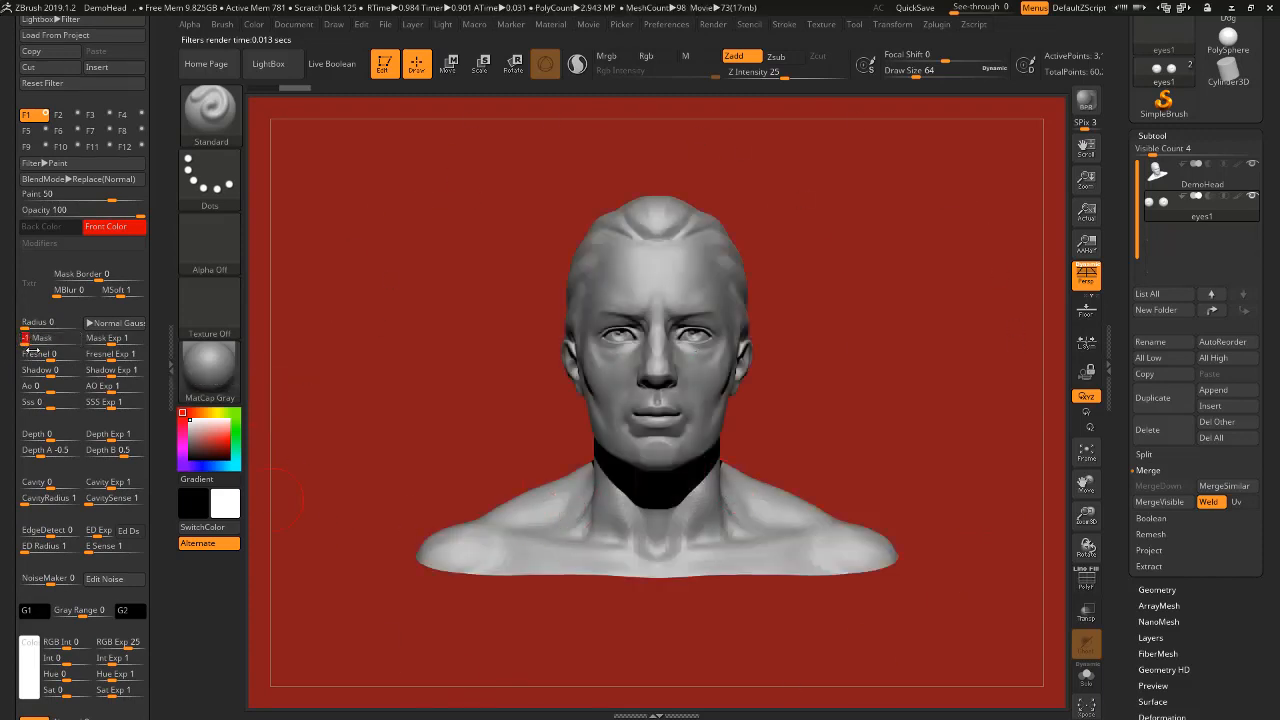
drag(29, 341, 82, 340)
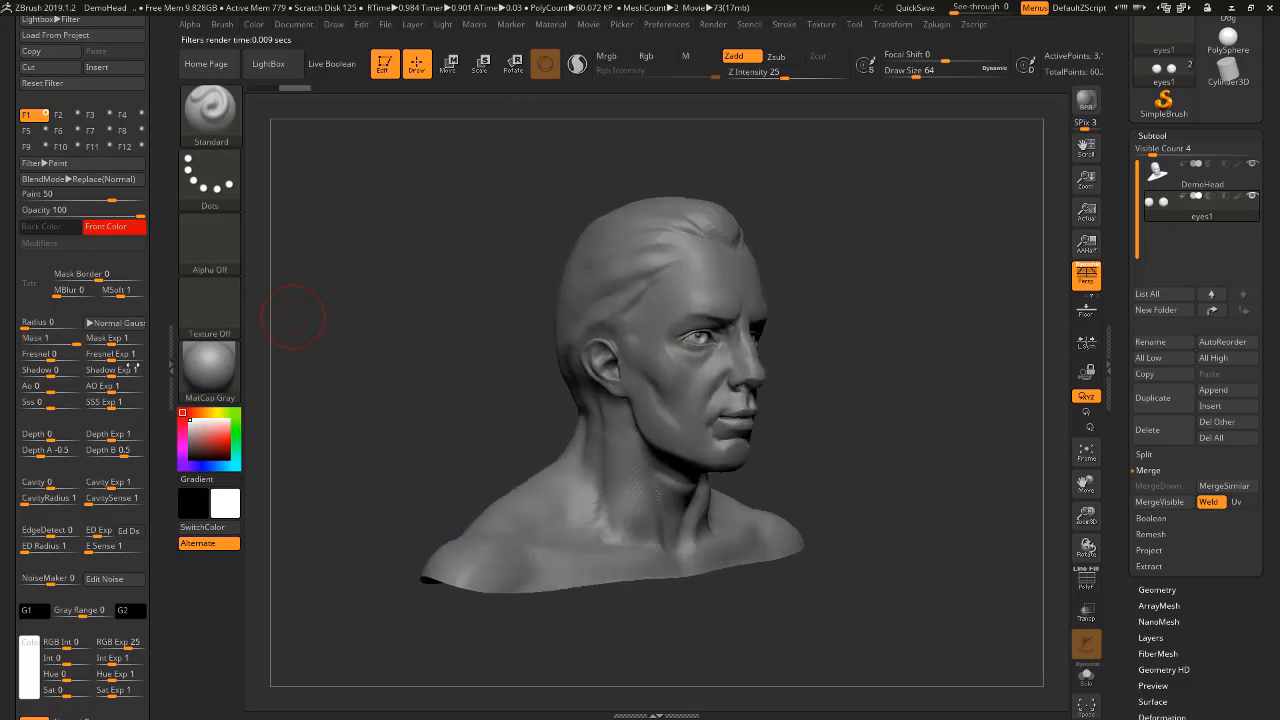
click(1086, 102)
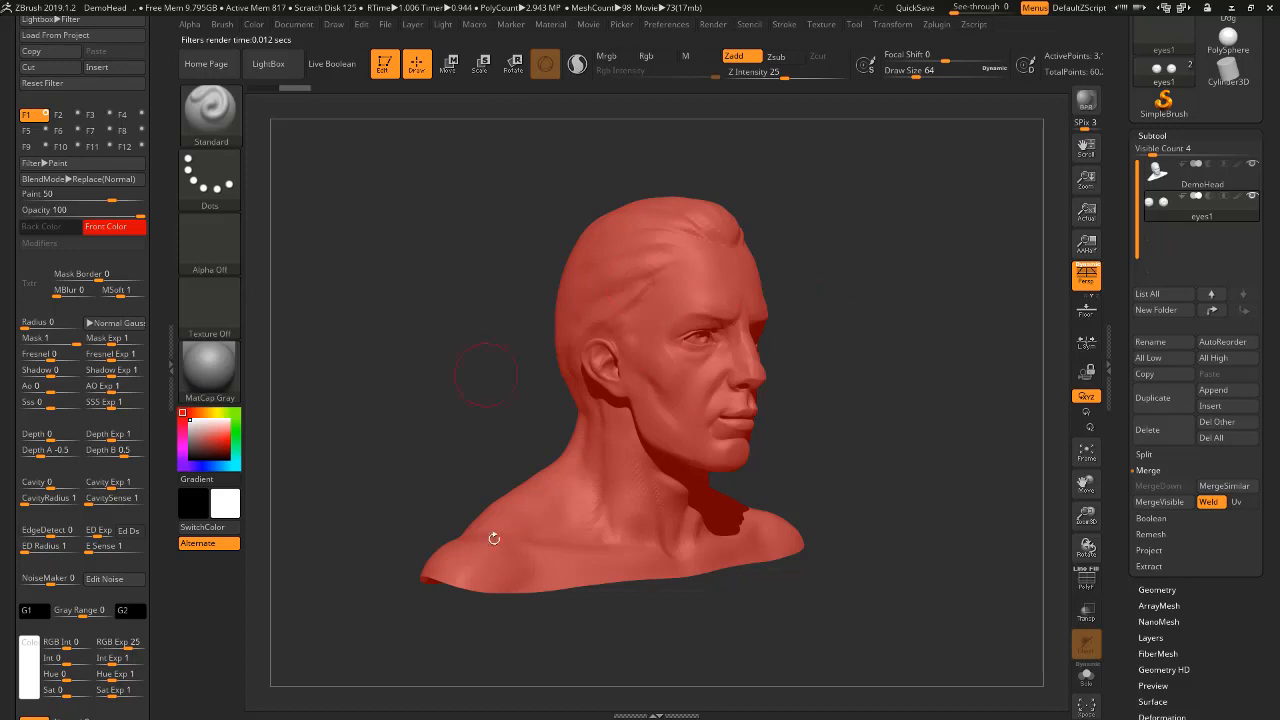
drag(871, 443, 849, 440)
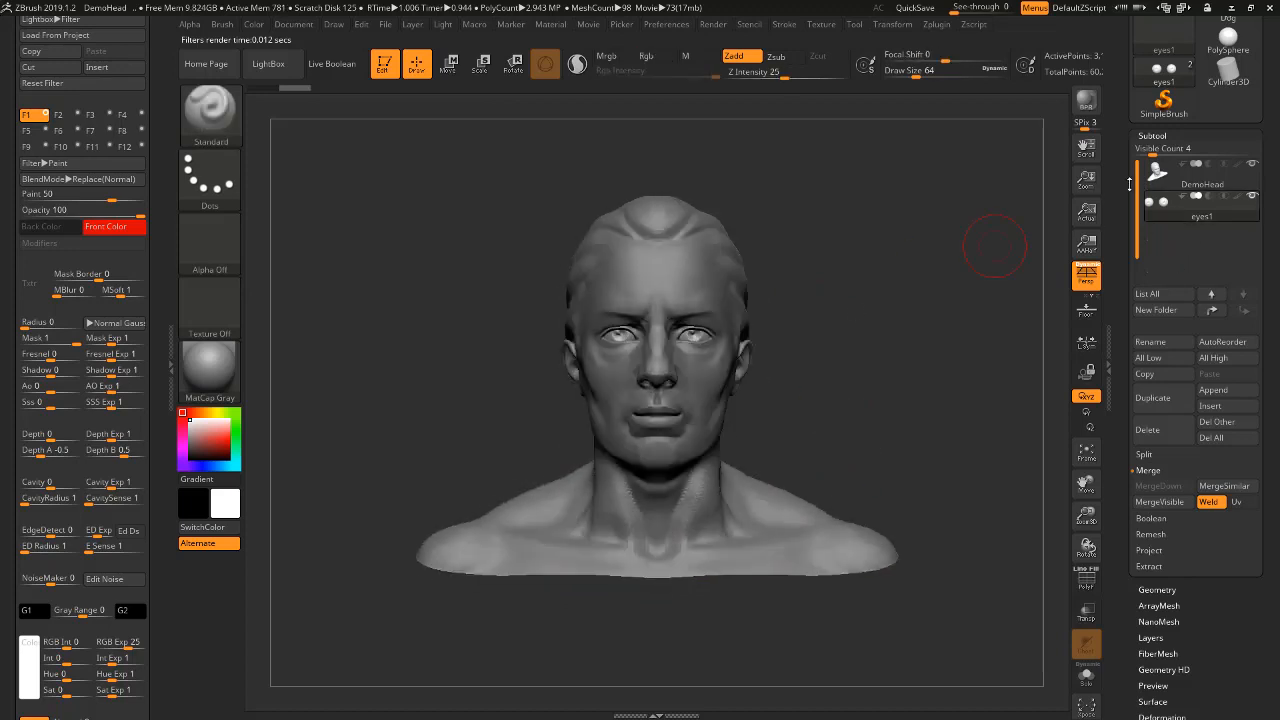
click(1200, 207)
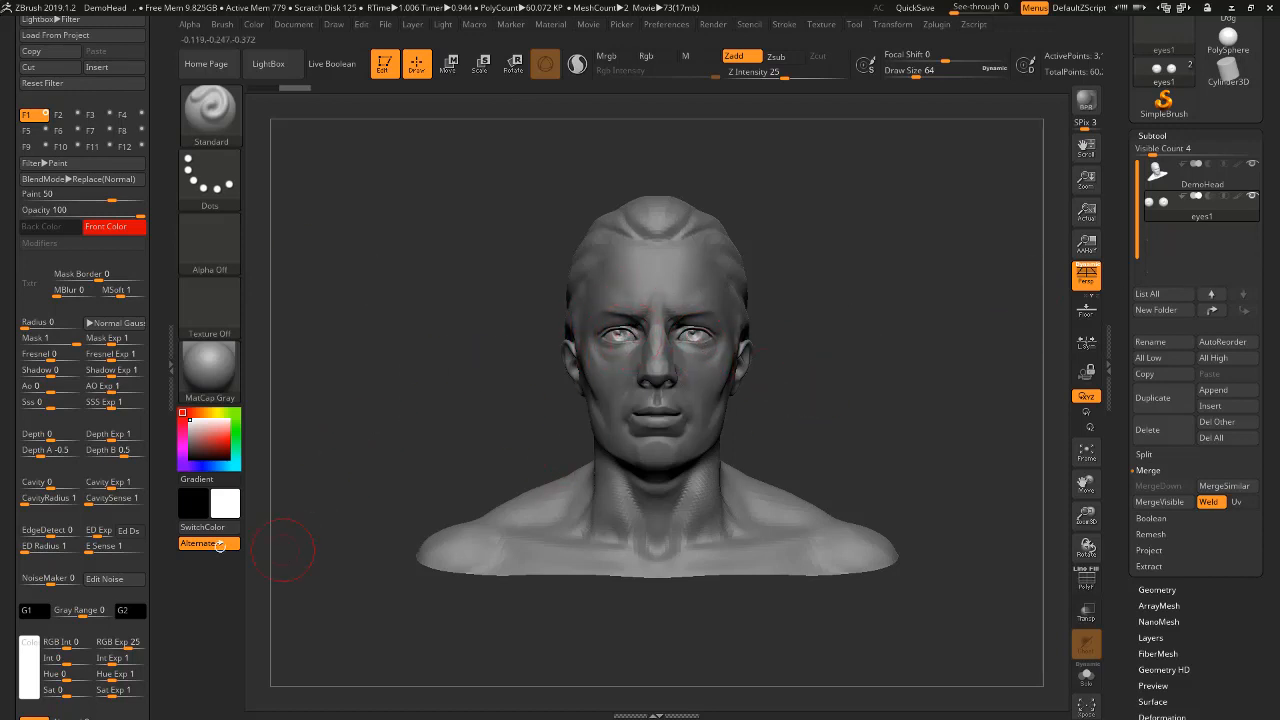
scroll(148, 621, down, 5)
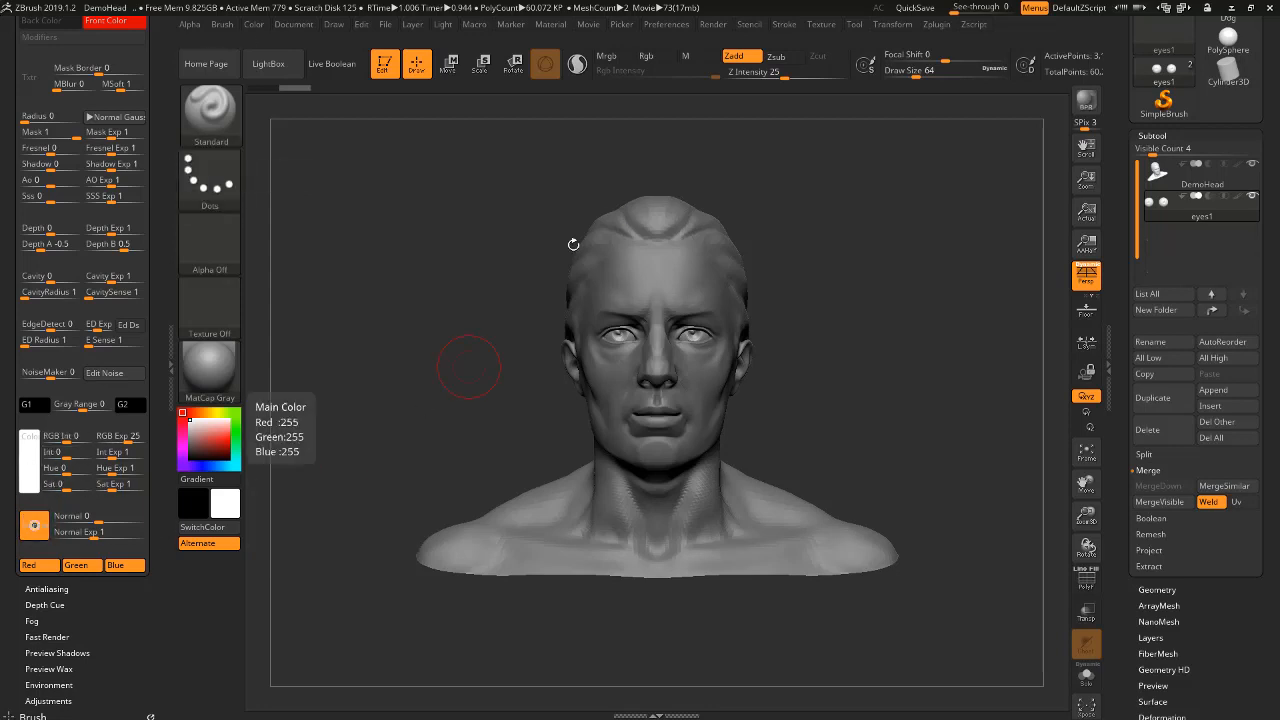
ctrl+right_drag(843, 371, 811, 280)
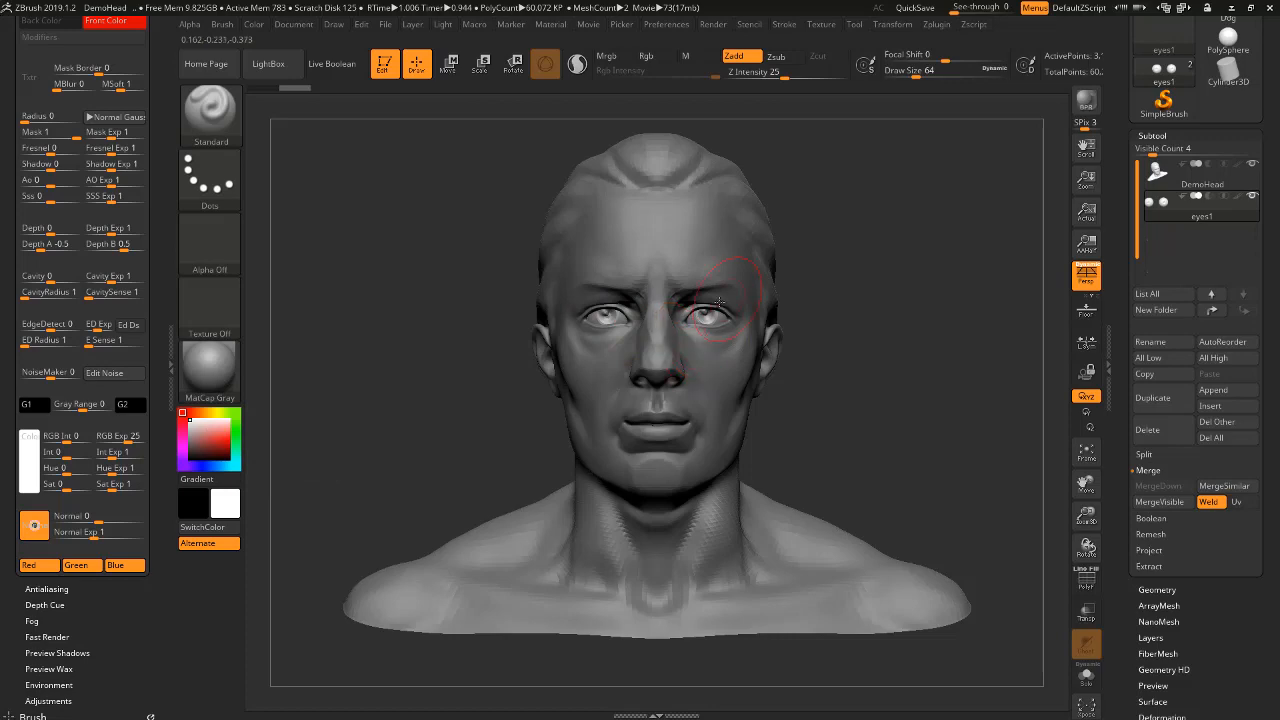
Fill the DemoHead subtool with BasicMaterial, using only the material channel.
click(1170, 188)
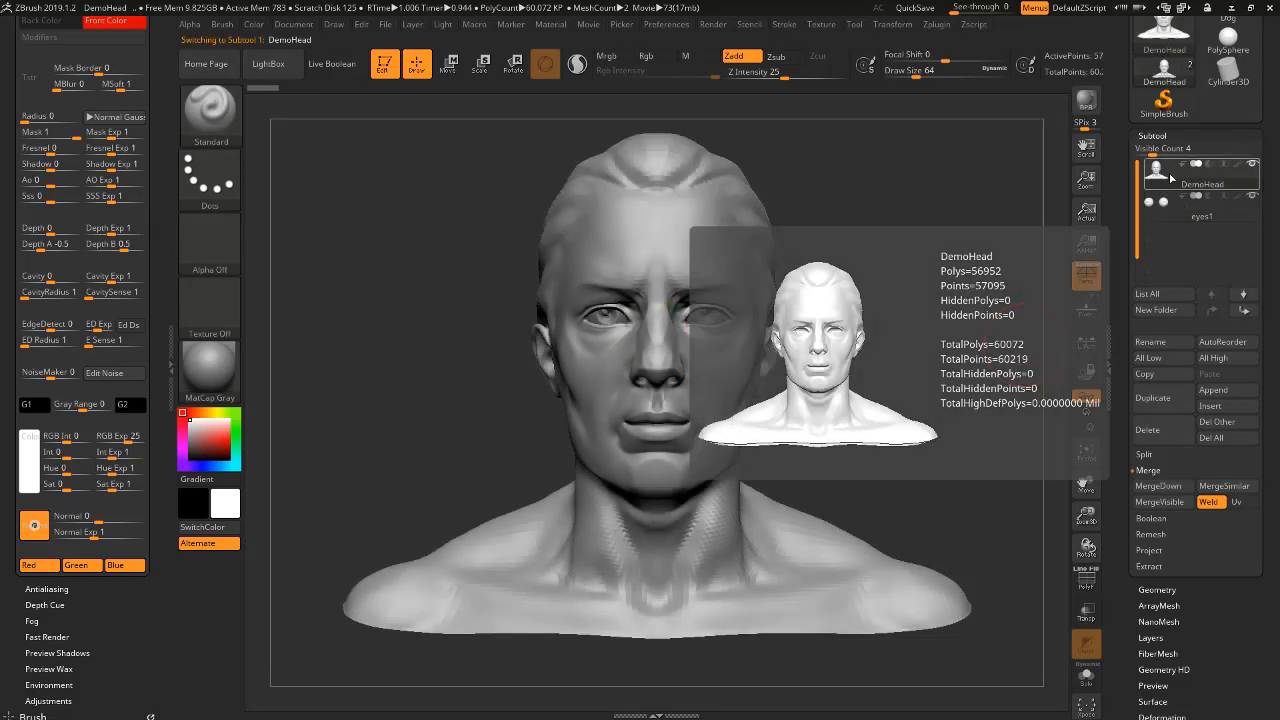
click(204, 370)
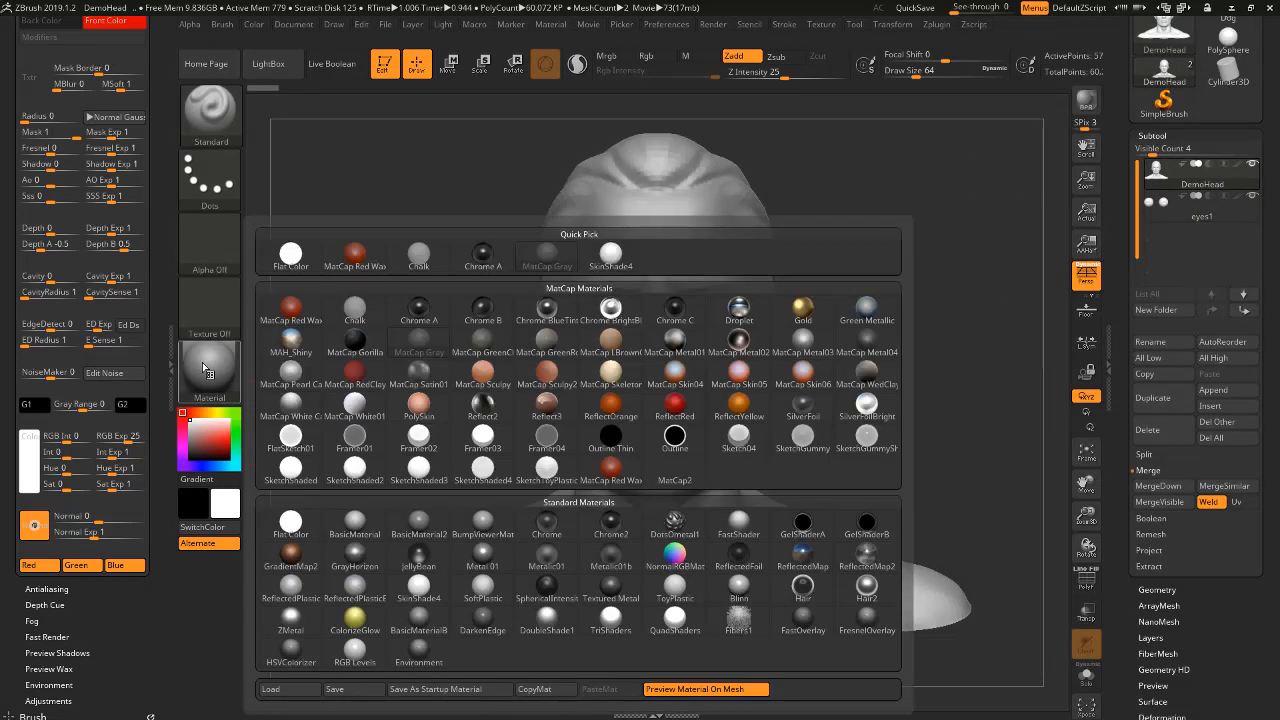
mouse_move(297, 383)
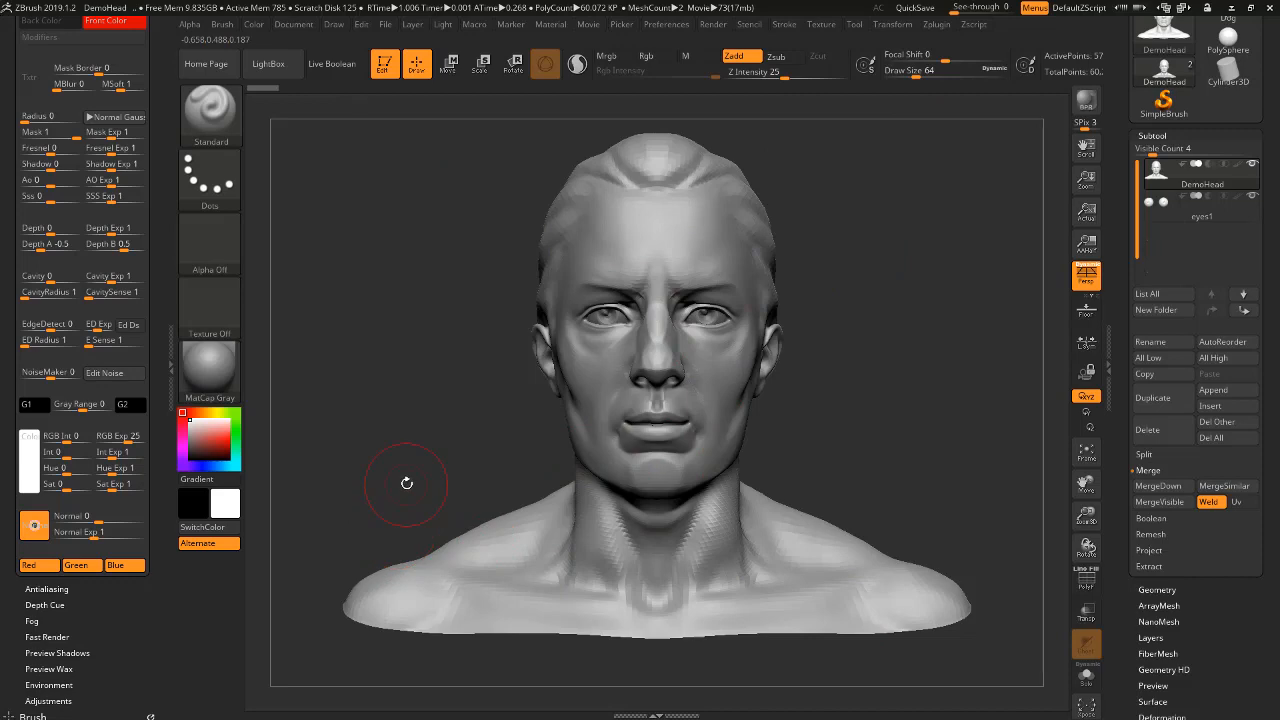
click(212, 372)
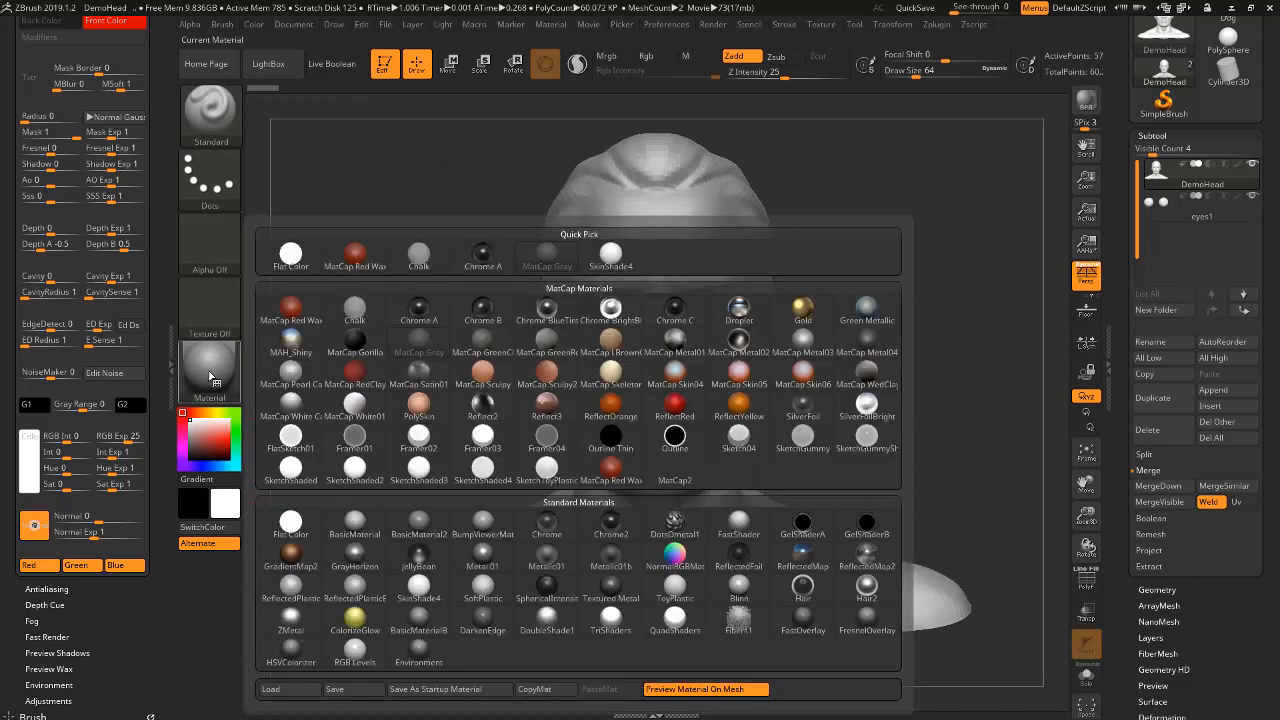
click(358, 524)
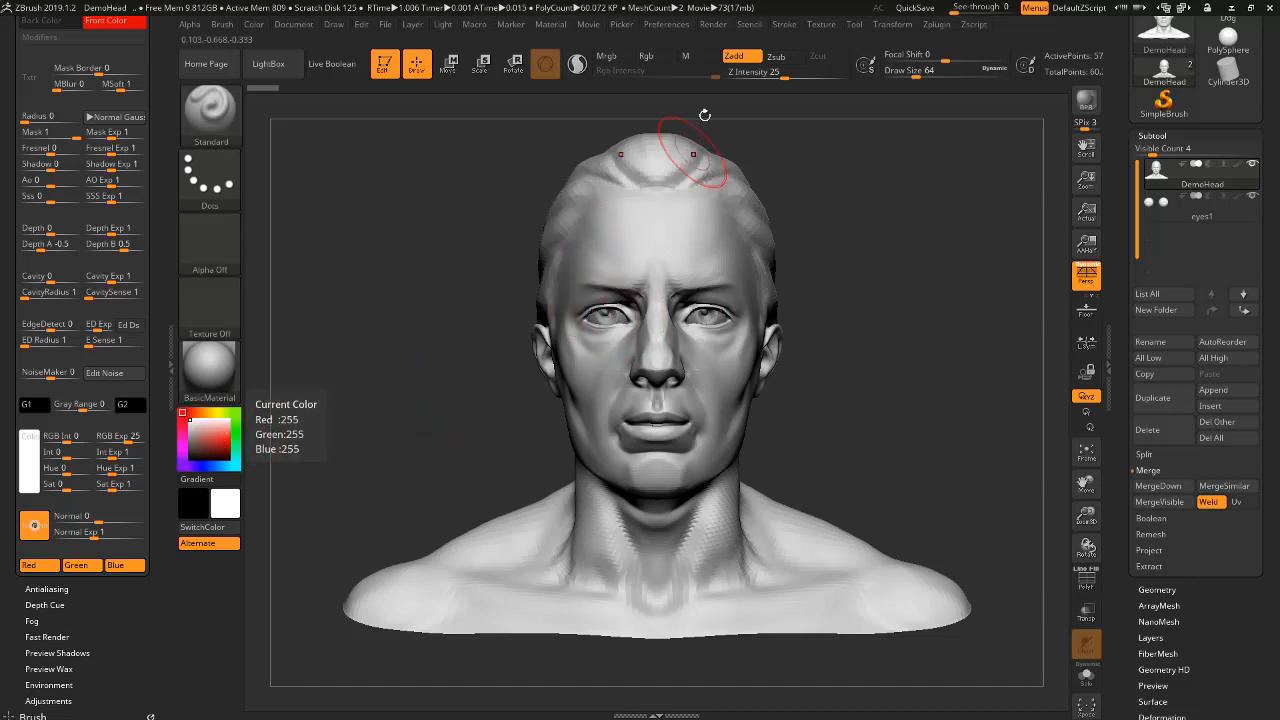
click(688, 58)
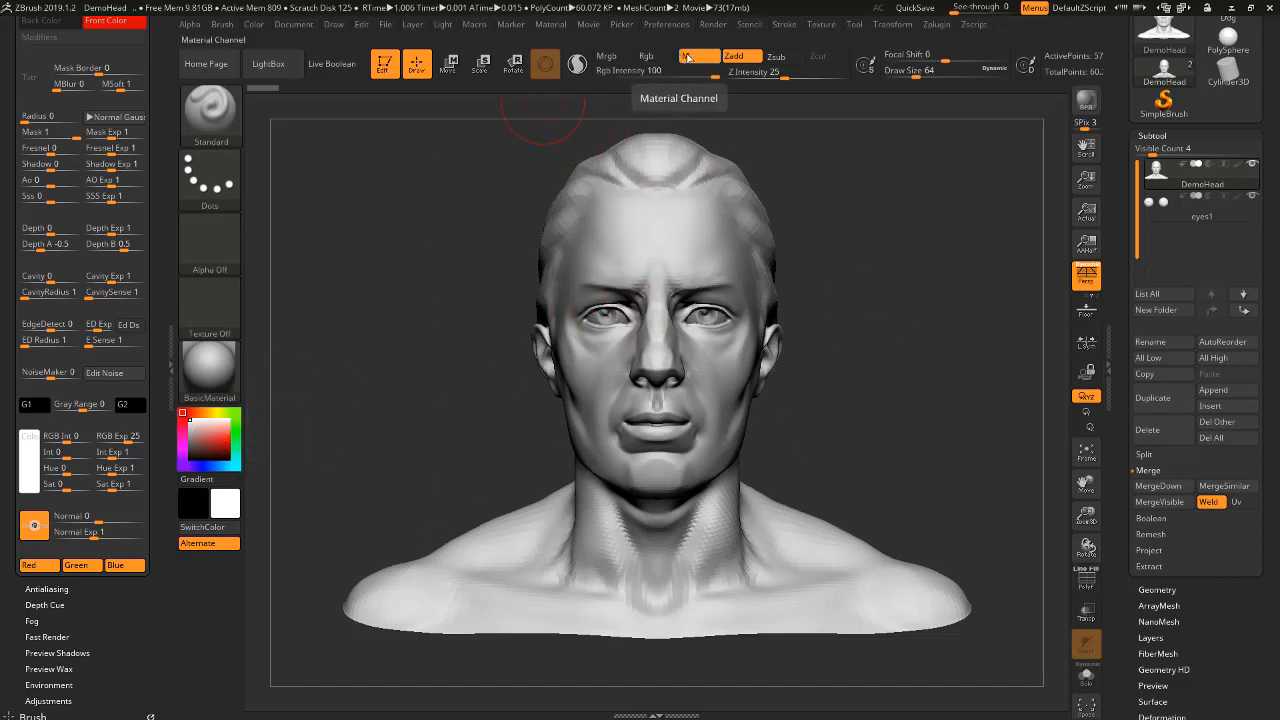
click(254, 24)
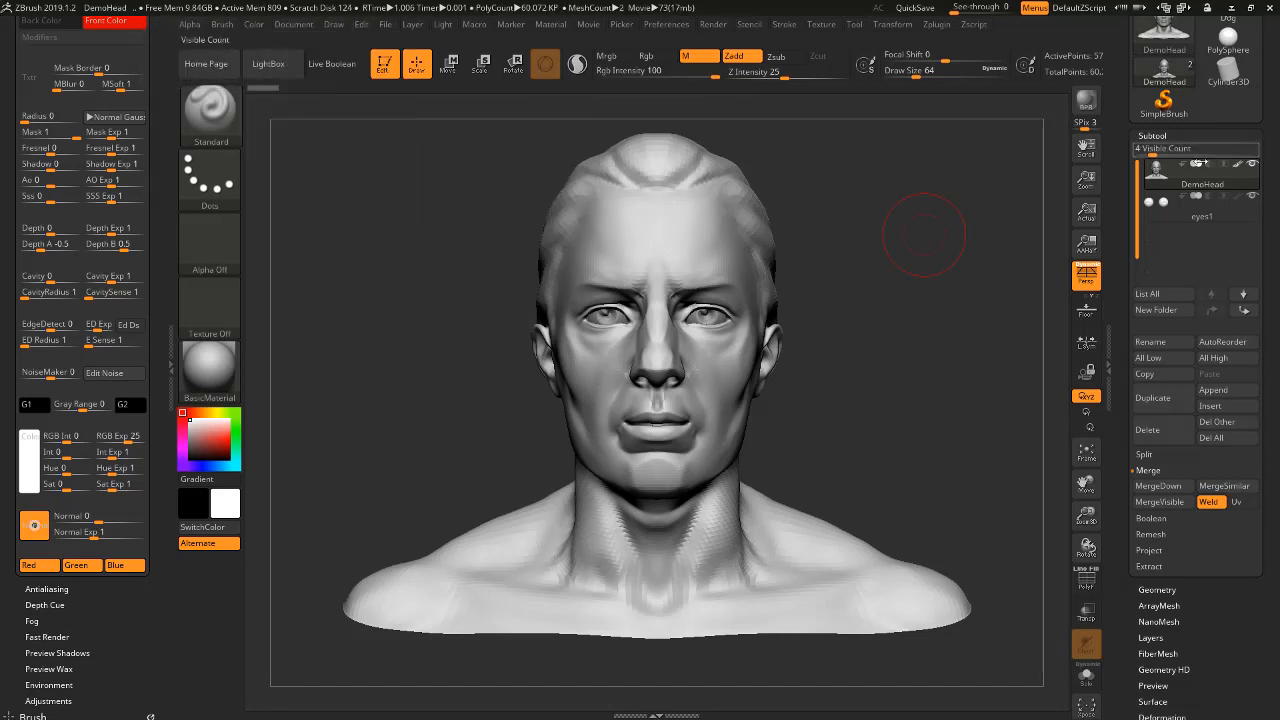
Fill the DemoHead subtool with white, using only the Rgb channel.
mouse_move(1243, 168)
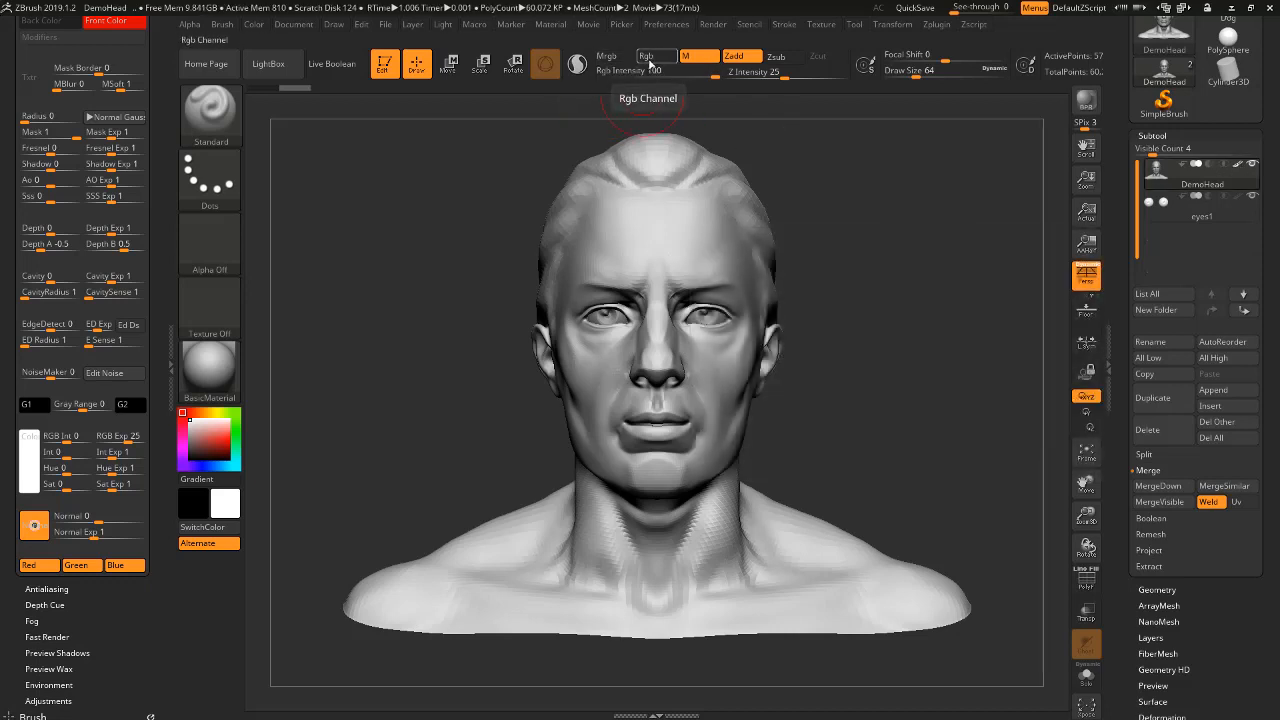
click(652, 60)
click(253, 24)
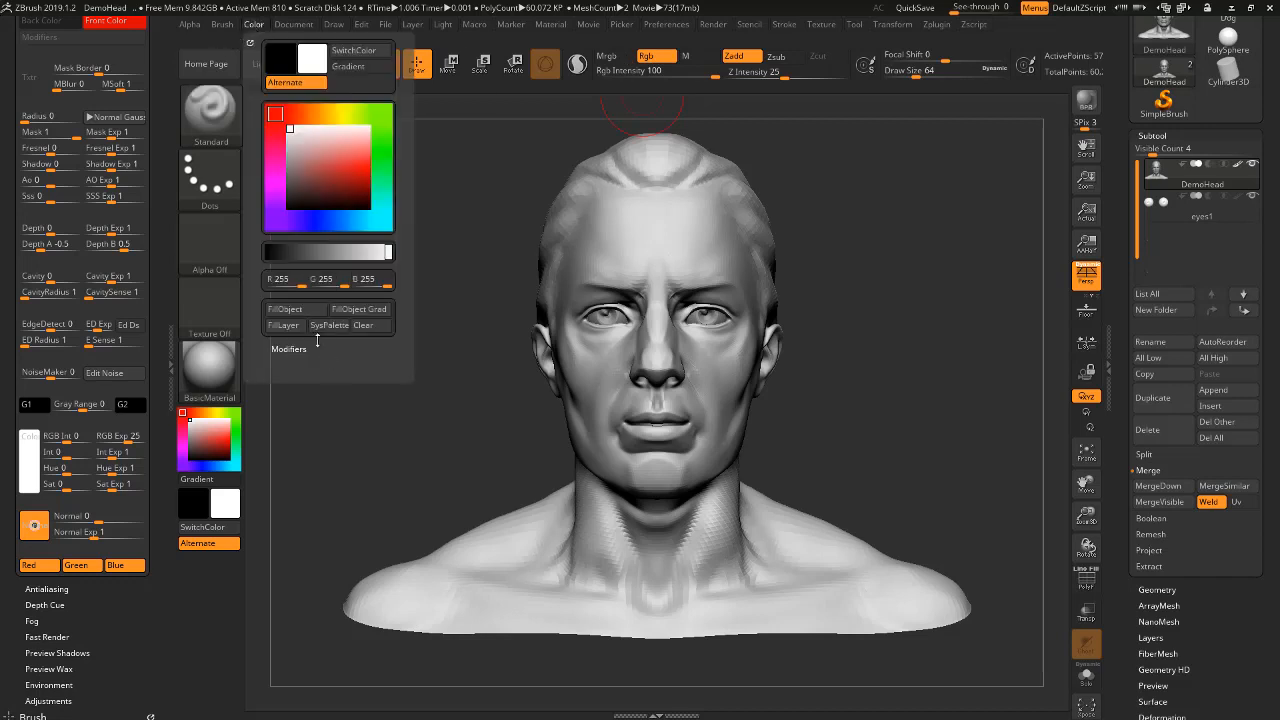
Fill the eyes1 subtool with BasicMaterial, using only the material channel.
click(1158, 214)
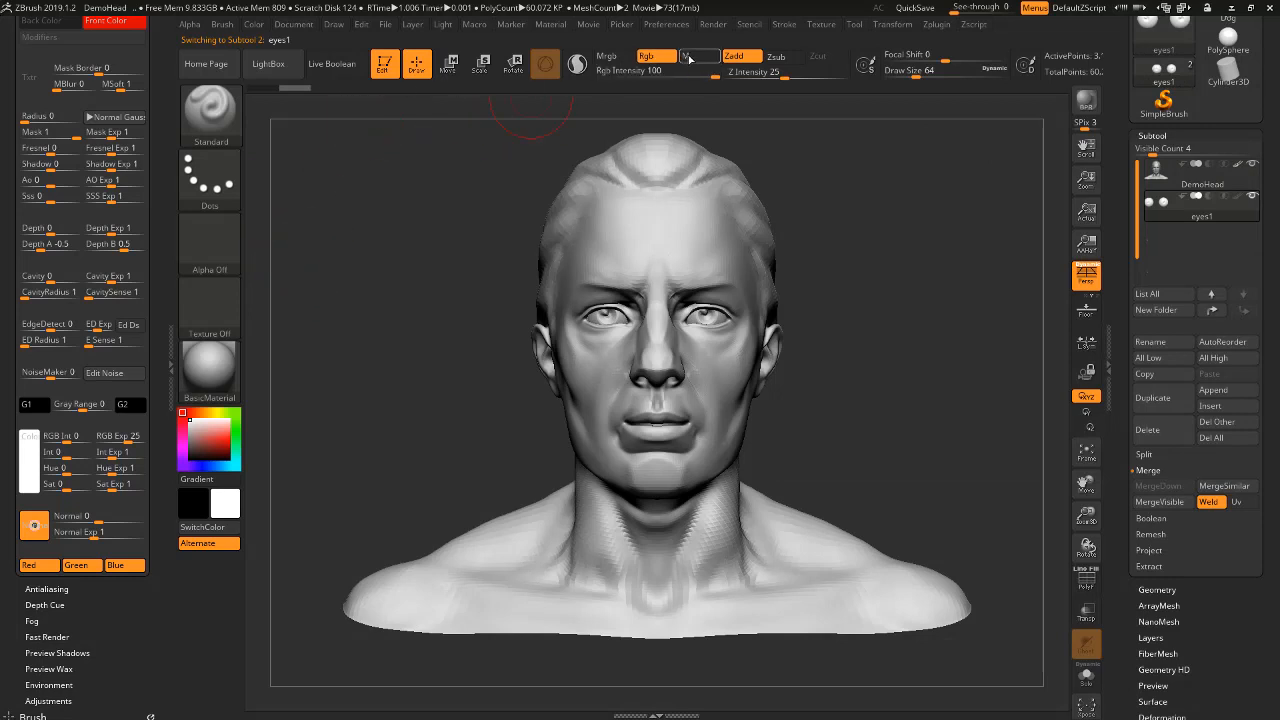
click(690, 56)
mouse_move(195, 382)
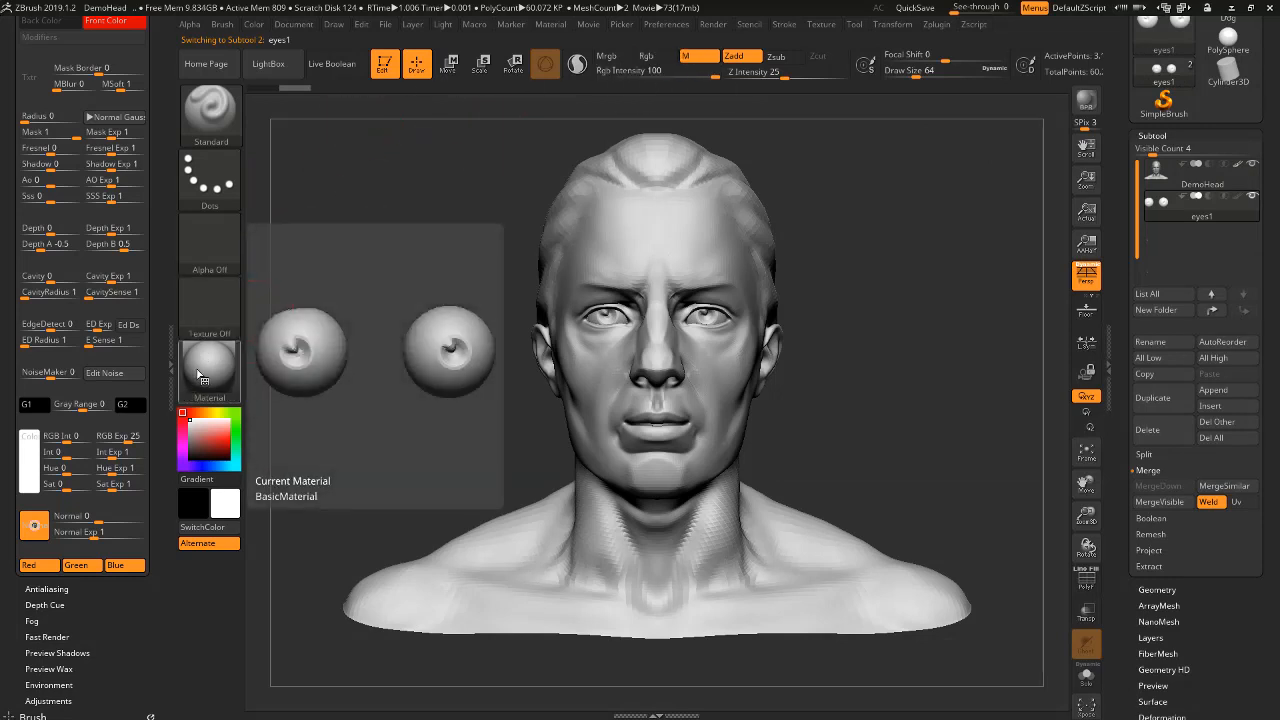
click(254, 24)
click(280, 310)
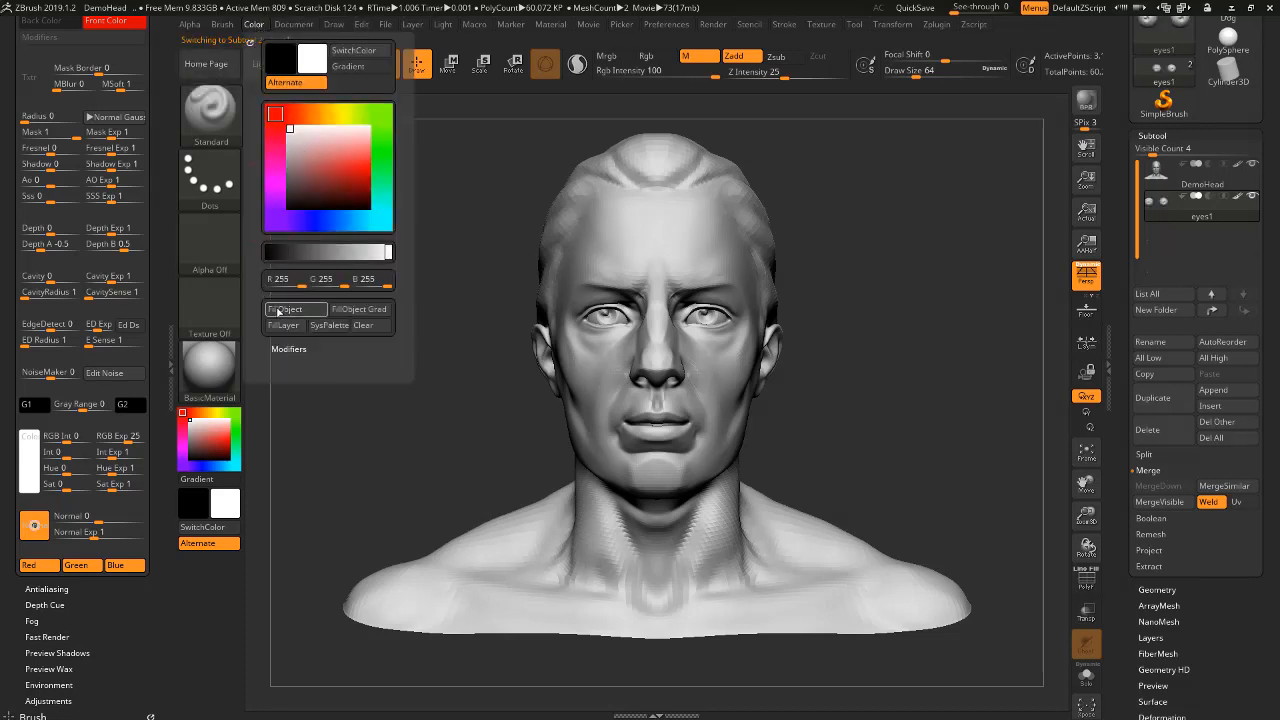
Fill the eyes1 subtool with bright red (R 247, G 4, B 4), using only the Rgb channel.
click(648, 56)
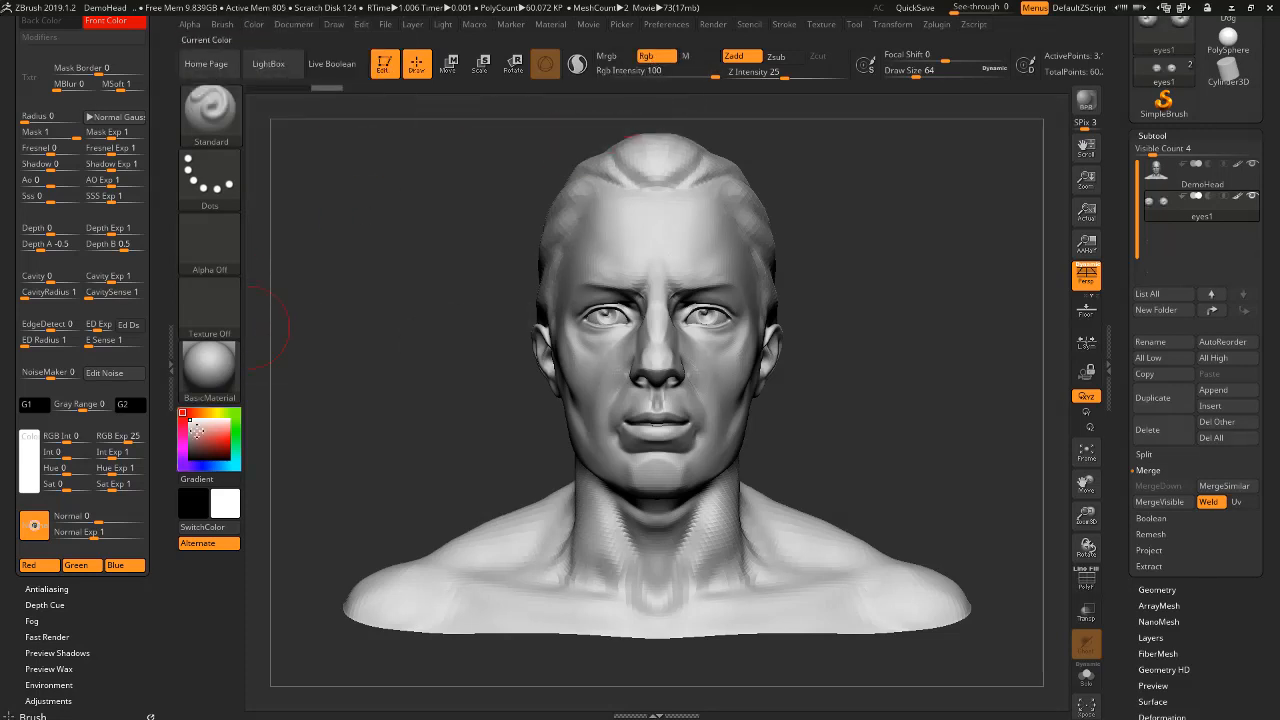
click(228, 439)
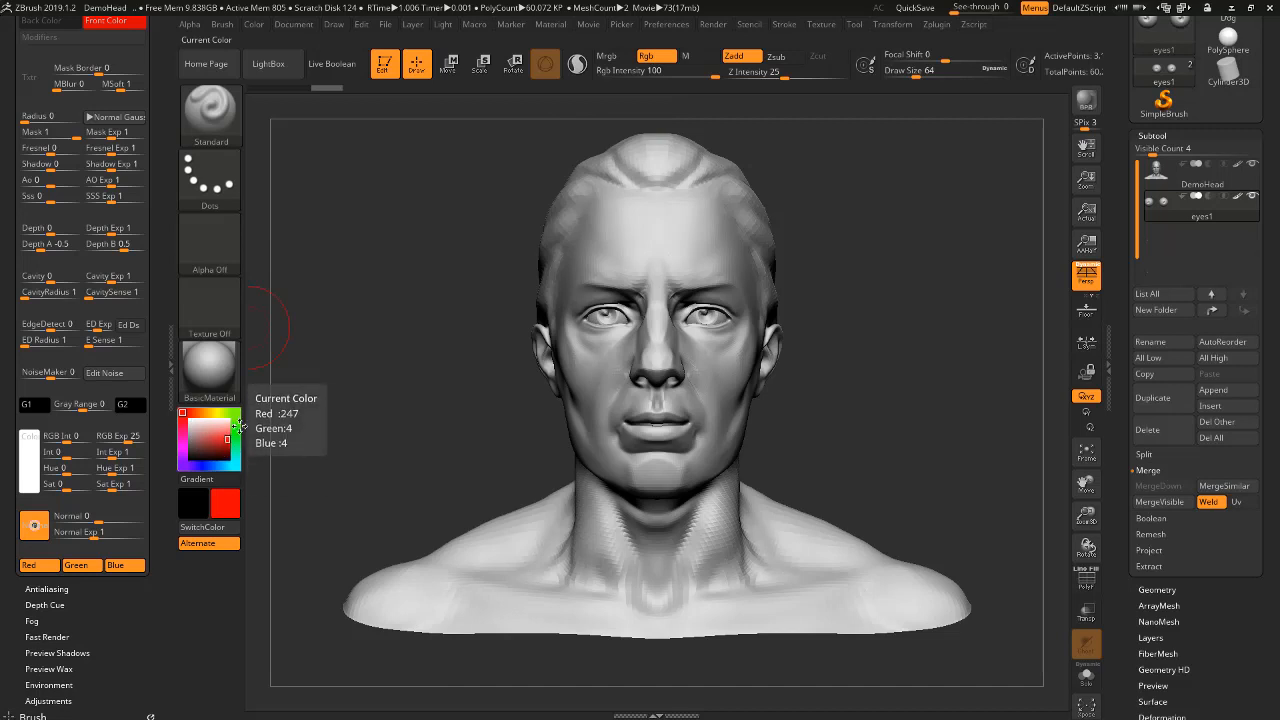
click(253, 24)
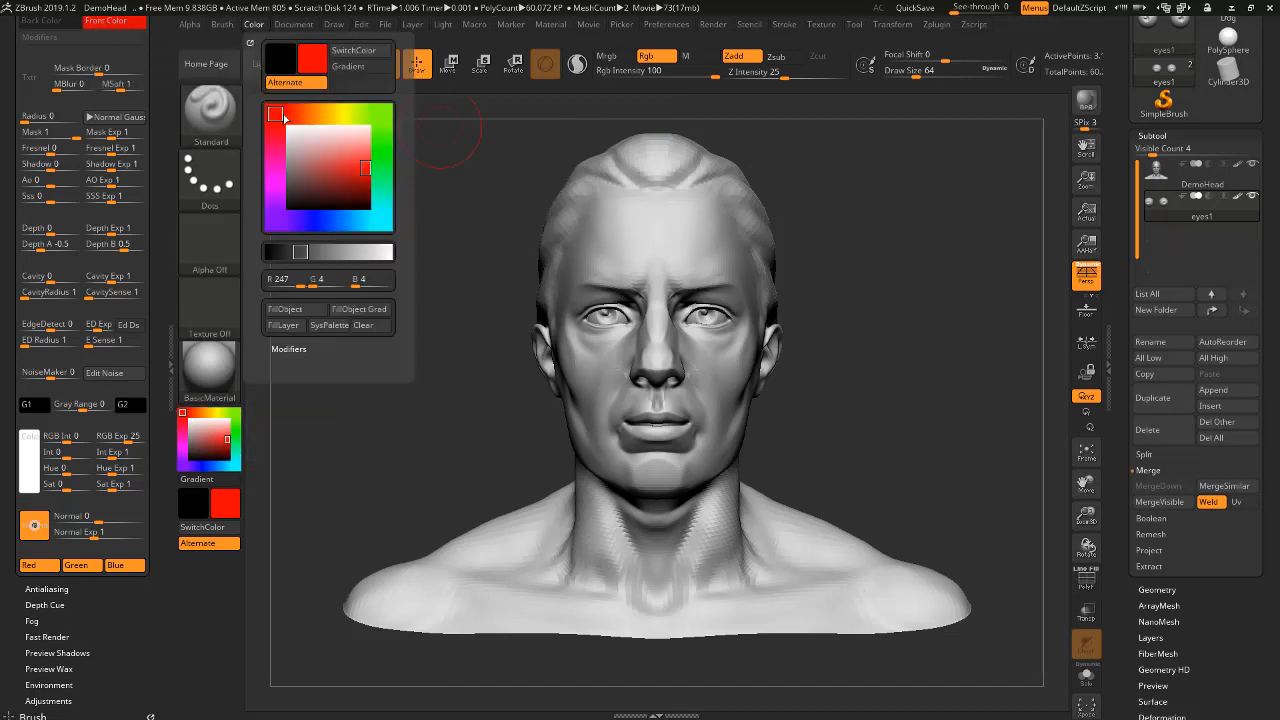
click(284, 310)
drag(468, 337, 500, 351)
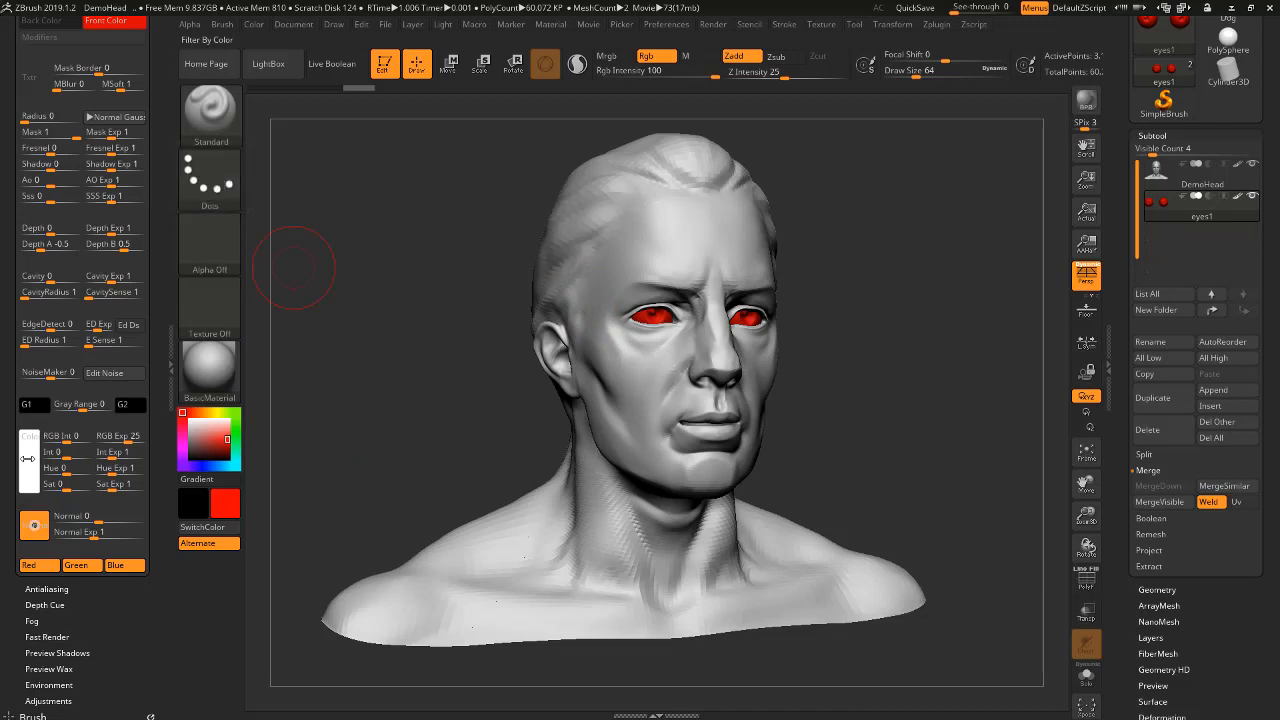
Sample the eyes' red as filter F1's RGB mask color and run a BPR render of the bust from the front.
drag(78, 516, 643, 318)
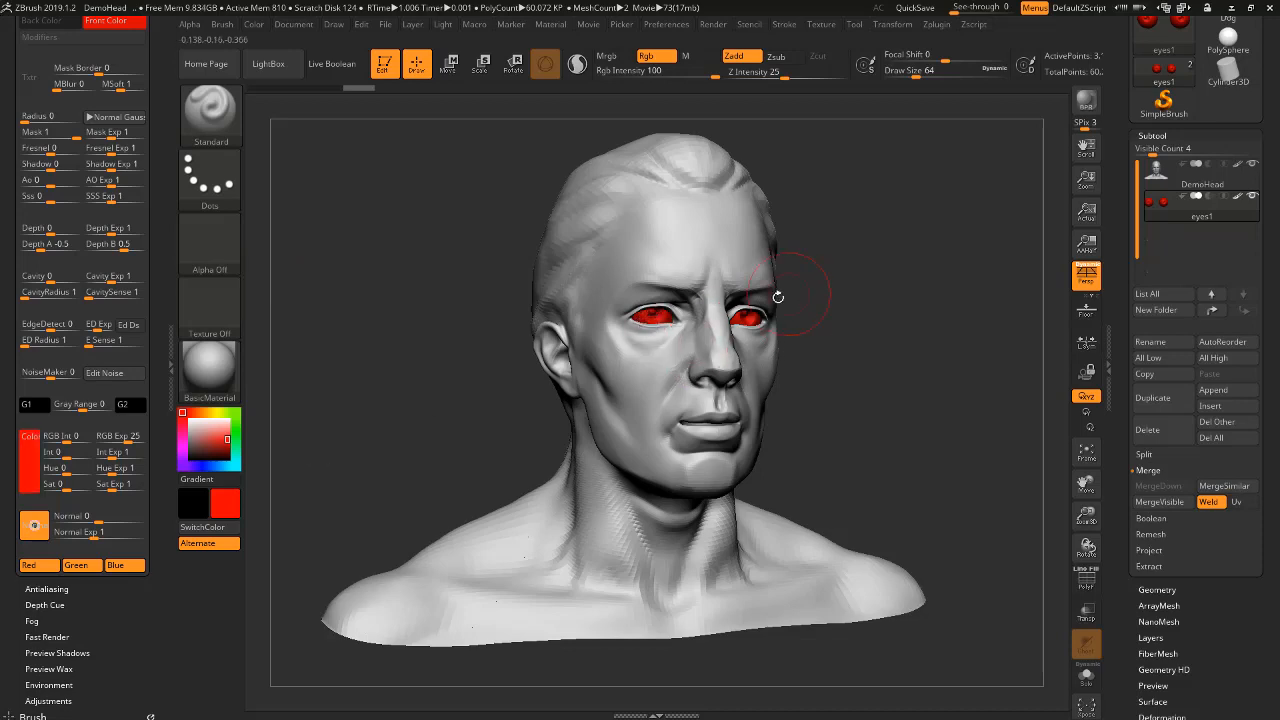
ctrl+right_drag(617, 217, 695, 408)
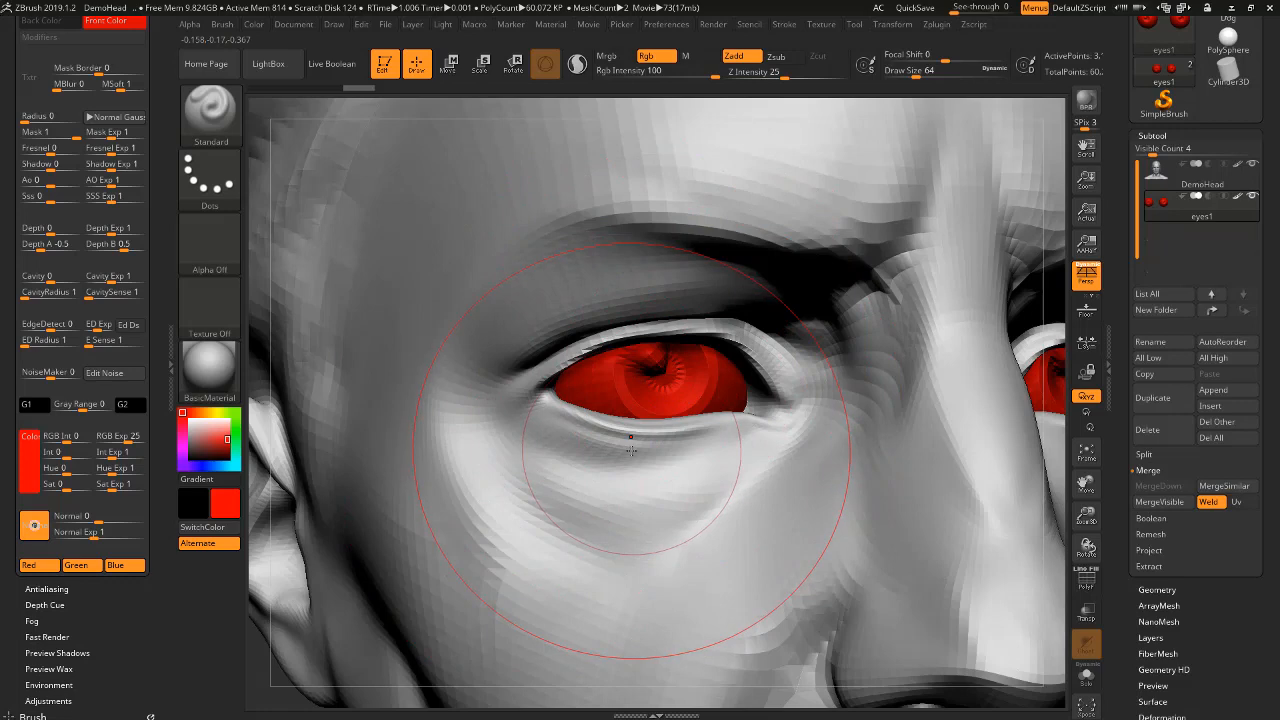
ctrl+right_drag(631, 446, 590, 483)
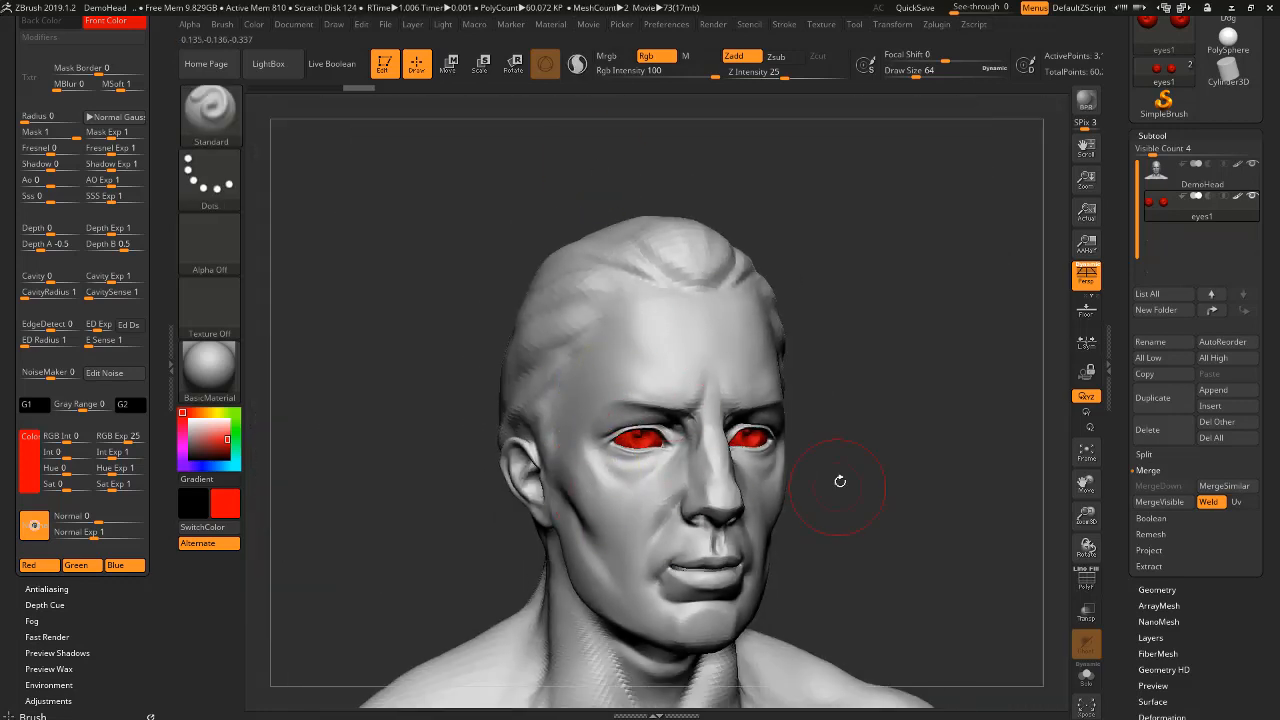
shift+drag(837, 480, 828, 462)
alt+right_drag(877, 495, 834, 313)
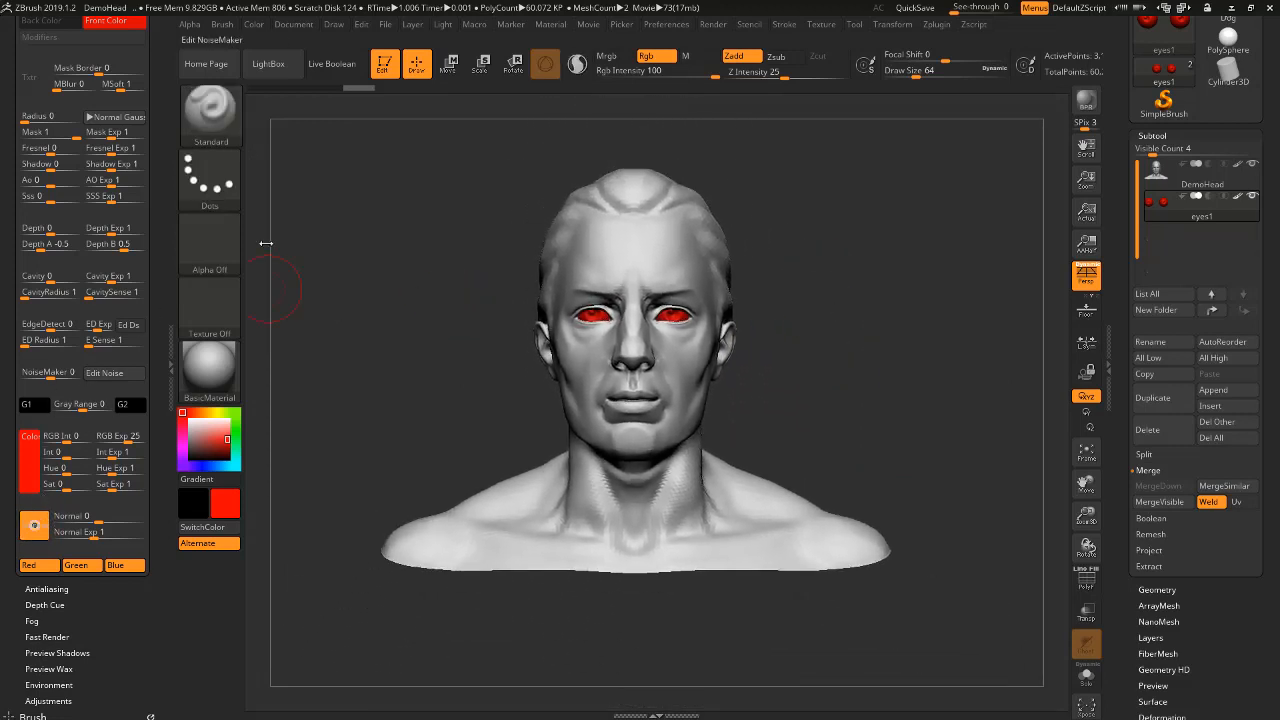
click(1086, 100)
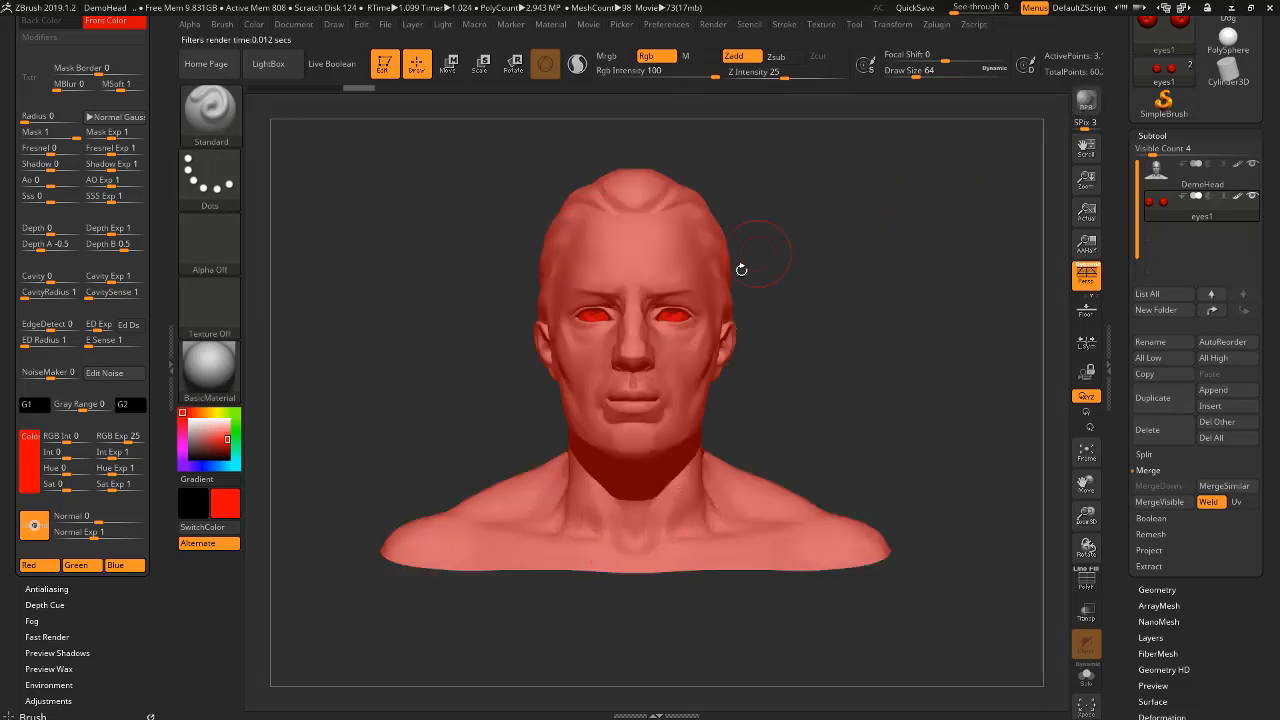
Set filter F1's RGB Int to 100 and its Mask Border to 100.
scroll(148, 344, up, 2)
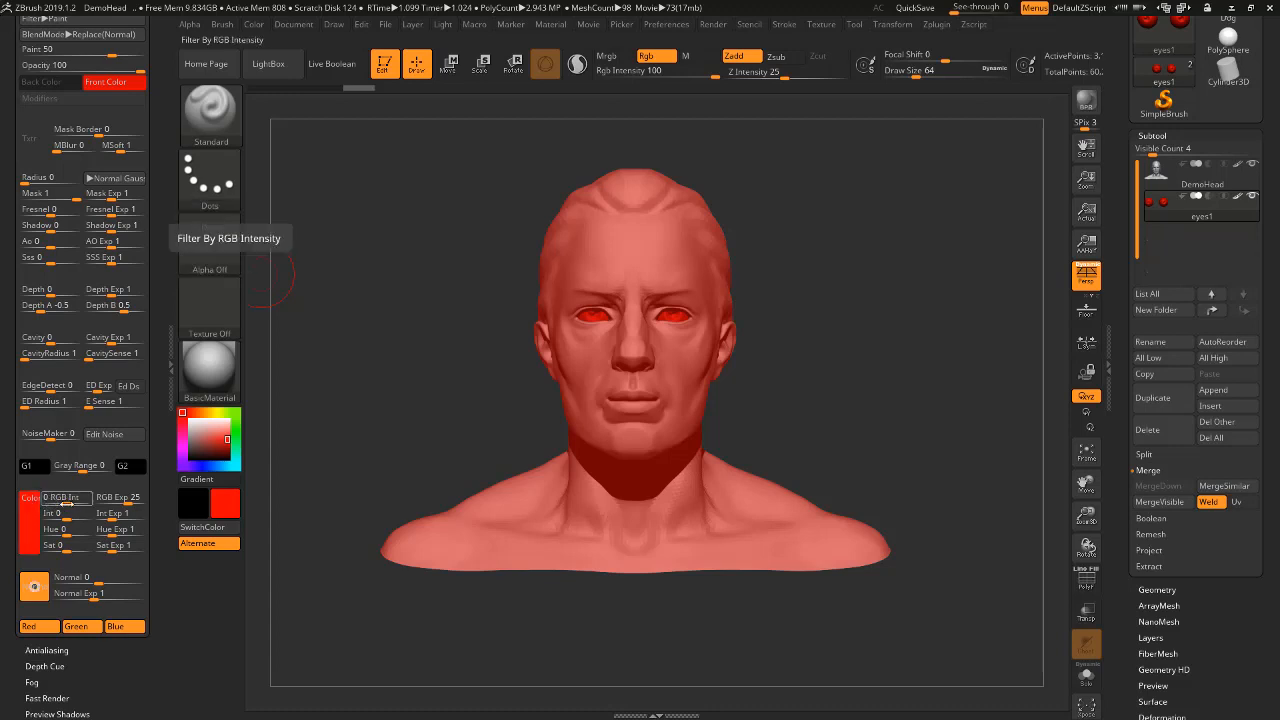
drag(66, 504, 91, 505)
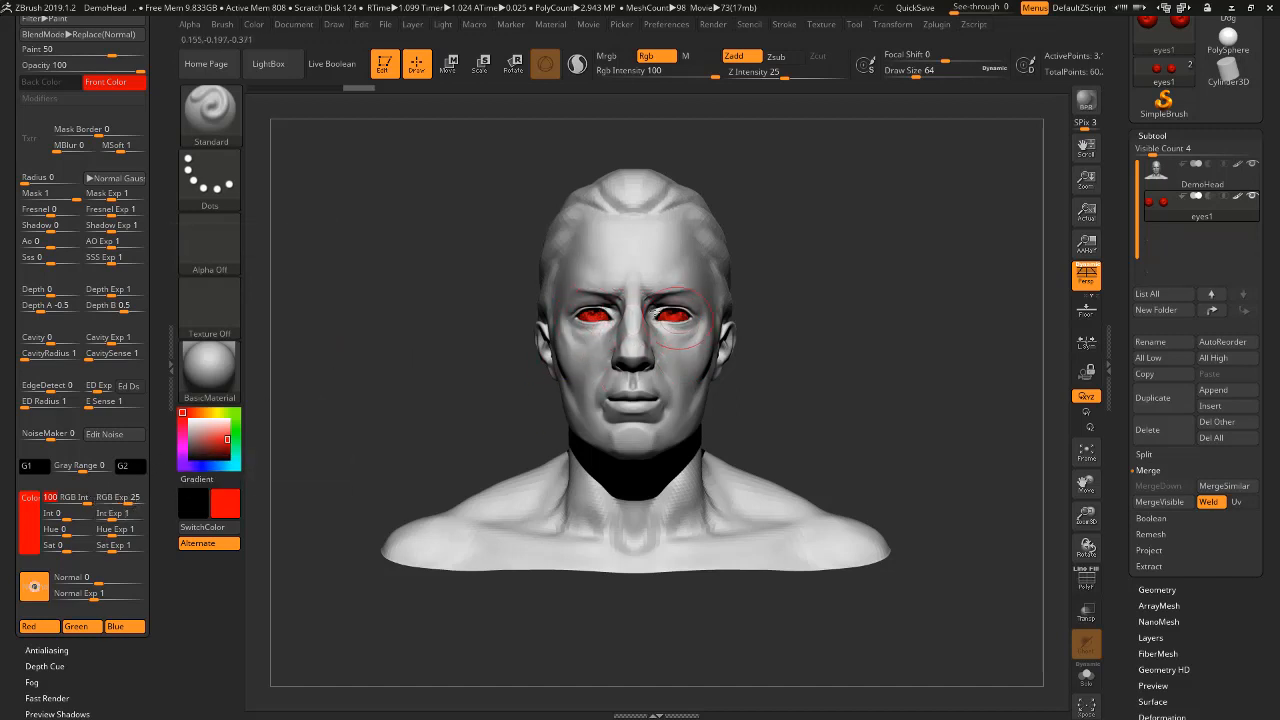
click(92, 130)
click(84, 131)
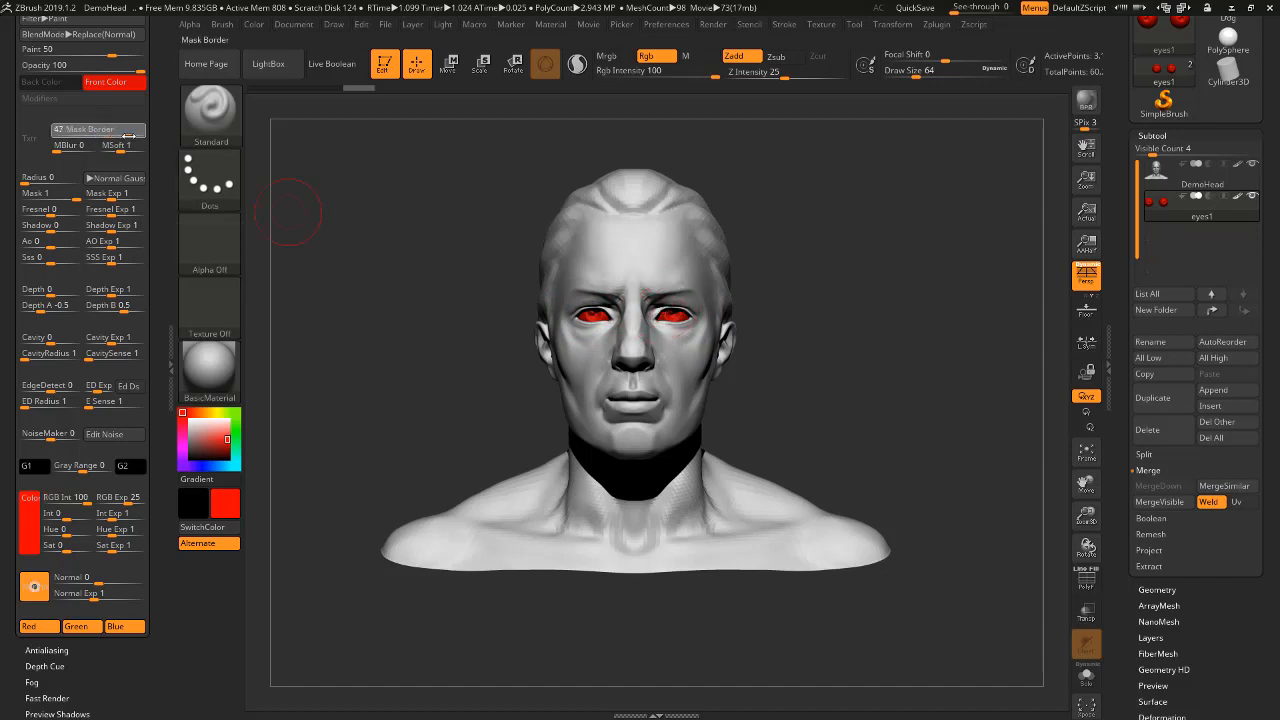
key(Return)
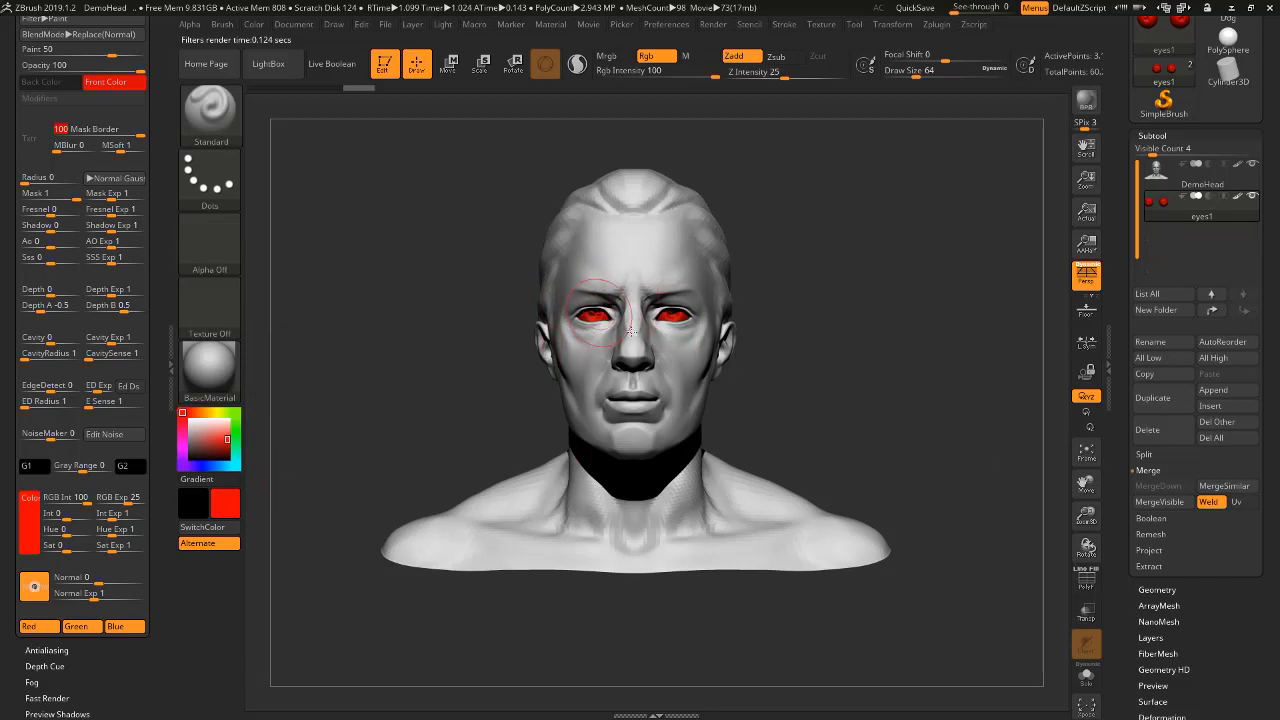
Fill the eyes1 subtool with the Flat Color material, using only the material channel.
mouse_move(205, 373)
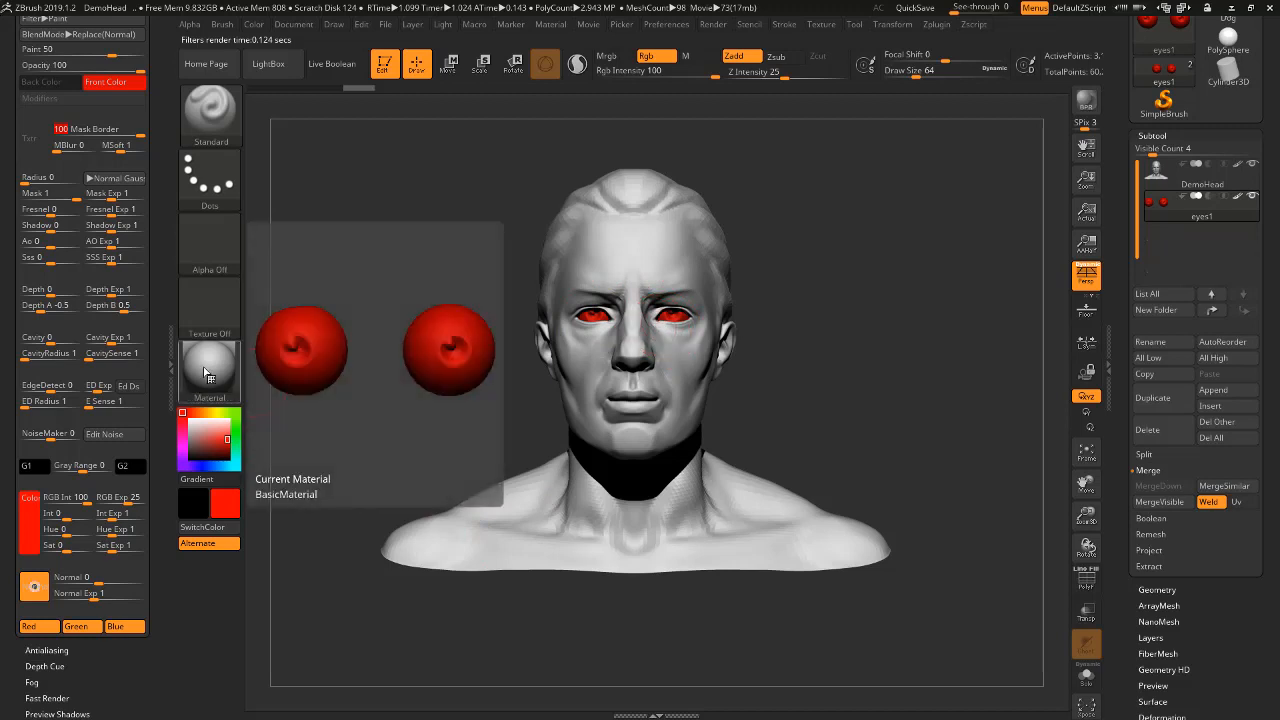
click(205, 373)
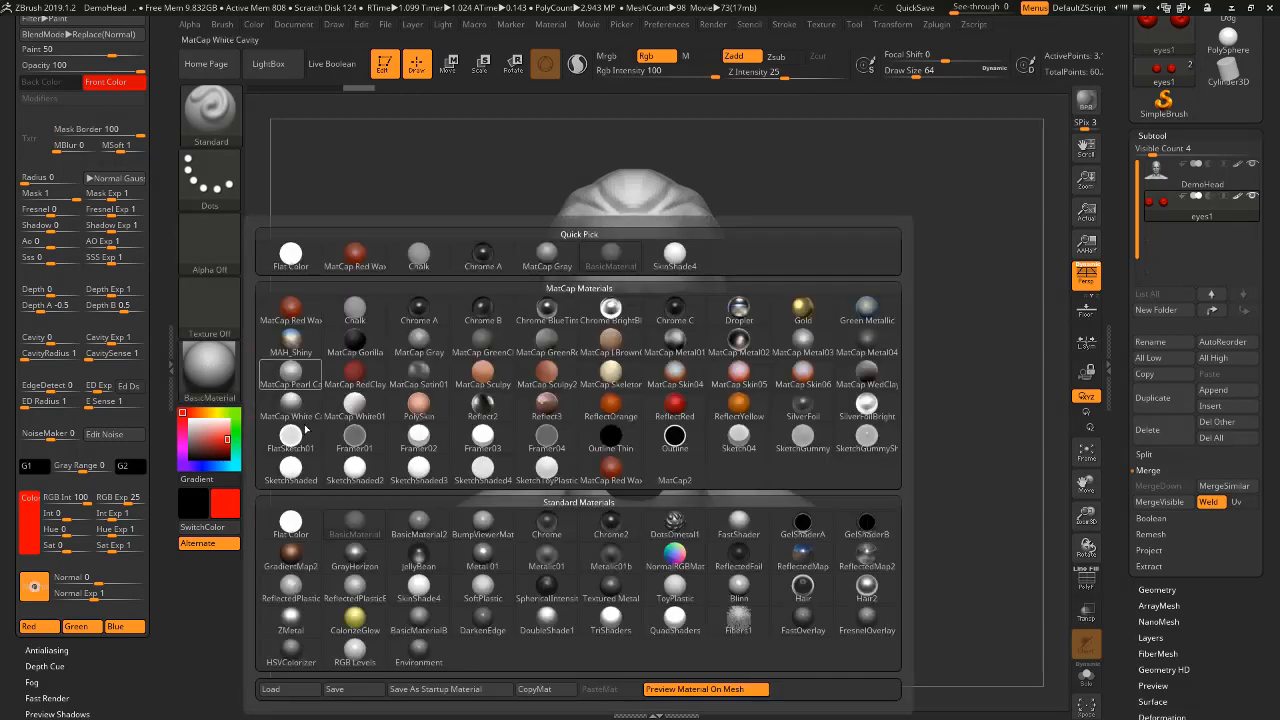
click(288, 534)
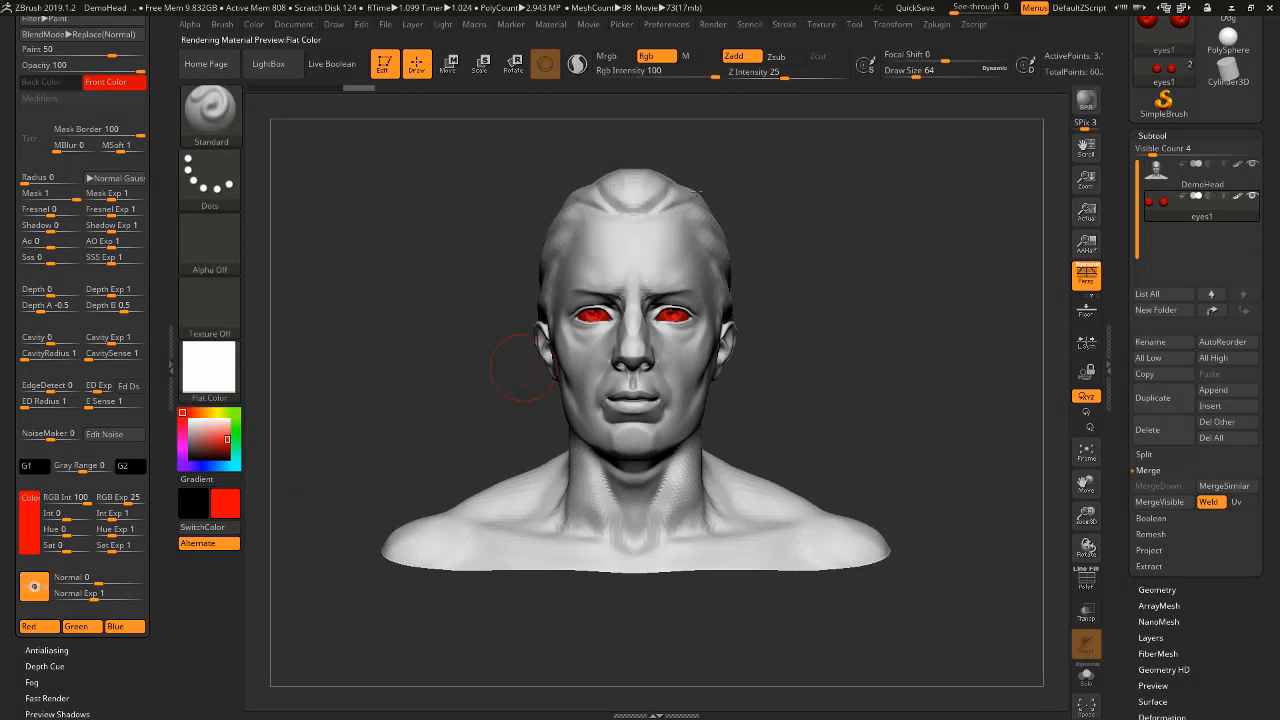
click(255, 26)
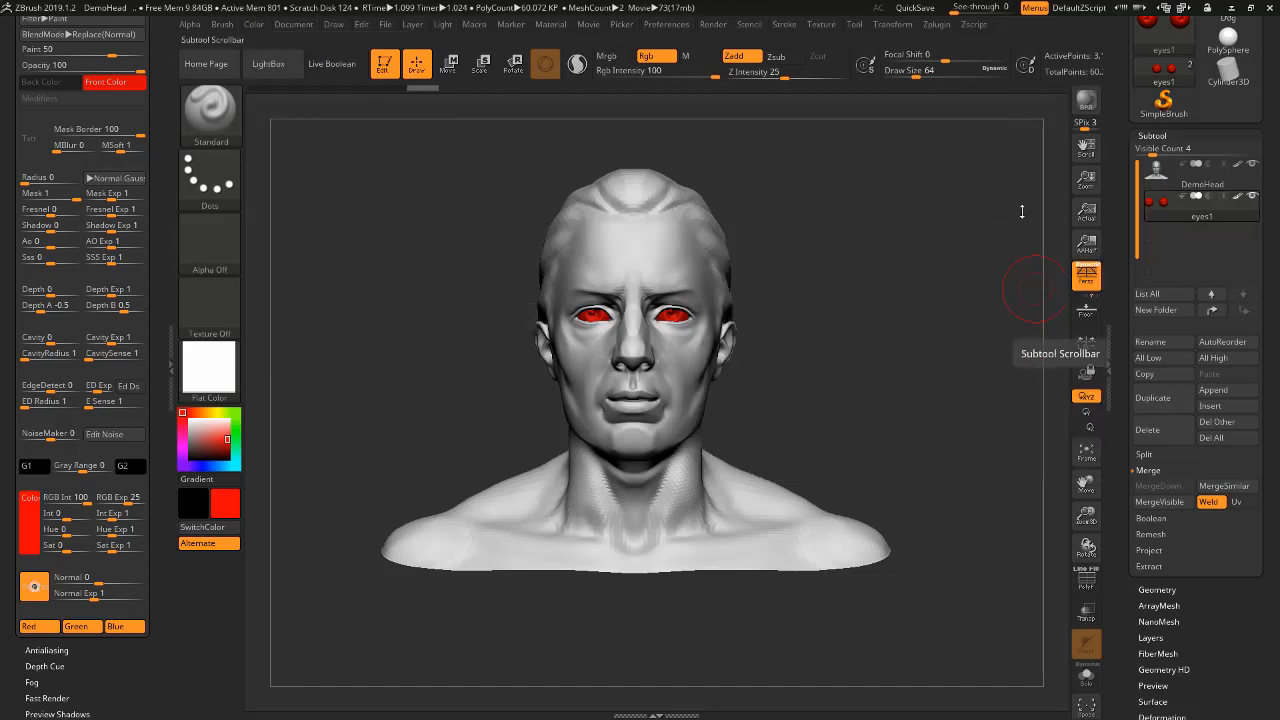
mouse_move(909, 369)
mouse_down()
mouse_move(863, 303)
mouse_move(906, 295)
mouse_up()
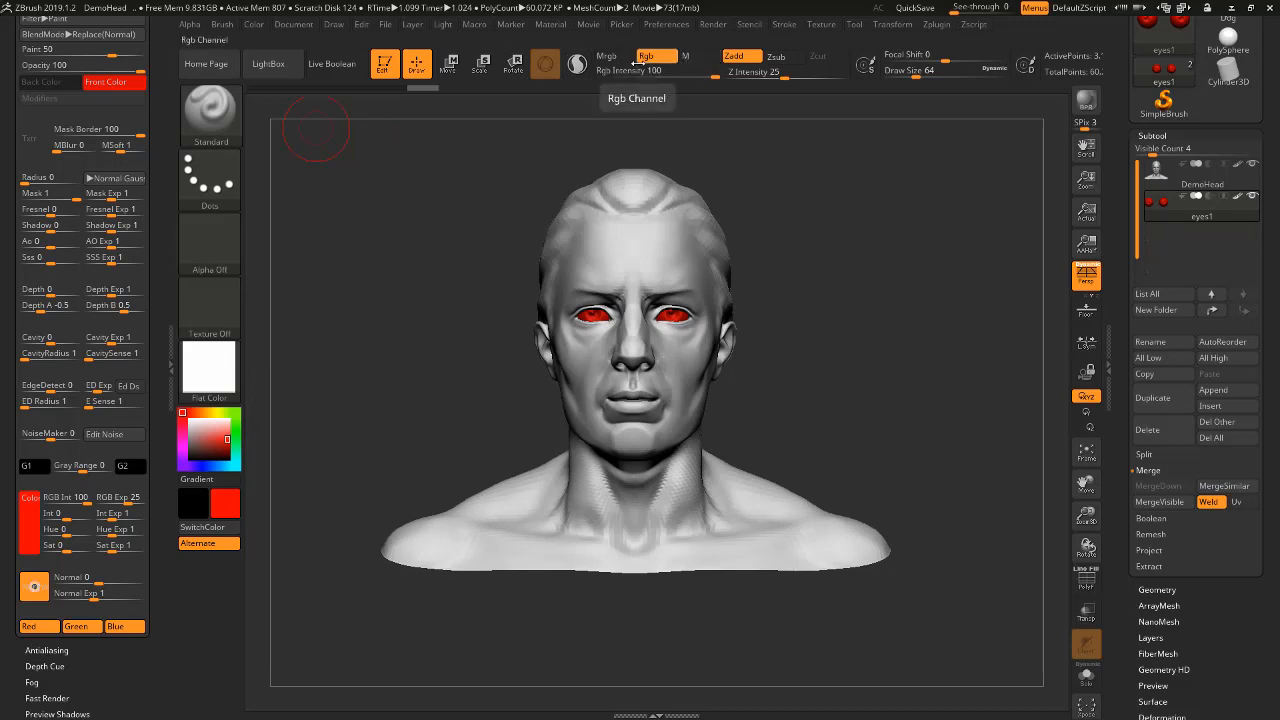
click(685, 57)
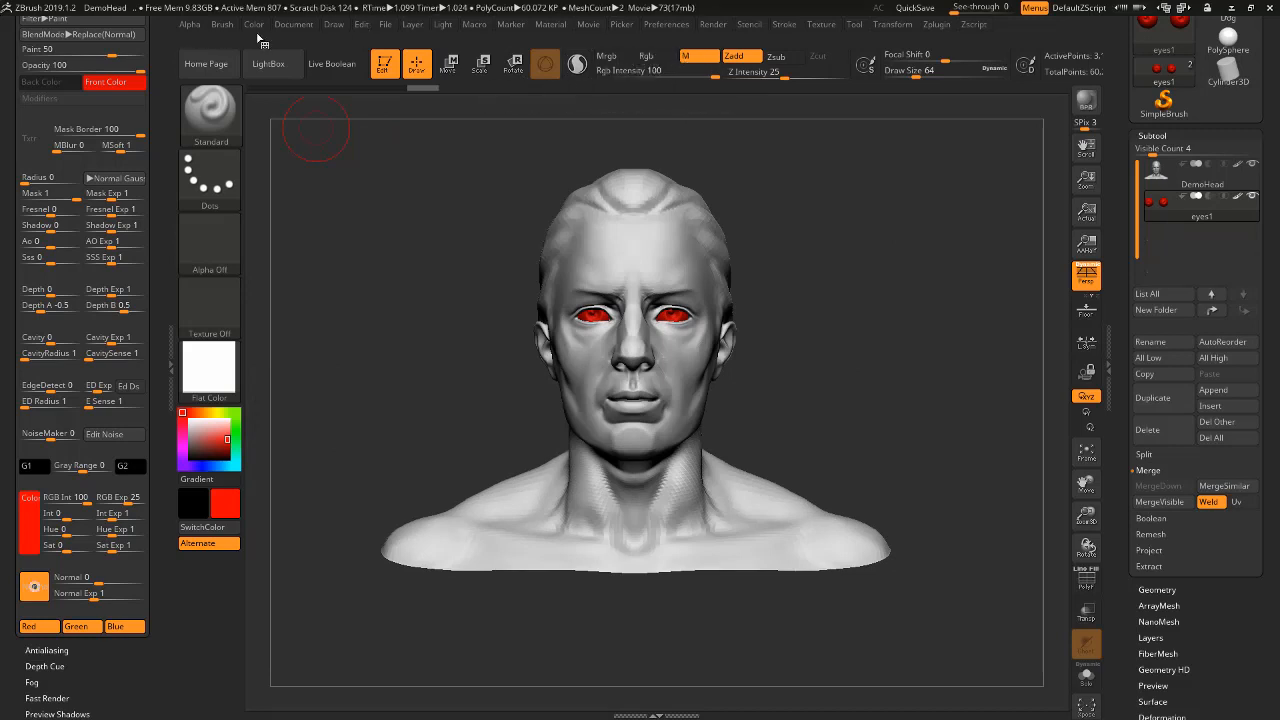
click(256, 28)
click(286, 309)
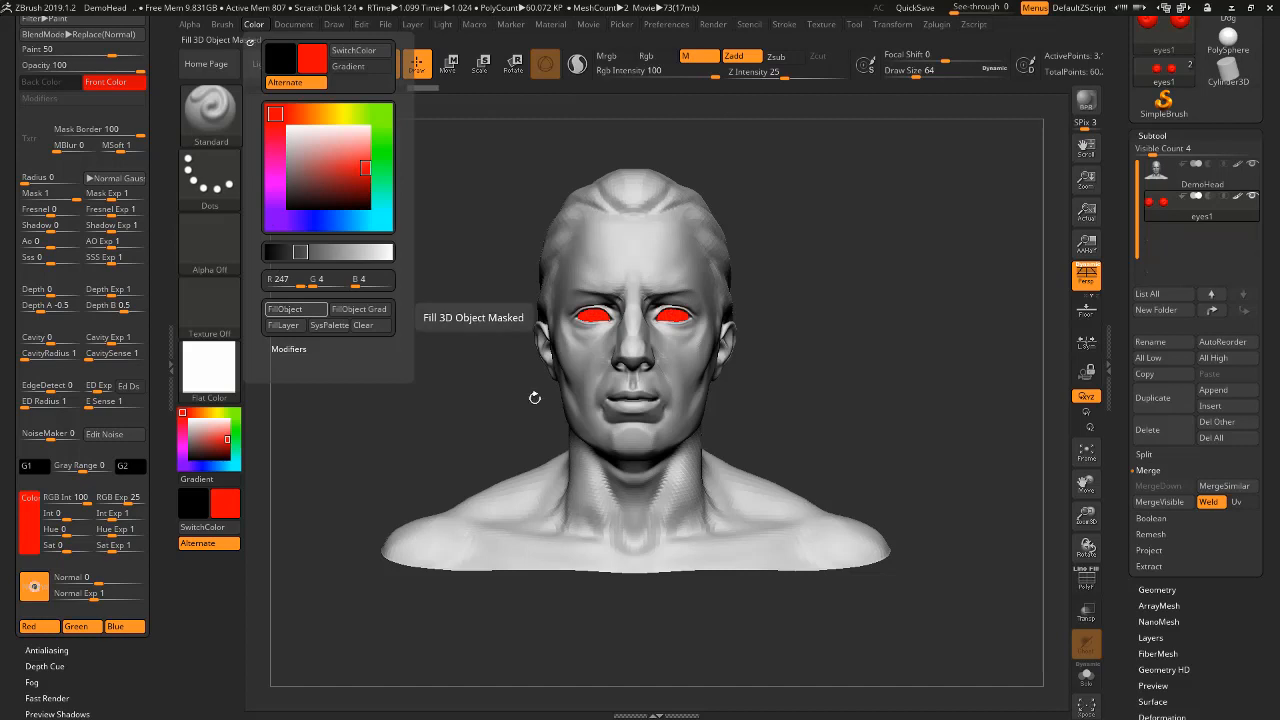
Inspect the flat red eyes up close, reframe the whole bust from the front and run a BPR render.
mouse_move(608, 240)
ctrl+right_down()
mouse_move(614, 414)
mouse_move(590, 390)
ctrl+right_up()
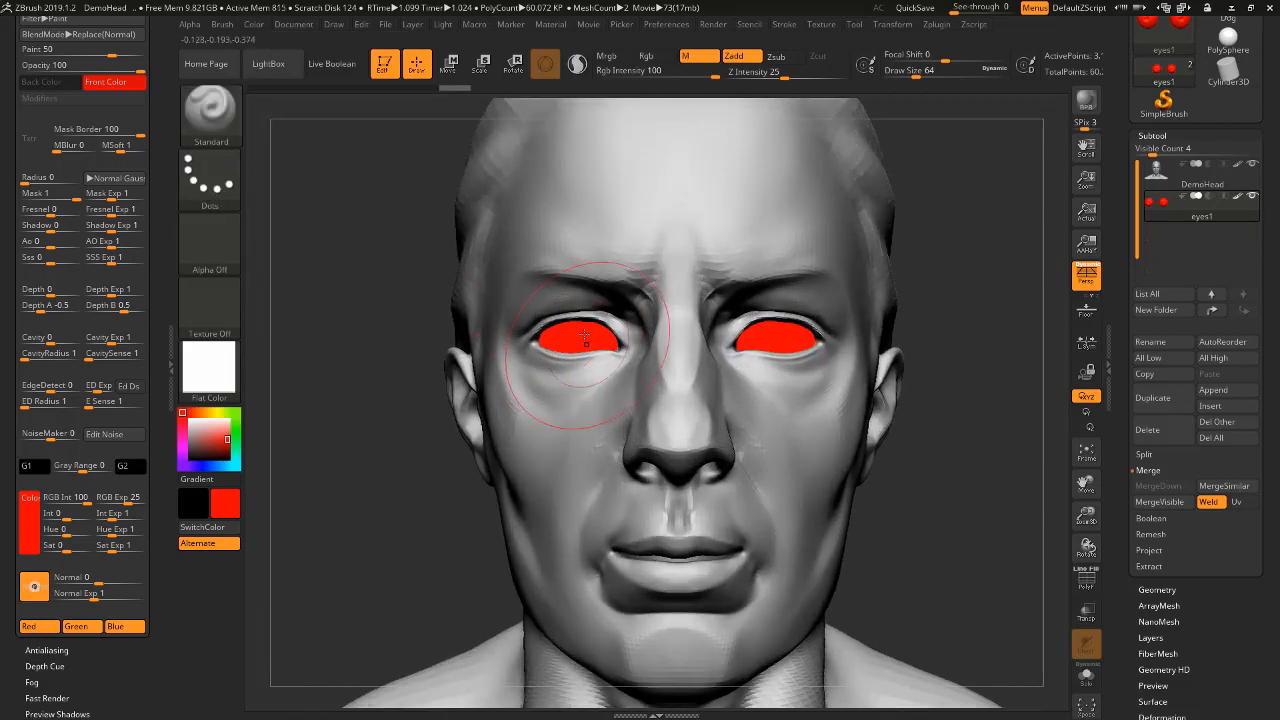
ctrl+right_drag(494, 317, 584, 476)
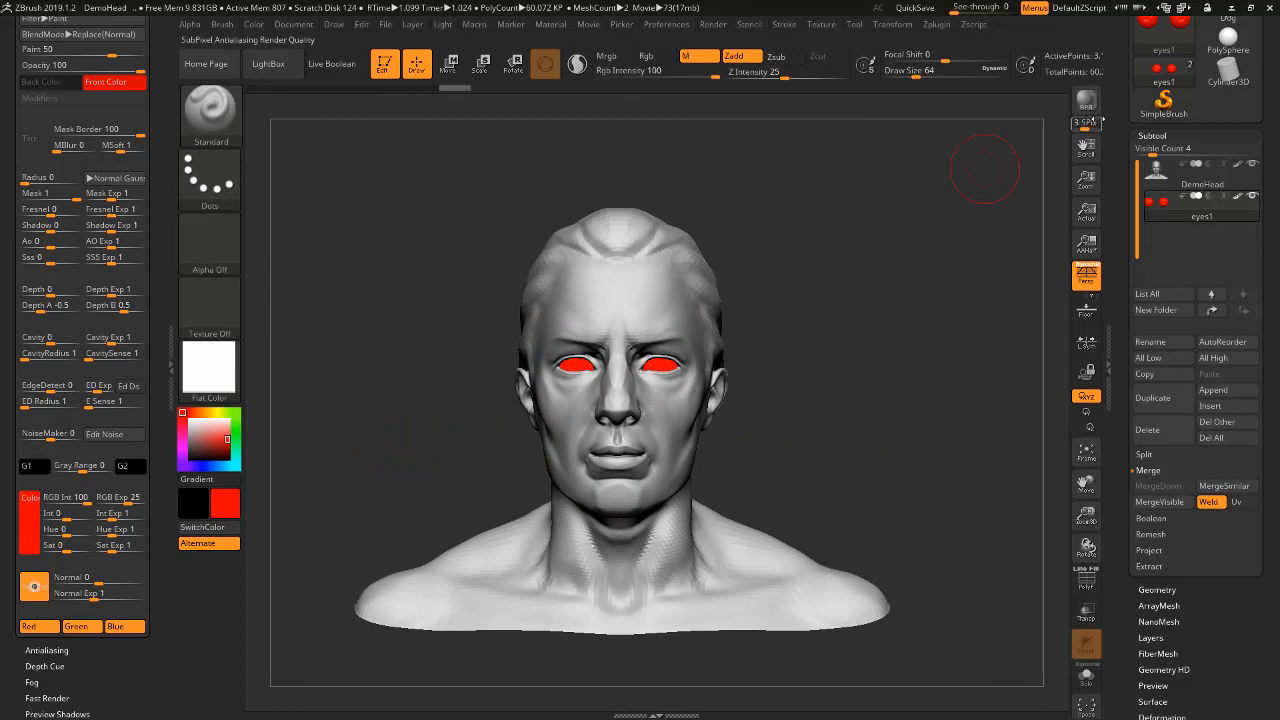
click(1086, 100)
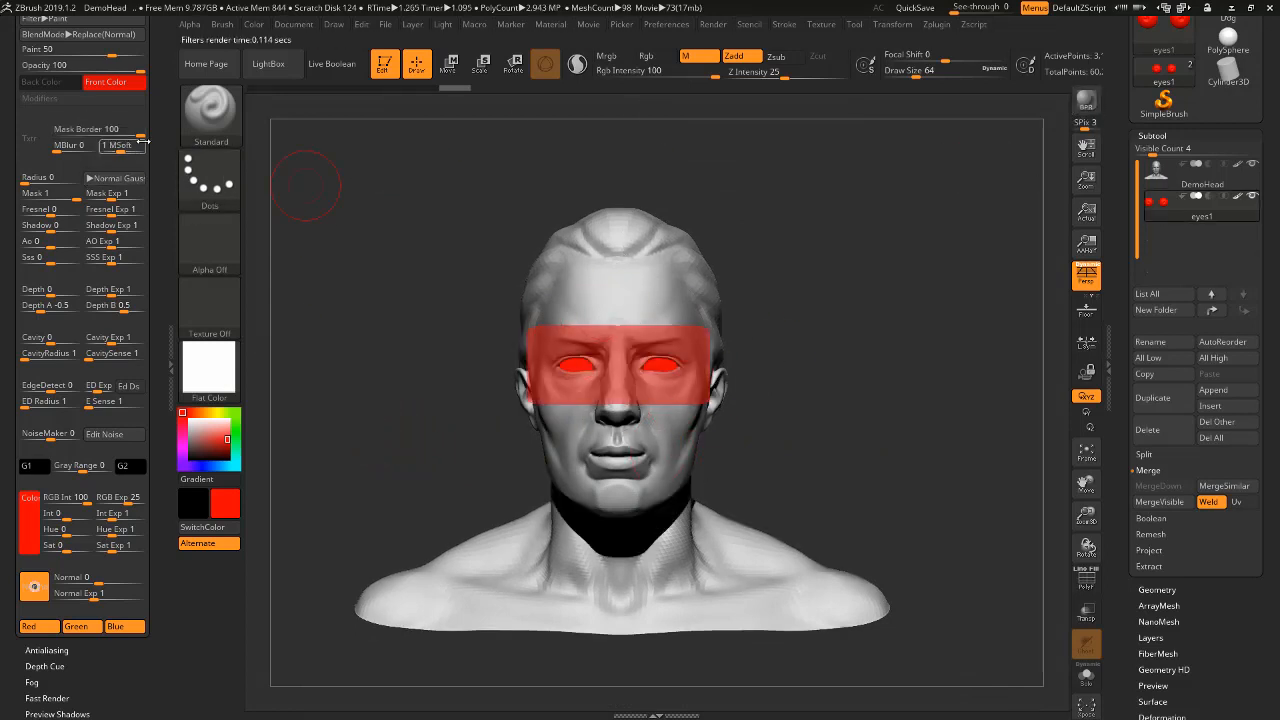
Set filter F1's Mask Border to 49 and its MBlur to 20.
mouse_move(138, 132)
mouse_down()
mouse_move(107, 132)
mouse_move(123, 133)
mouse_up()
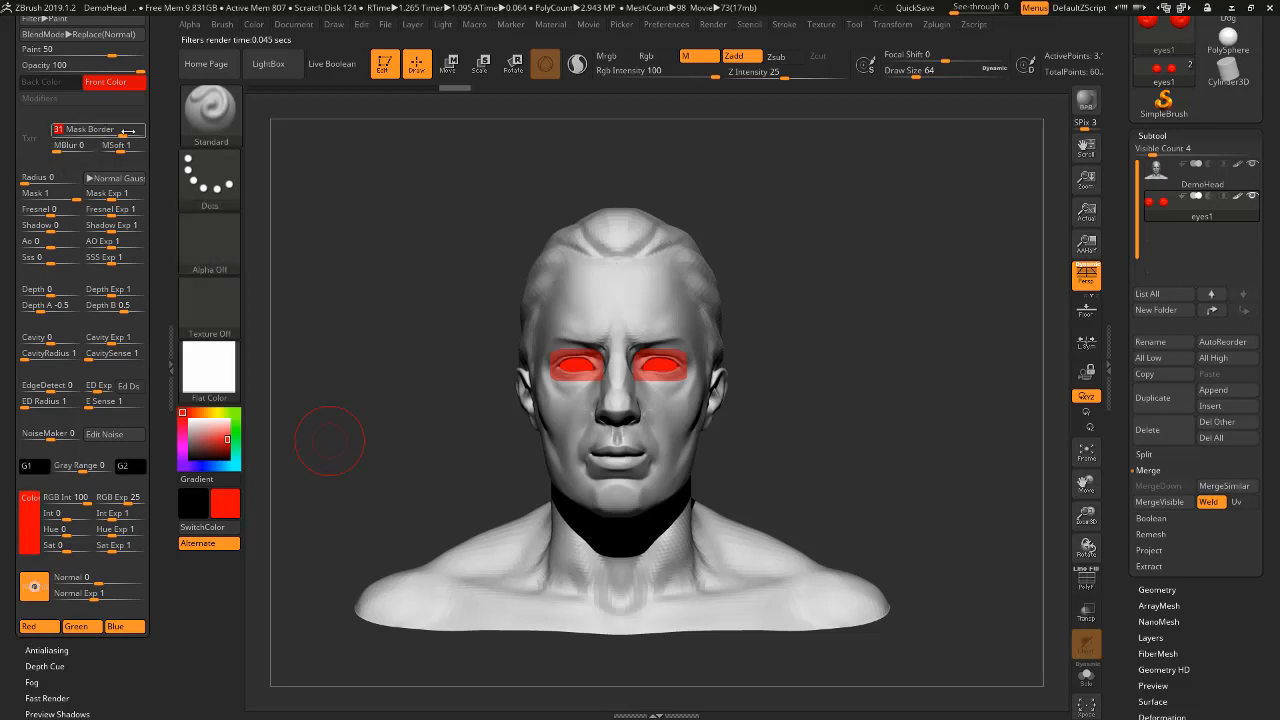
drag(121, 131, 128, 131)
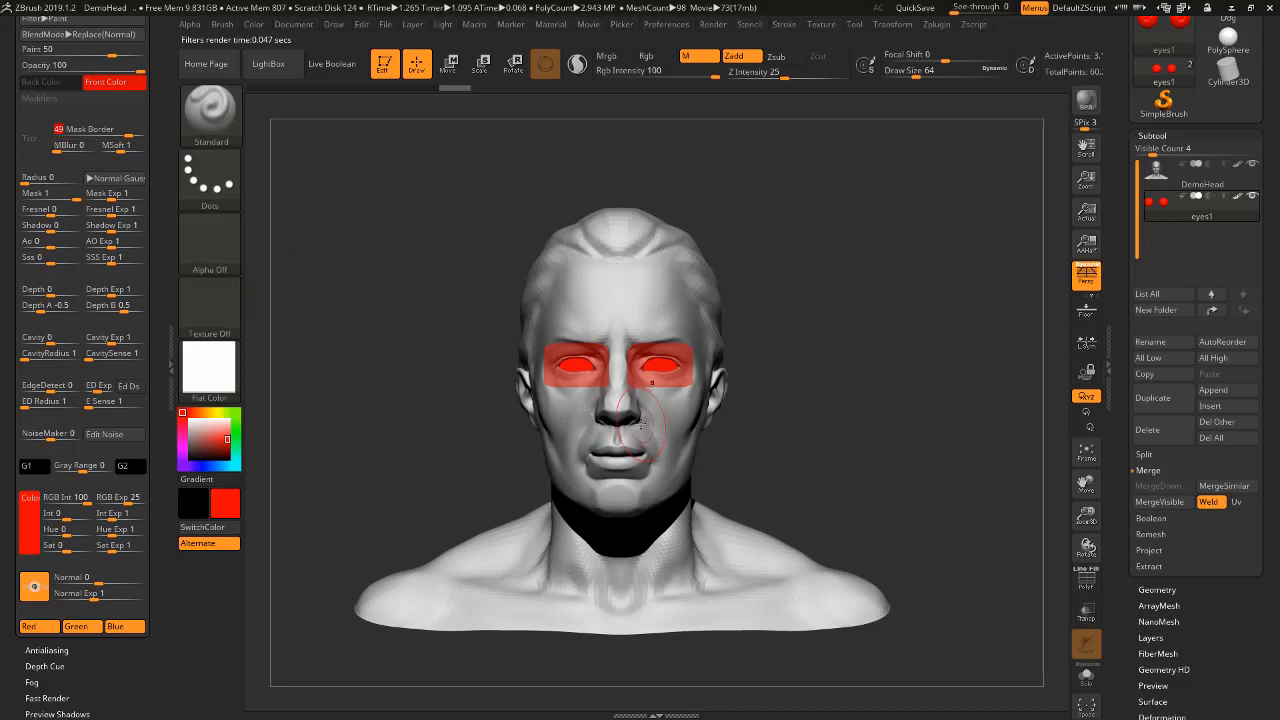
click(62, 147)
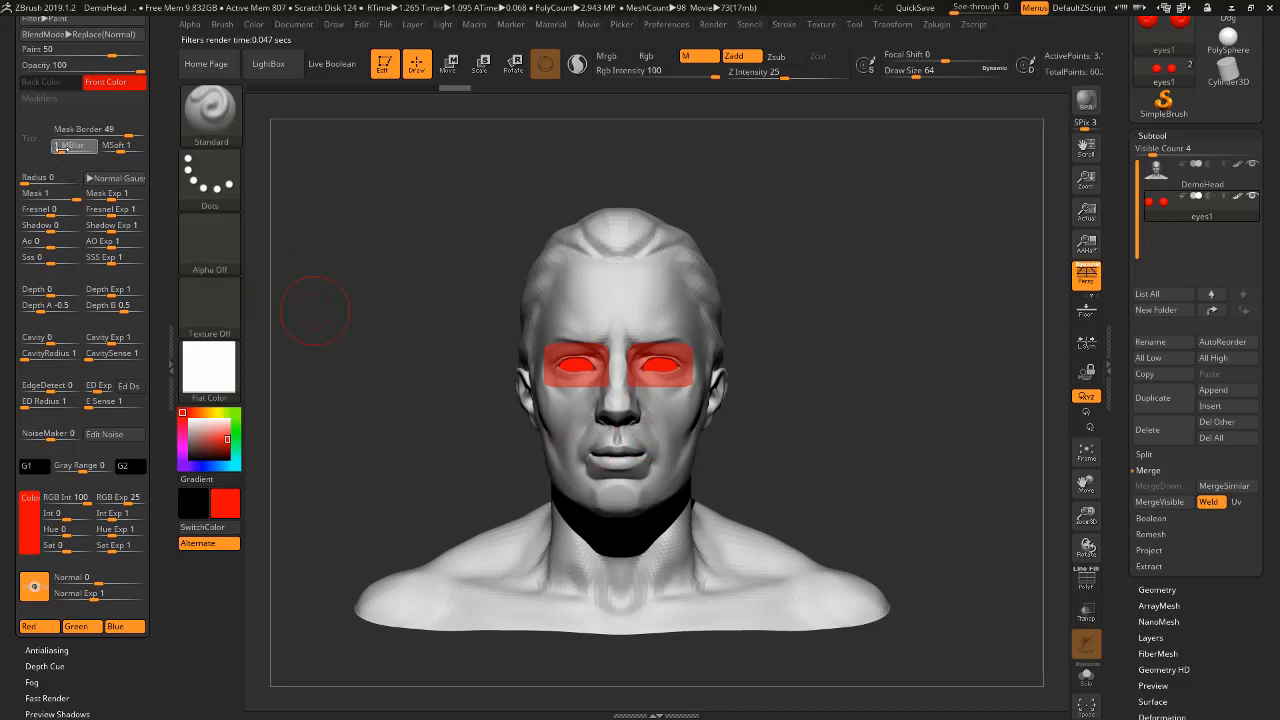
drag(72, 148, 71, 147)
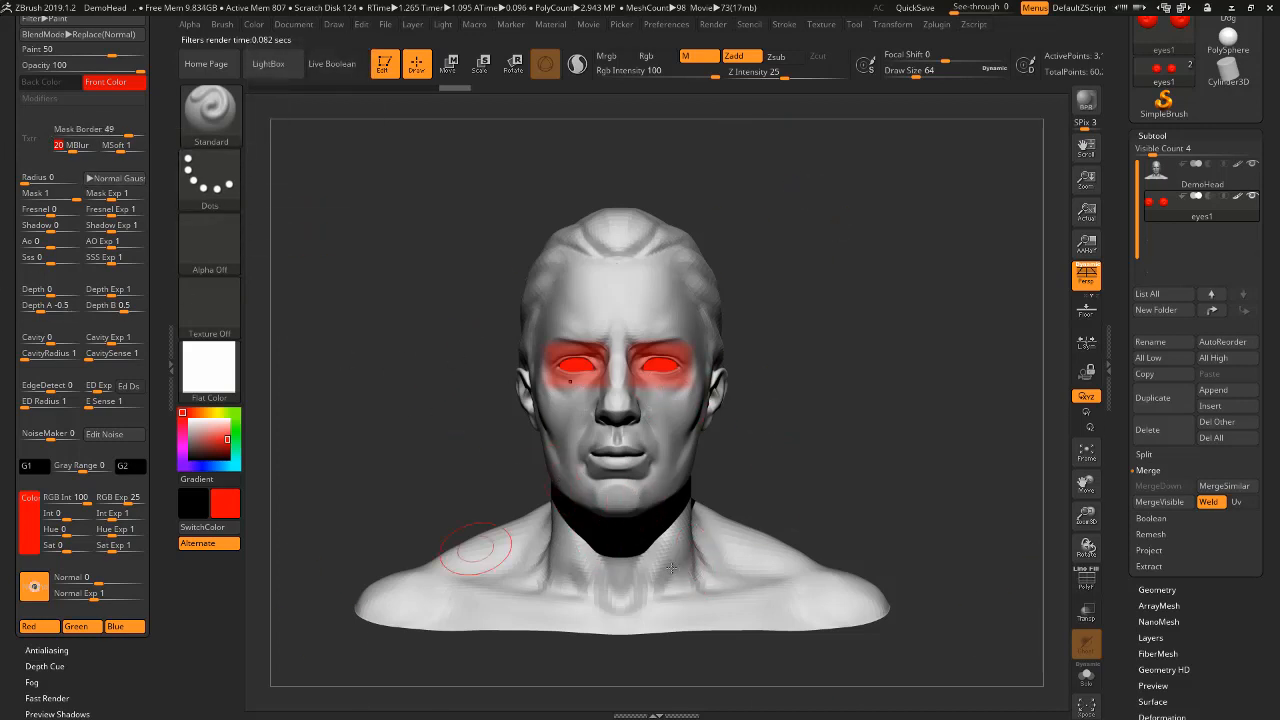
Compare BPR renders of the eye glow with the bust far away and with the face close up.
ctrl+right_drag(810, 433, 789, 360)
click(1090, 106)
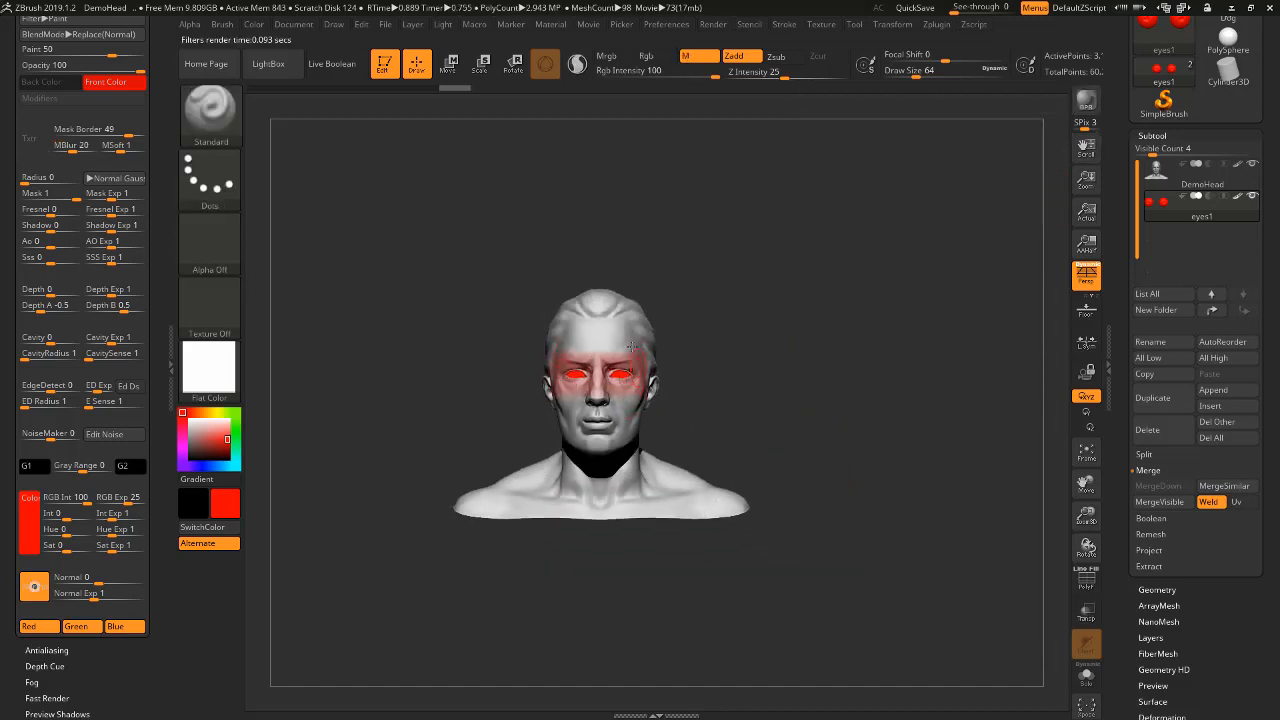
ctrl+right_drag(736, 364, 918, 318)
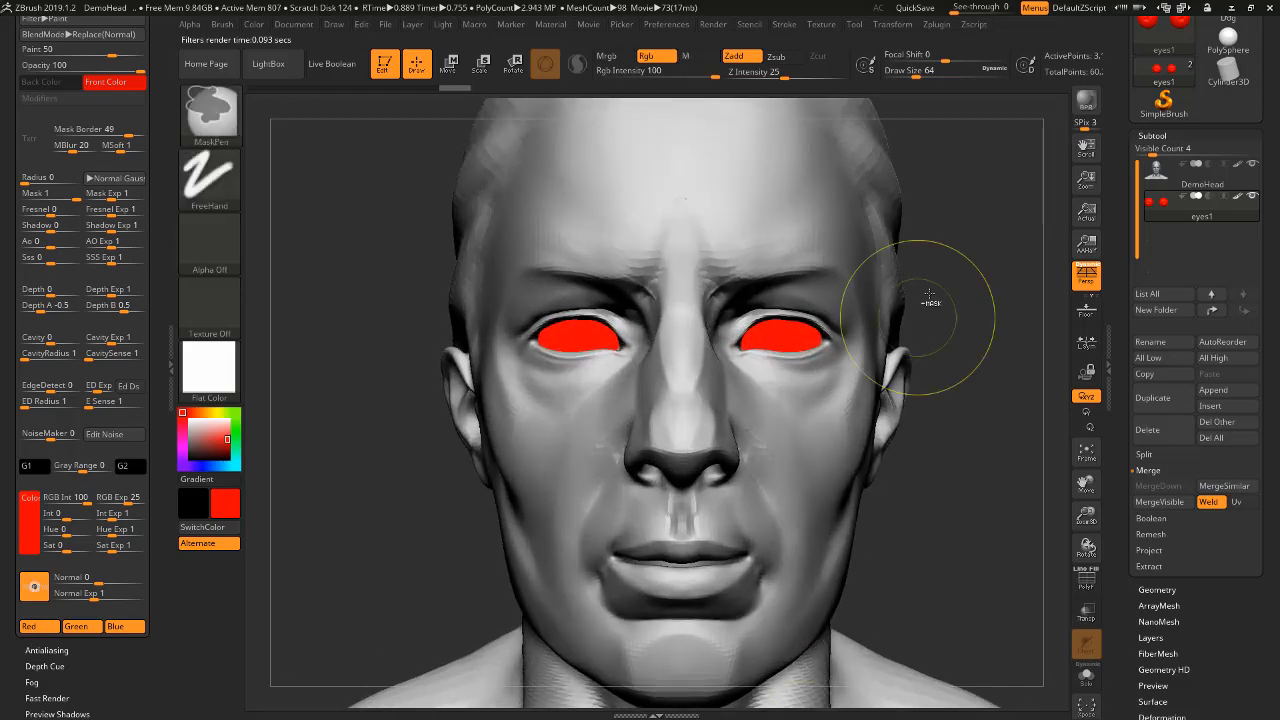
click(1086, 101)
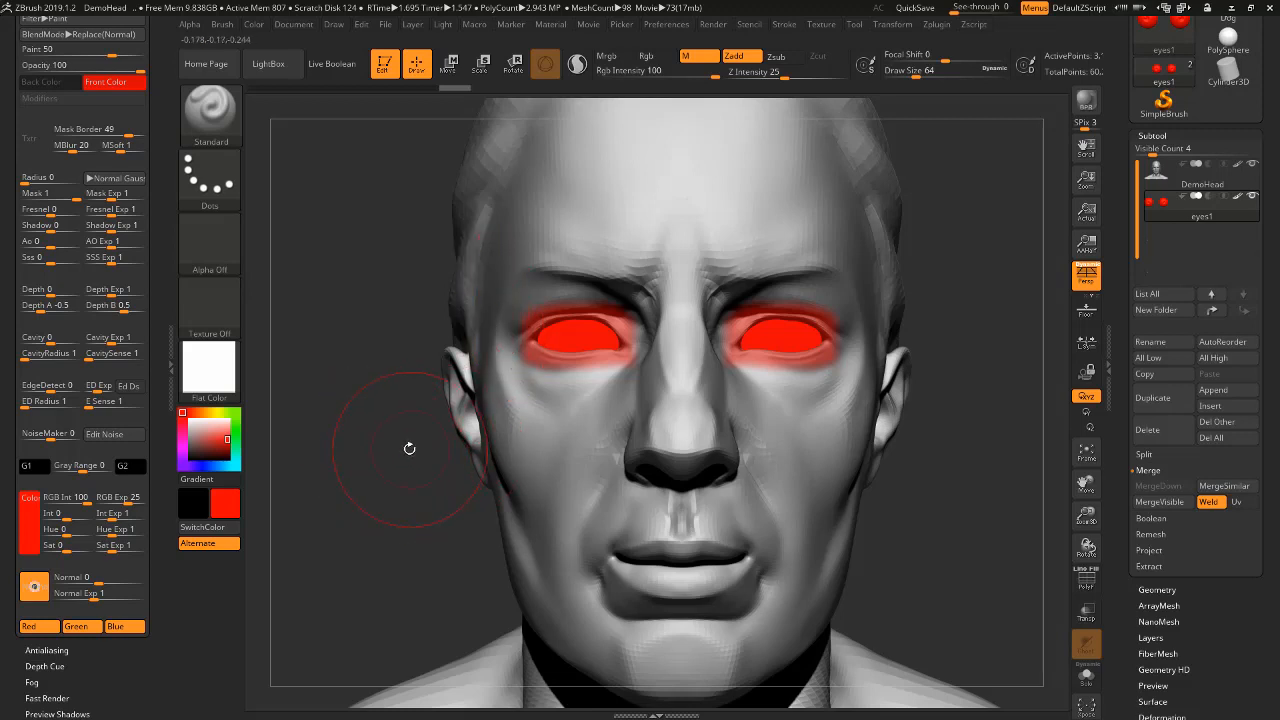
Render the whole bust from the front with BPR, and set filter F1's MBlur to 40 and MSoft to about 2.09.
mouse_move(404, 461)
ctrl+right_down()
mouse_move(391, 317)
mouse_move(413, 333)
ctrl+right_up()
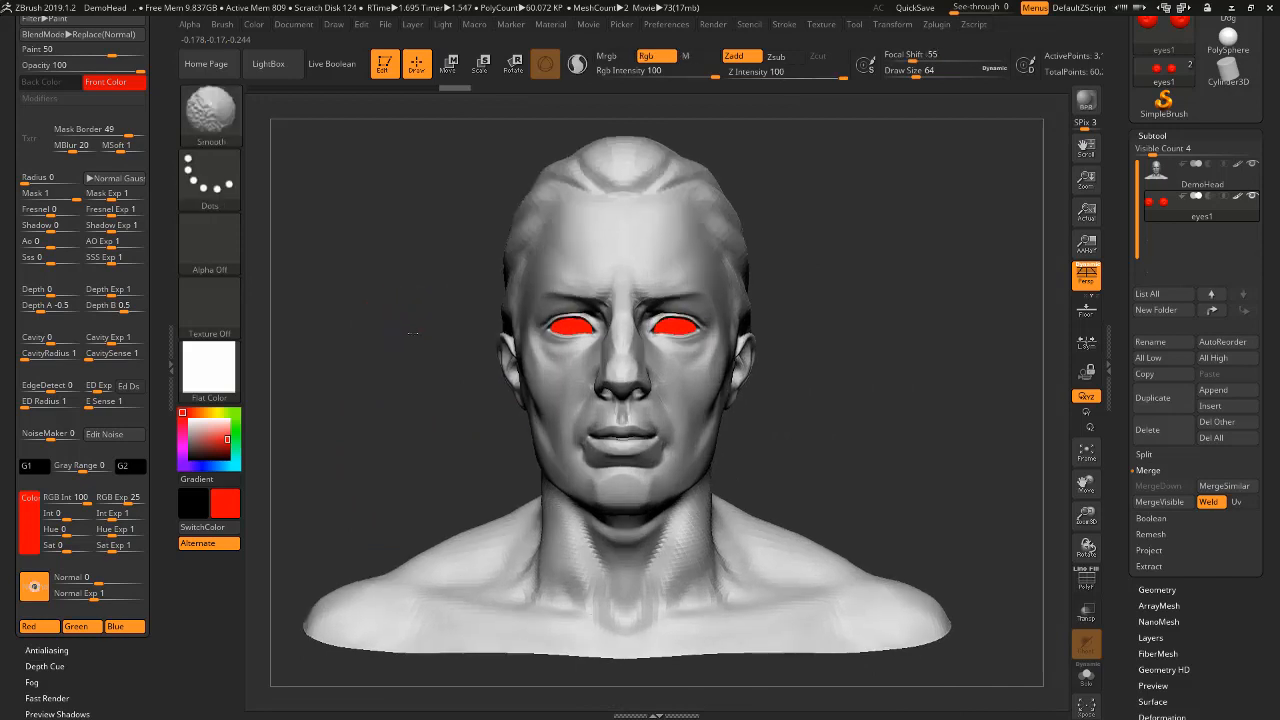
right_click(413, 334)
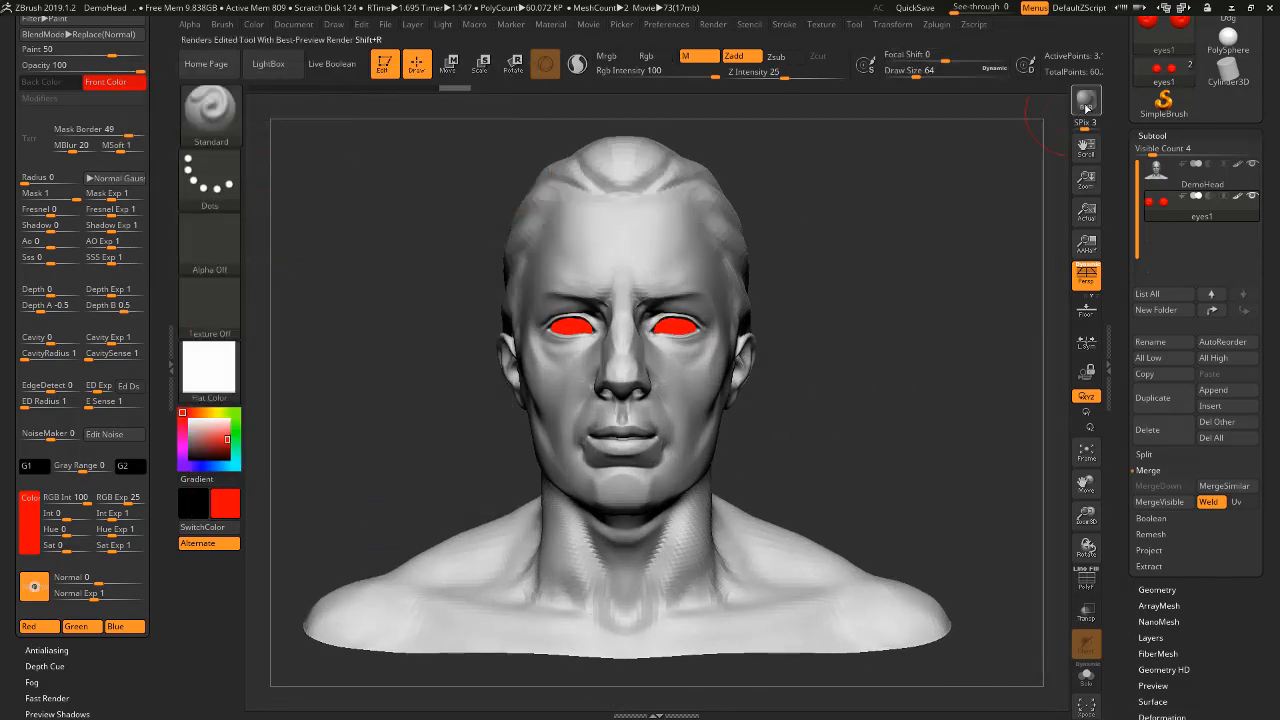
click(1087, 103)
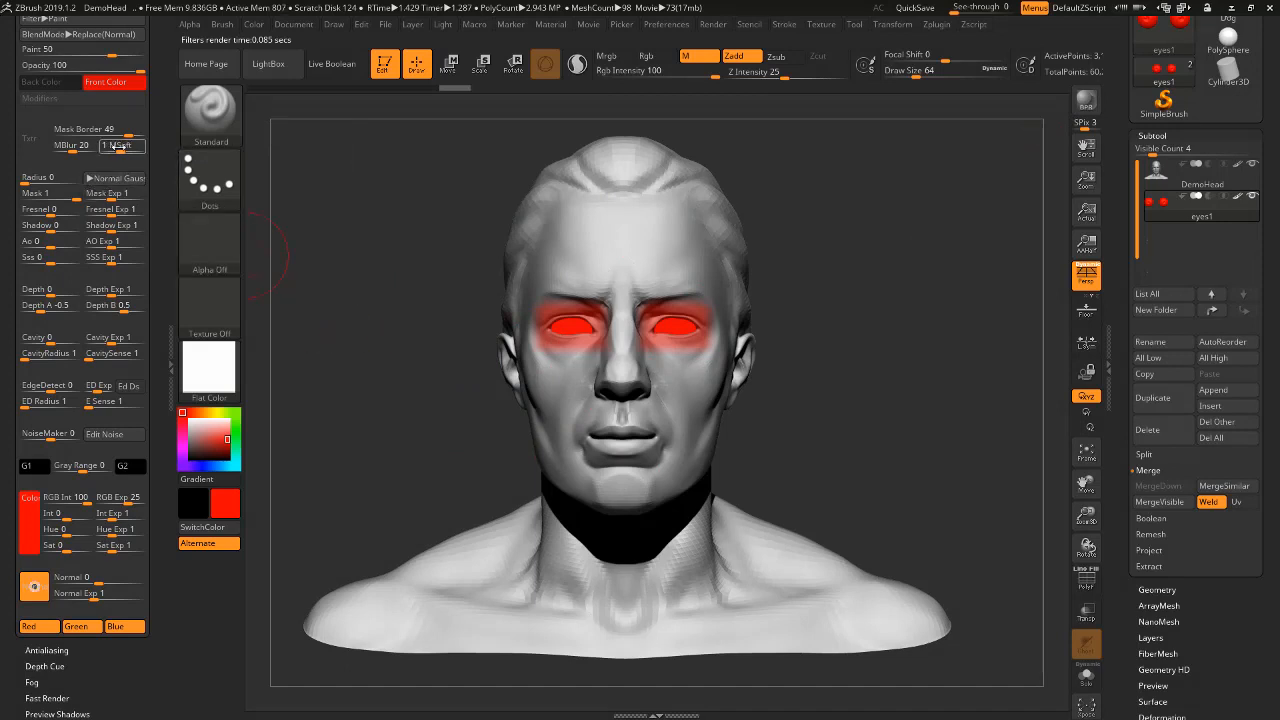
mouse_move(124, 146)
mouse_down()
mouse_move(76, 148)
mouse_move(123, 148)
mouse_up()
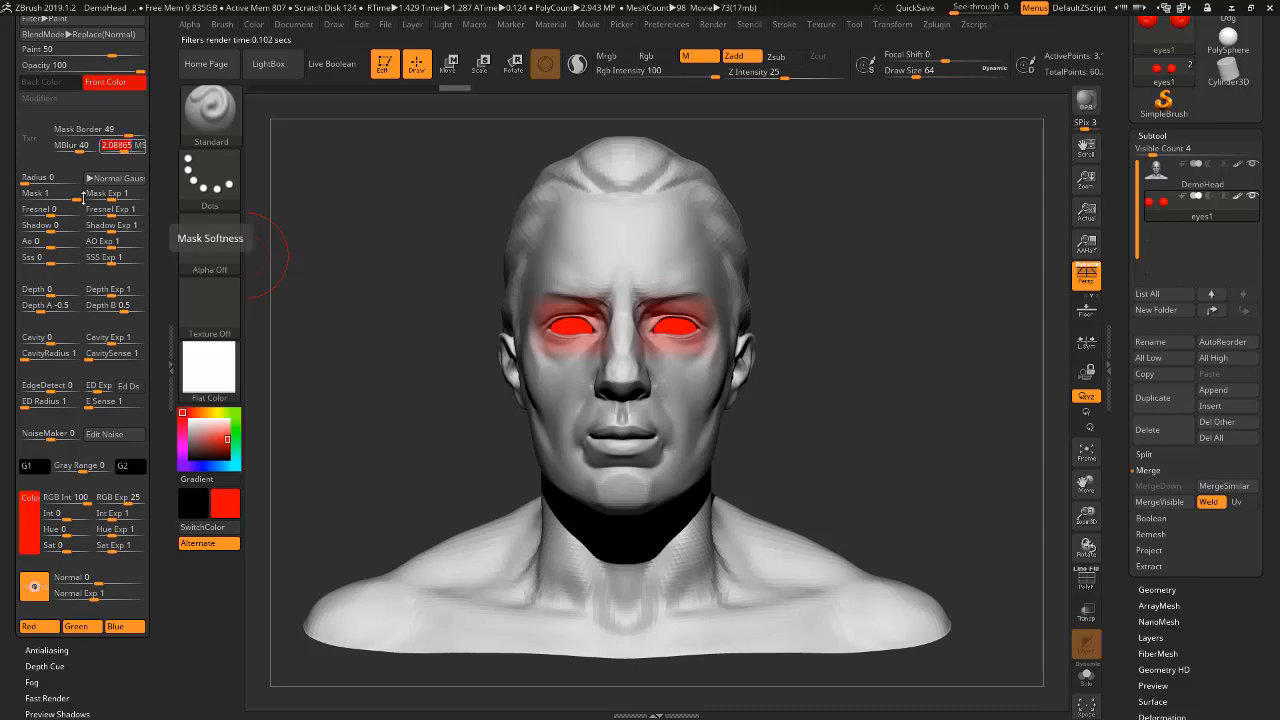
Set filter F1's Paint strength to 89 and its Opacity to 82.
scroll(150, 275, up, 5)
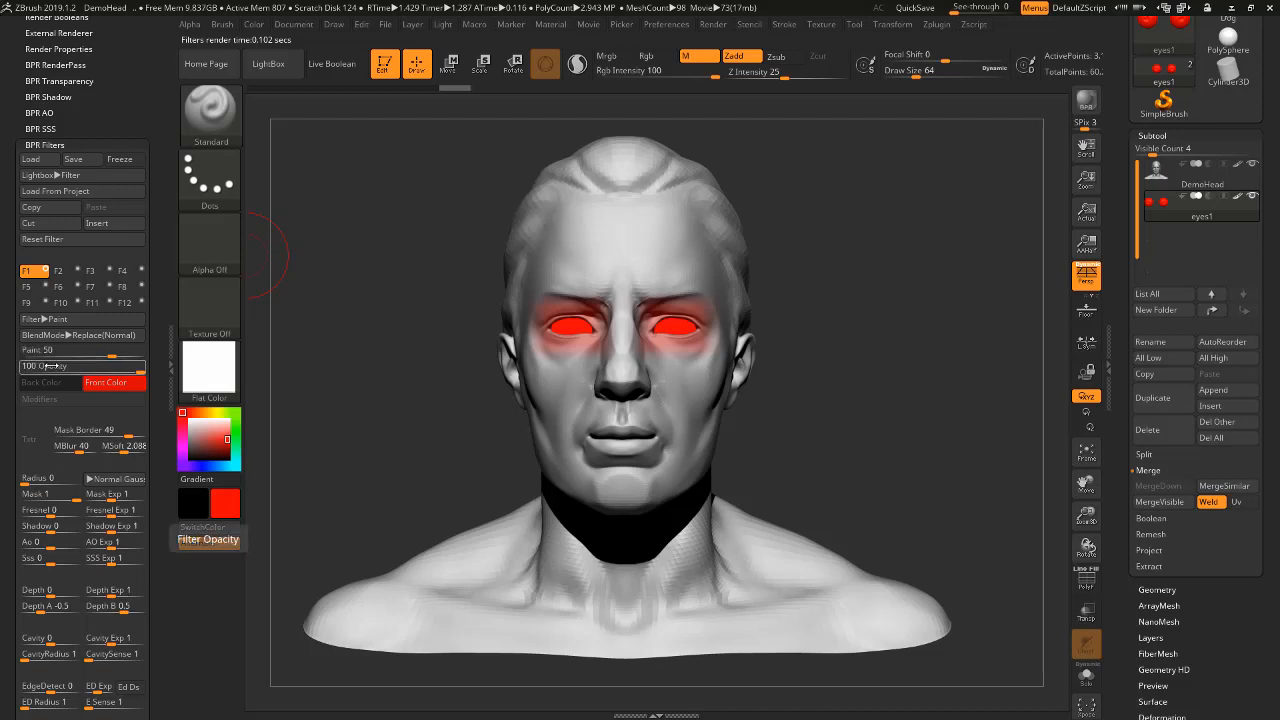
mouse_move(134, 371)
mouse_down()
mouse_move(60, 370)
mouse_move(148, 371)
mouse_up()
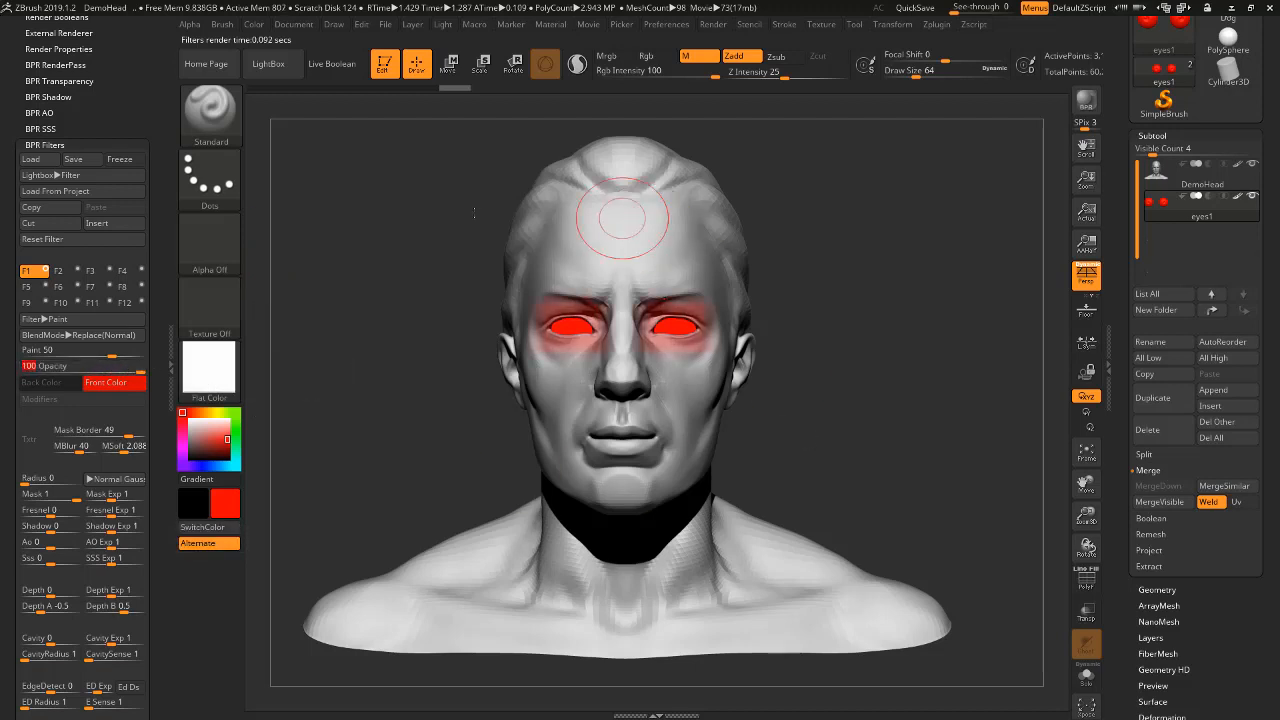
mouse_move(114, 355)
mouse_down()
mouse_move(140, 351)
mouse_move(108, 355)
mouse_up()
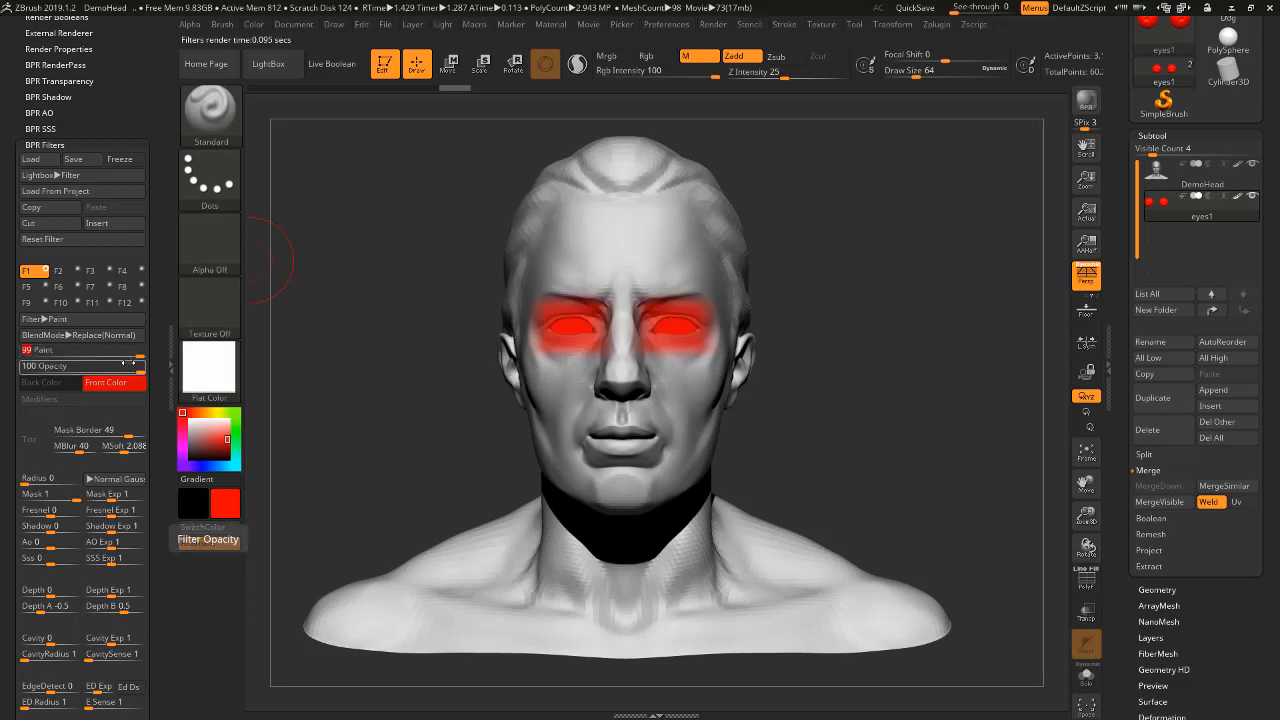
drag(135, 370, 113, 369)
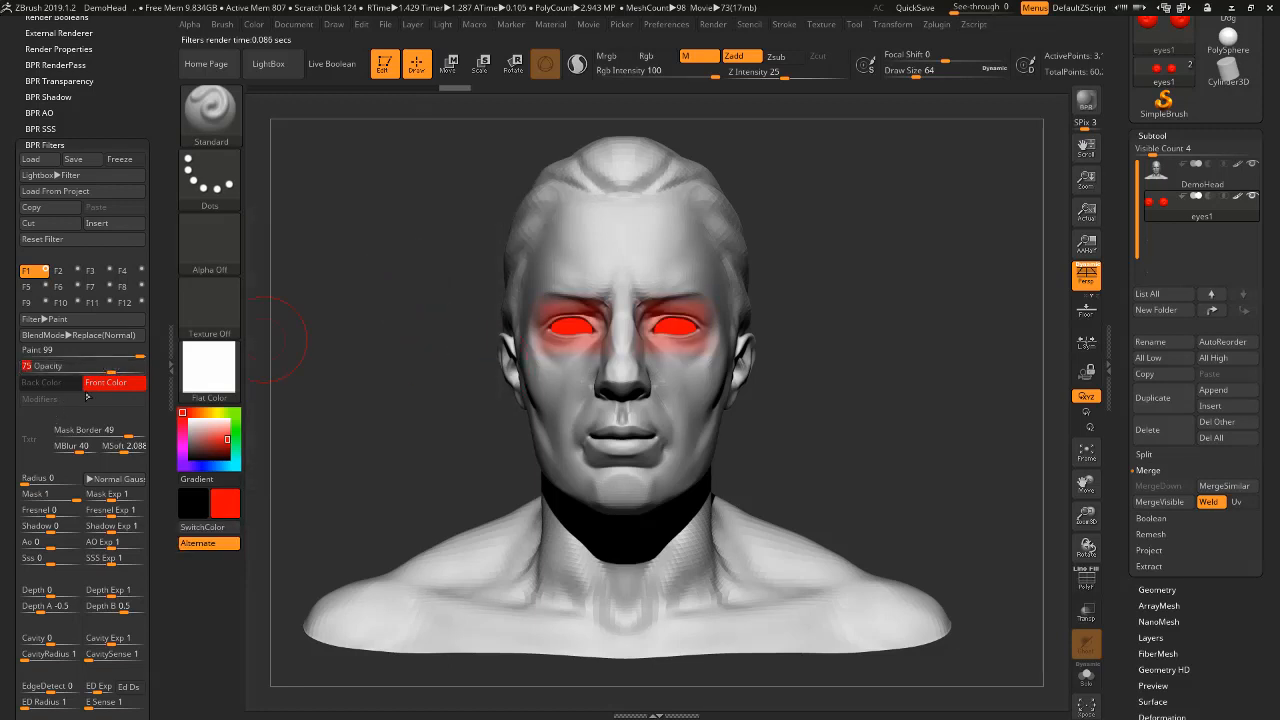
drag(139, 354, 118, 370)
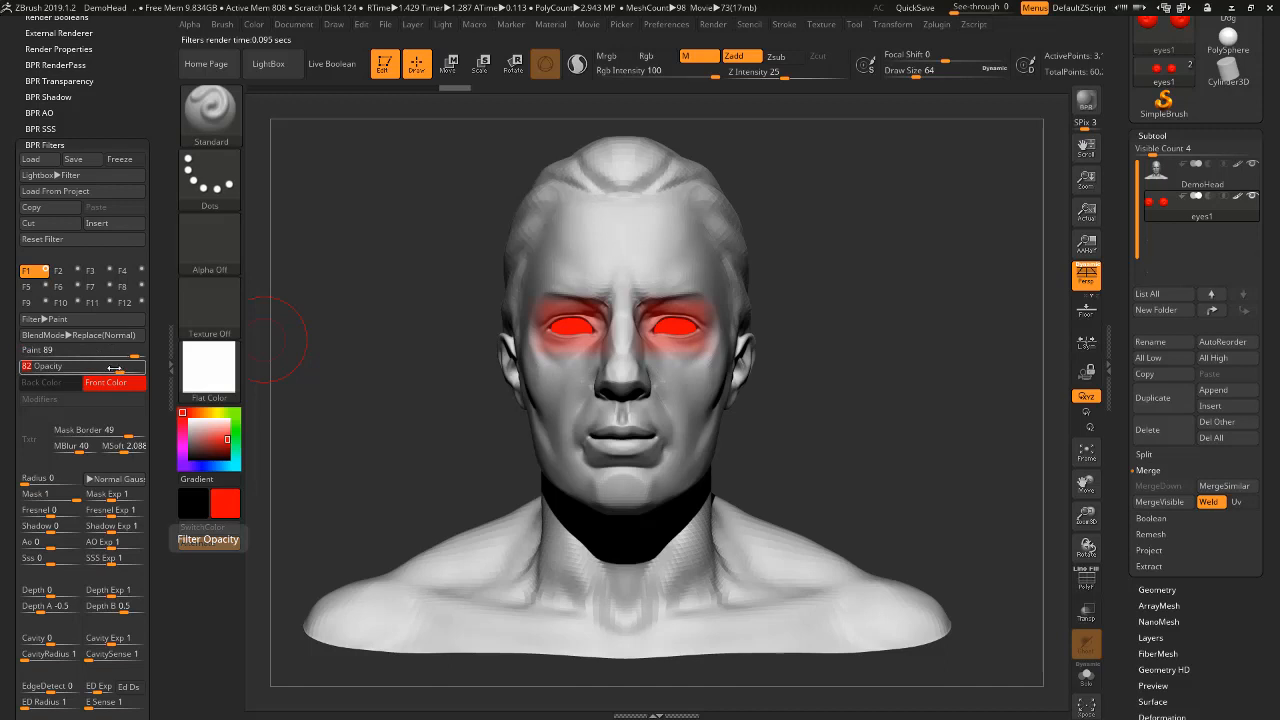
Render the bust in three-quarter view and try the Darken, Sub, Overlay and ColorBurn blend modes on filter F1.
drag(386, 371, 655, 277)
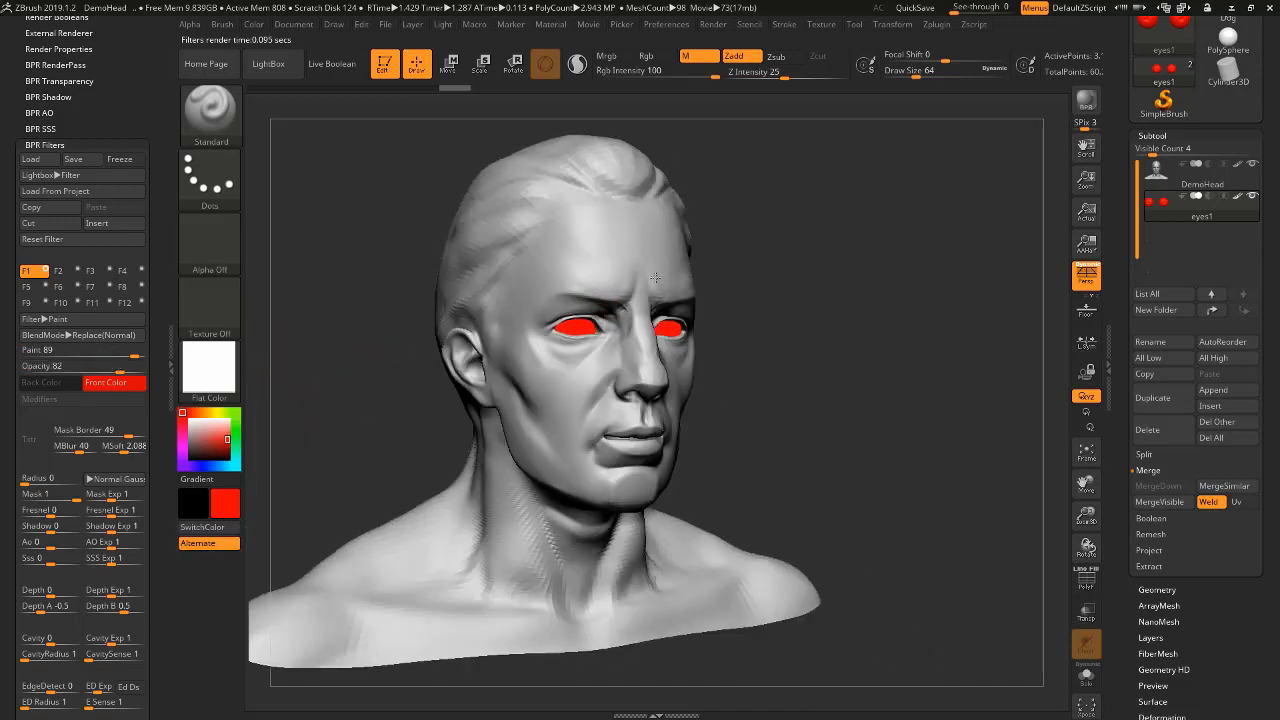
click(1086, 100)
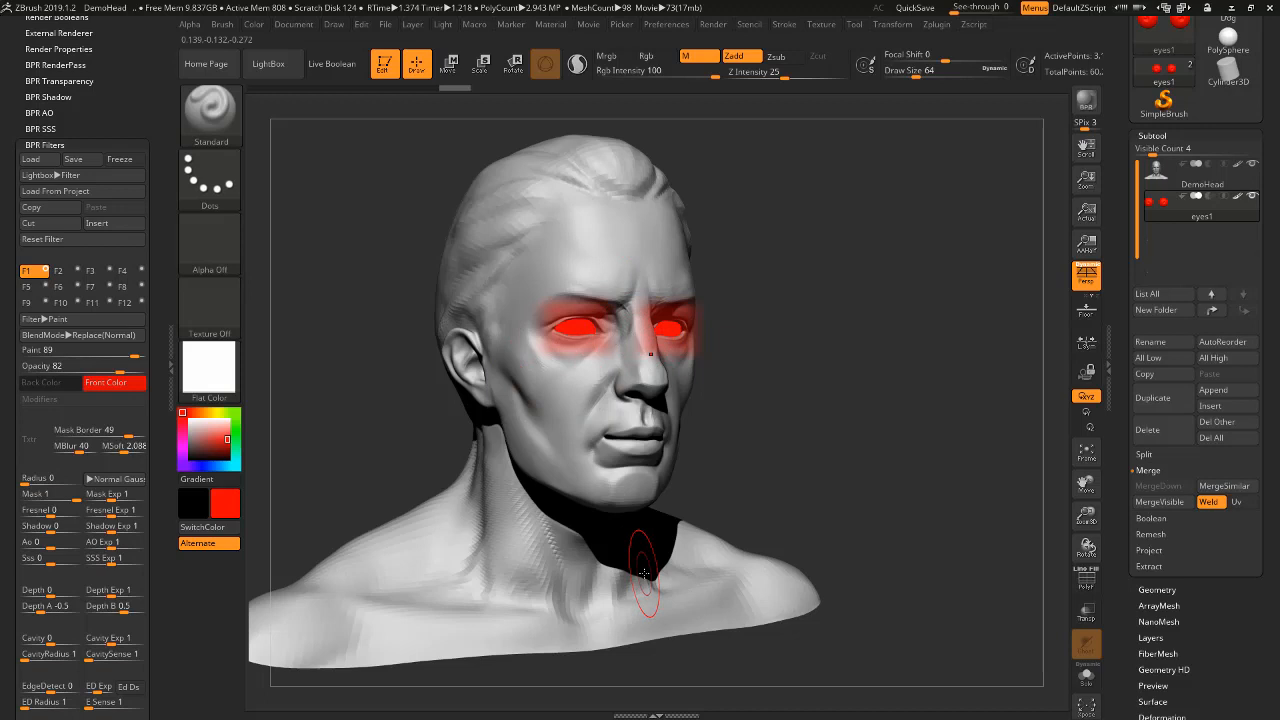
click(87, 337)
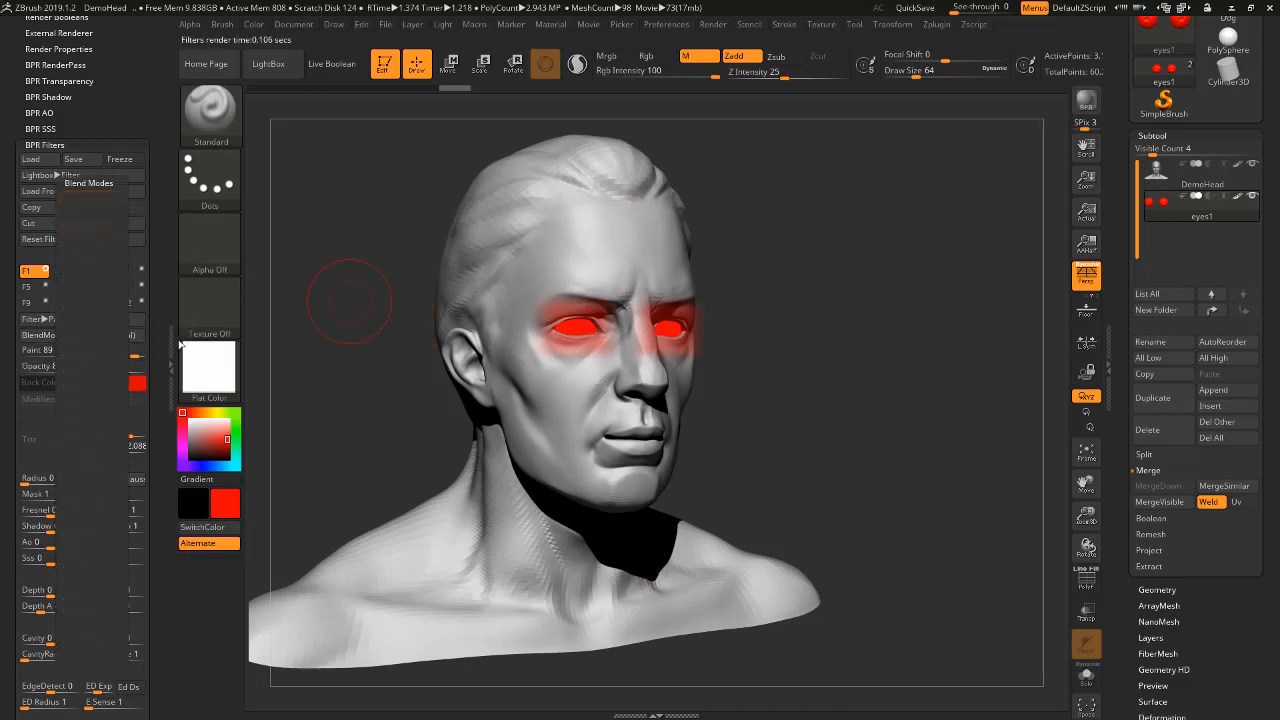
click(77, 335)
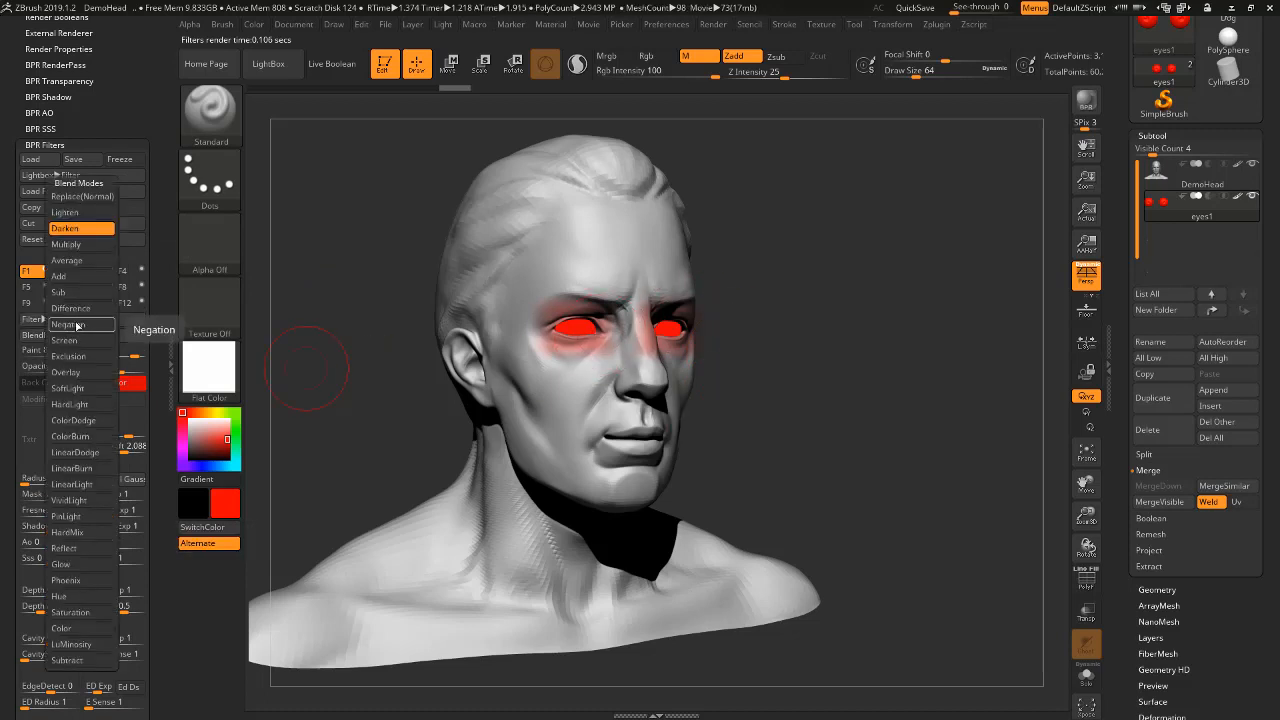
click(70, 292)
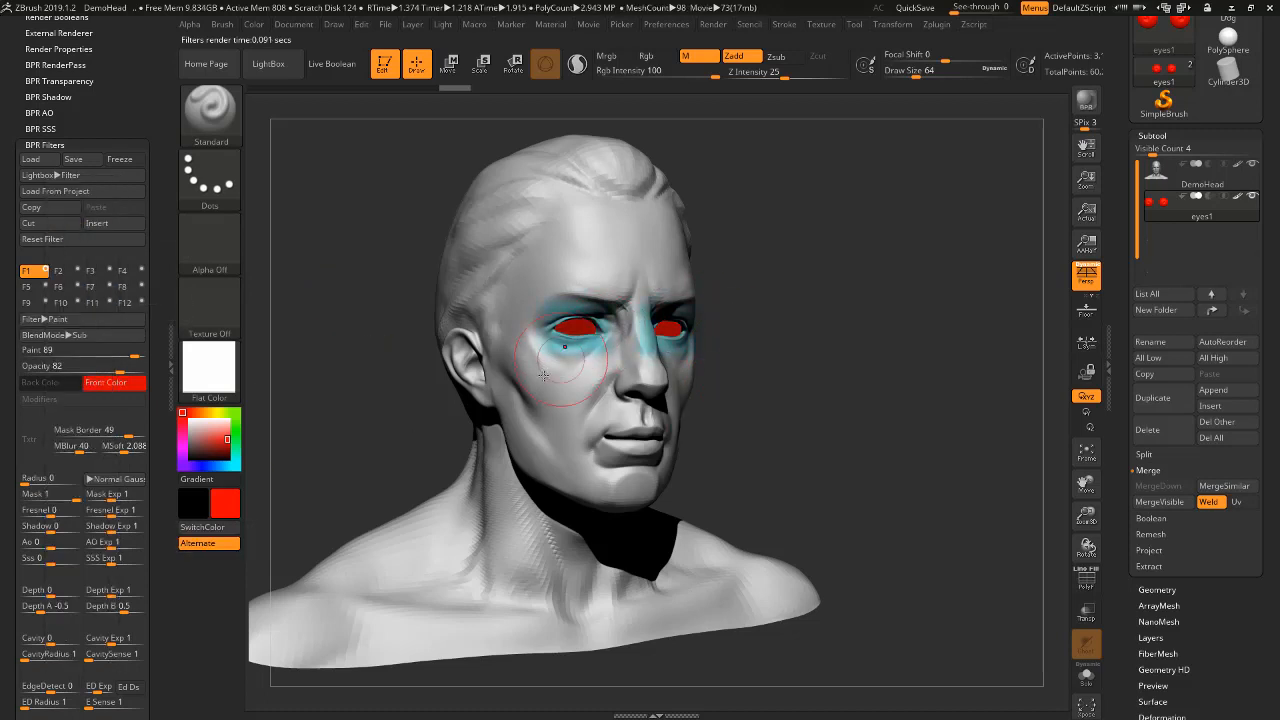
click(77, 335)
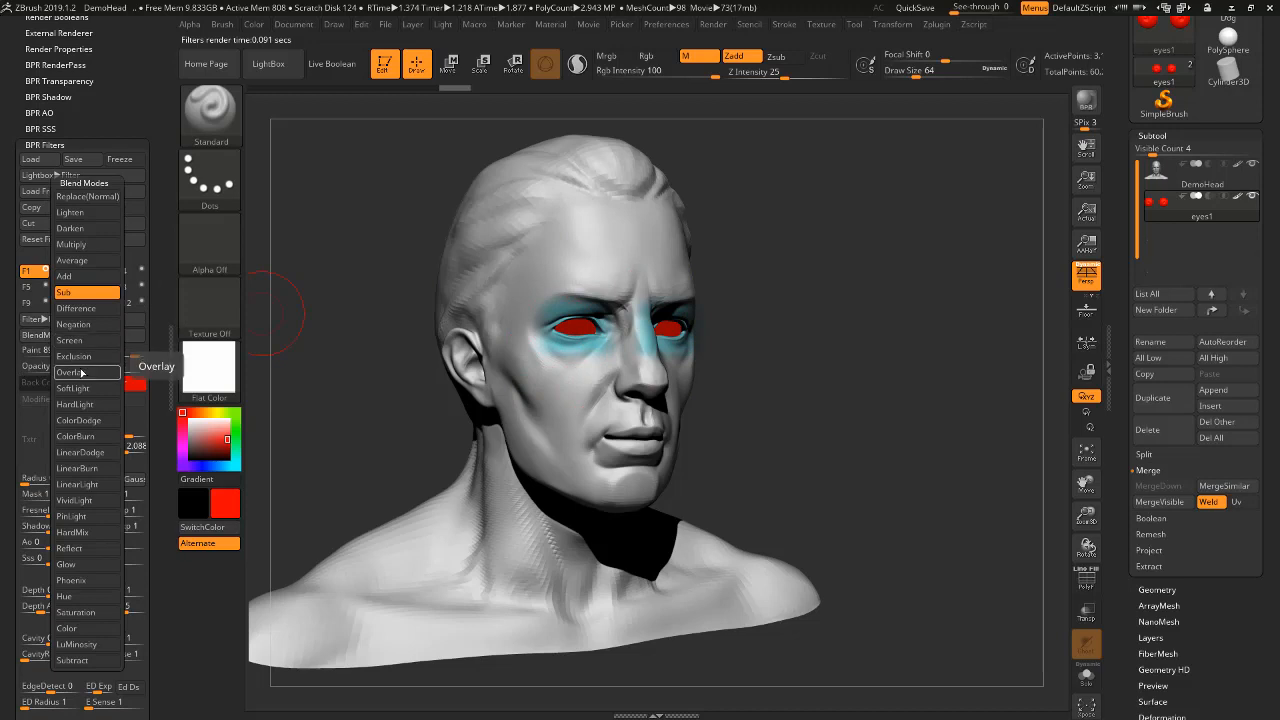
click(82, 373)
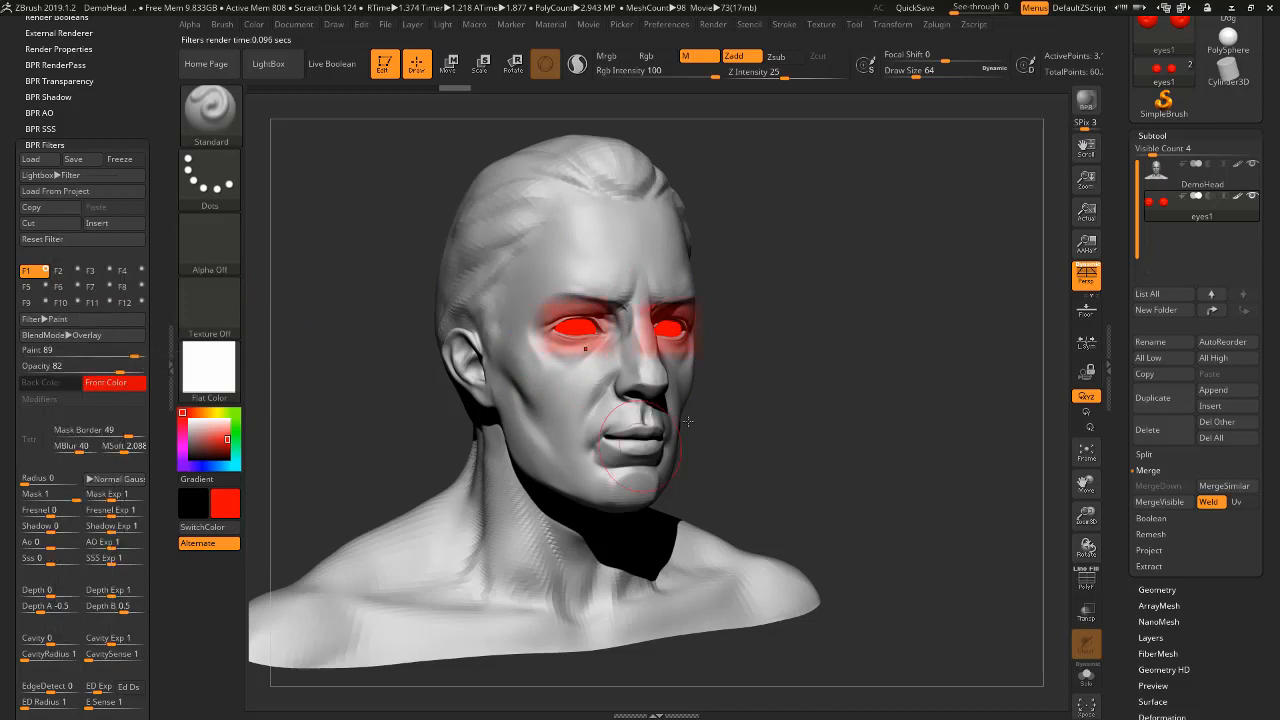
click(82, 335)
click(120, 388)
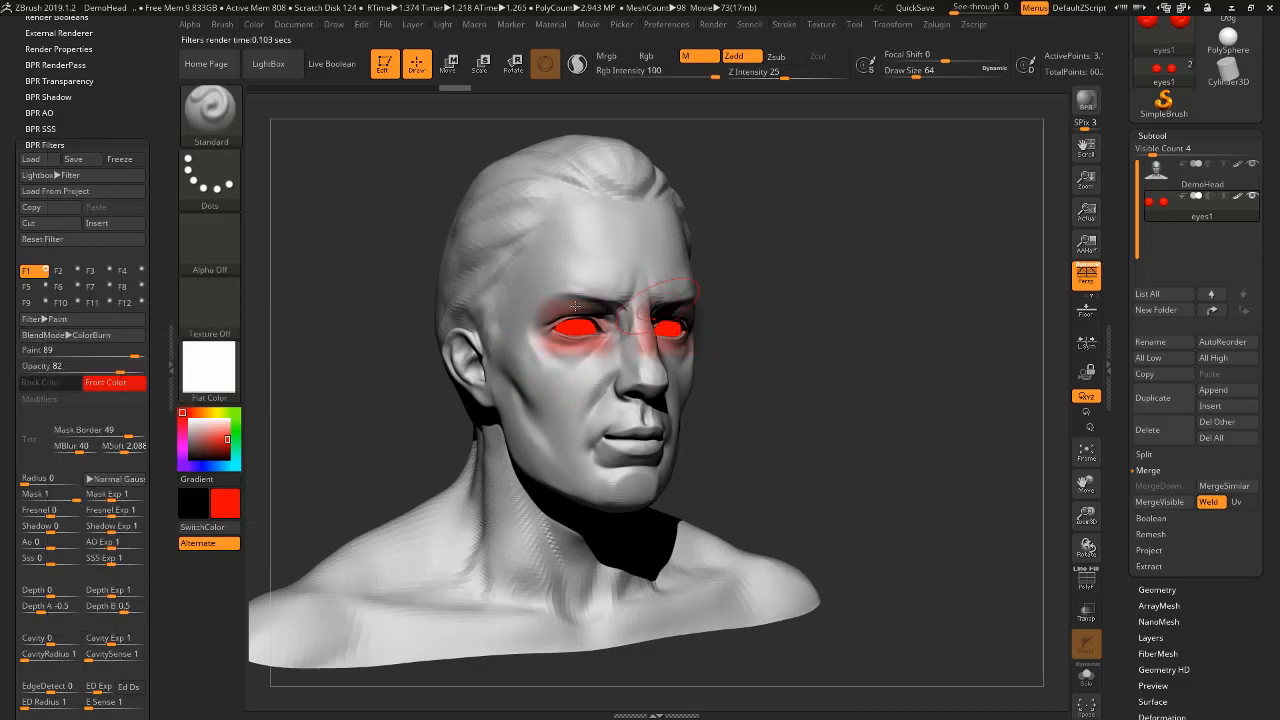
Set filter F1's blend mode to Glow and run a BPR render with the face turned more toward the front.
drag(822, 385, 728, 391)
click(75, 337)
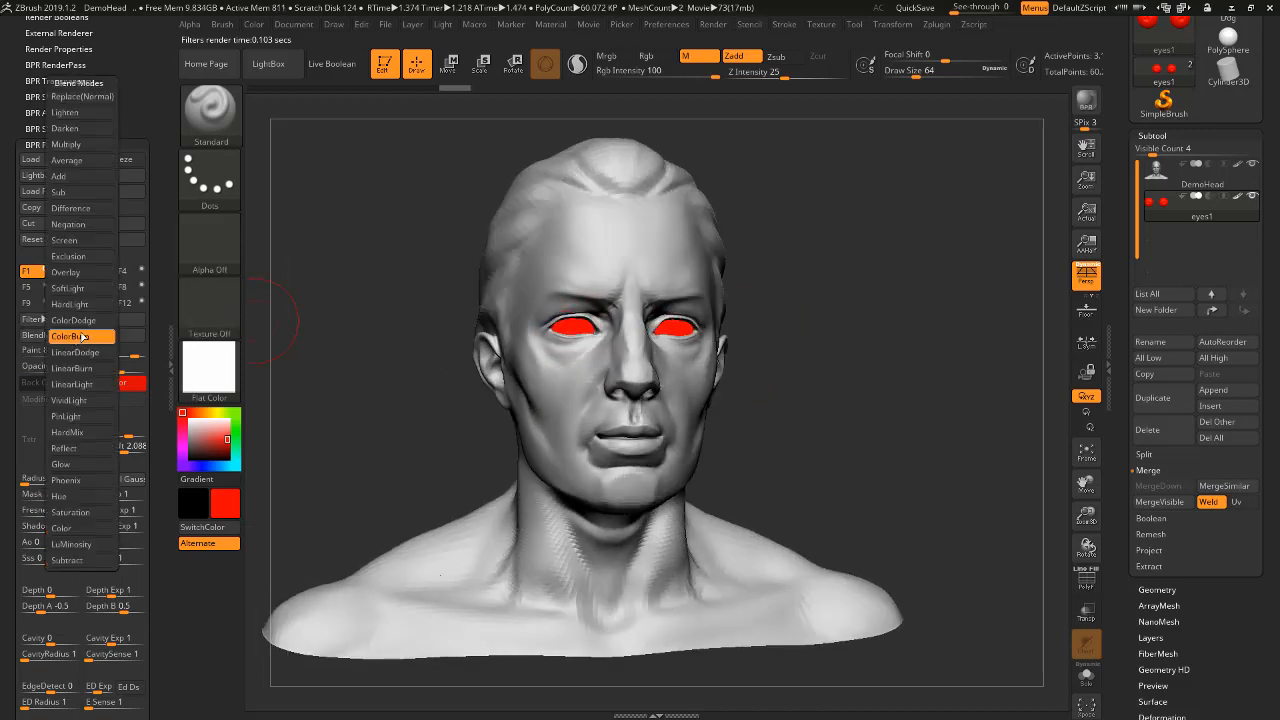
click(100, 337)
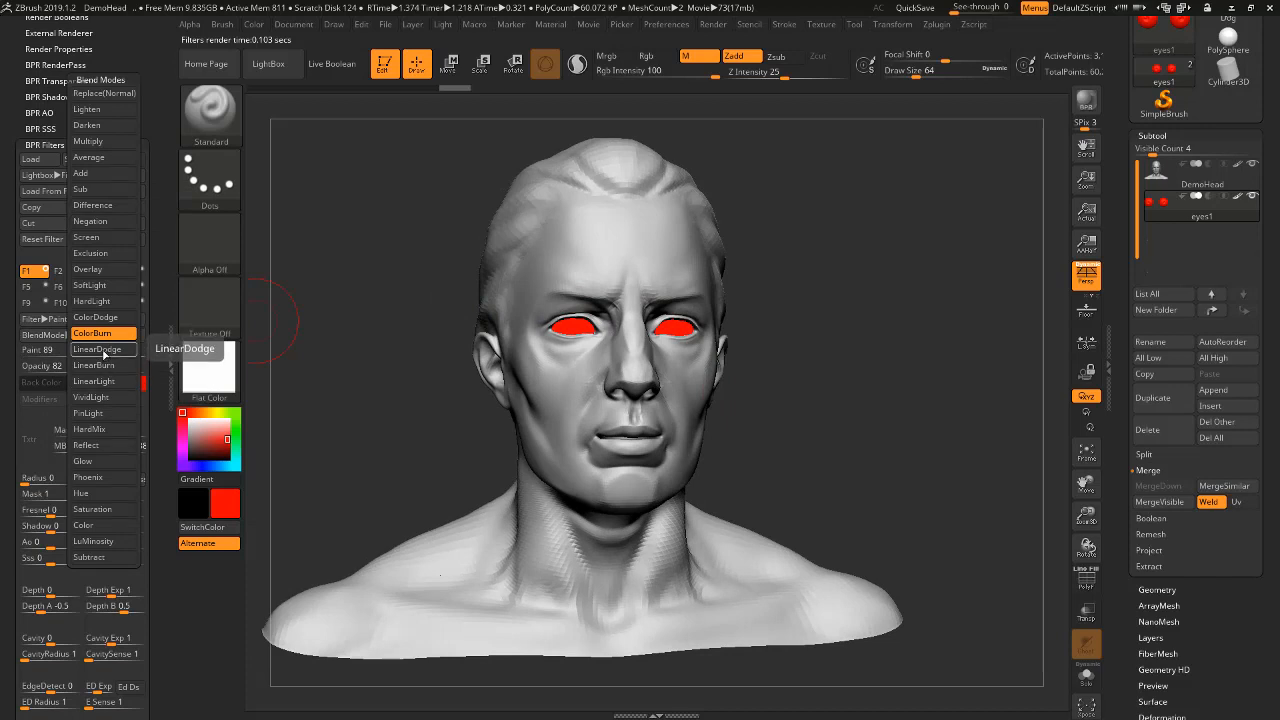
click(90, 463)
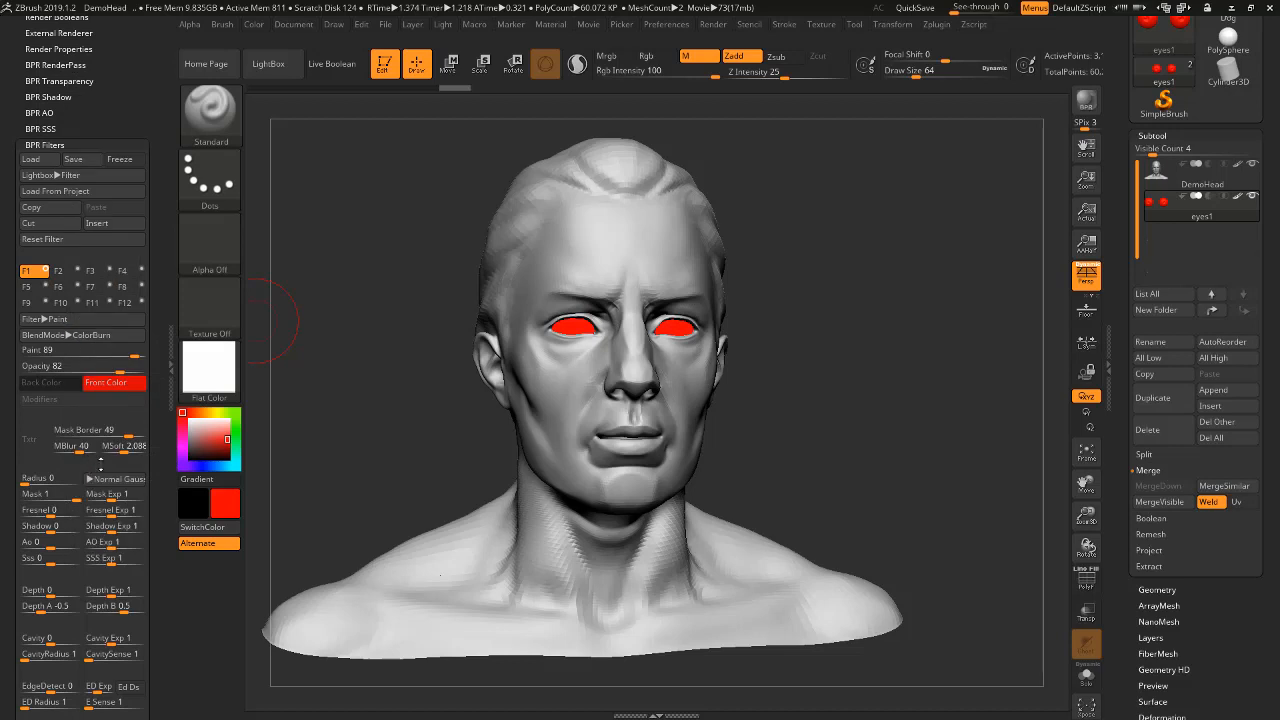
click(1085, 100)
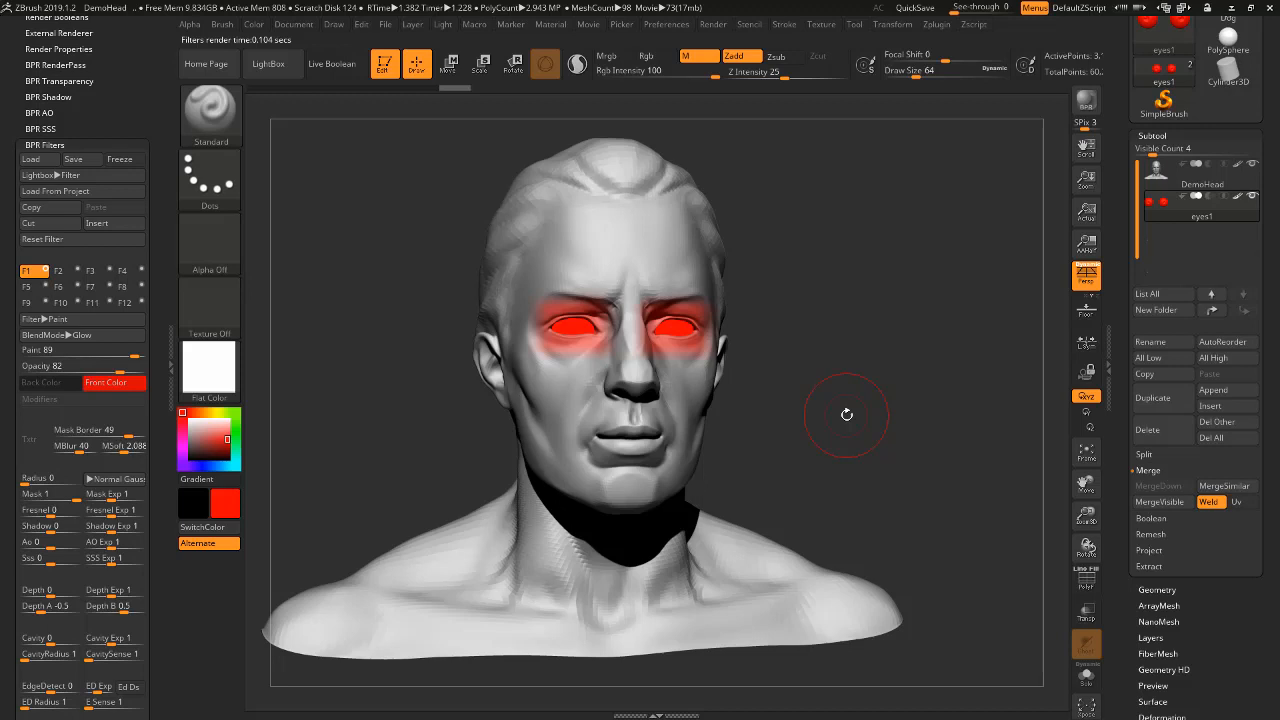
Render the bust from the front at a smaller size and set filter F1's Mask Border to 34.
drag(846, 414, 820, 410)
click(1085, 102)
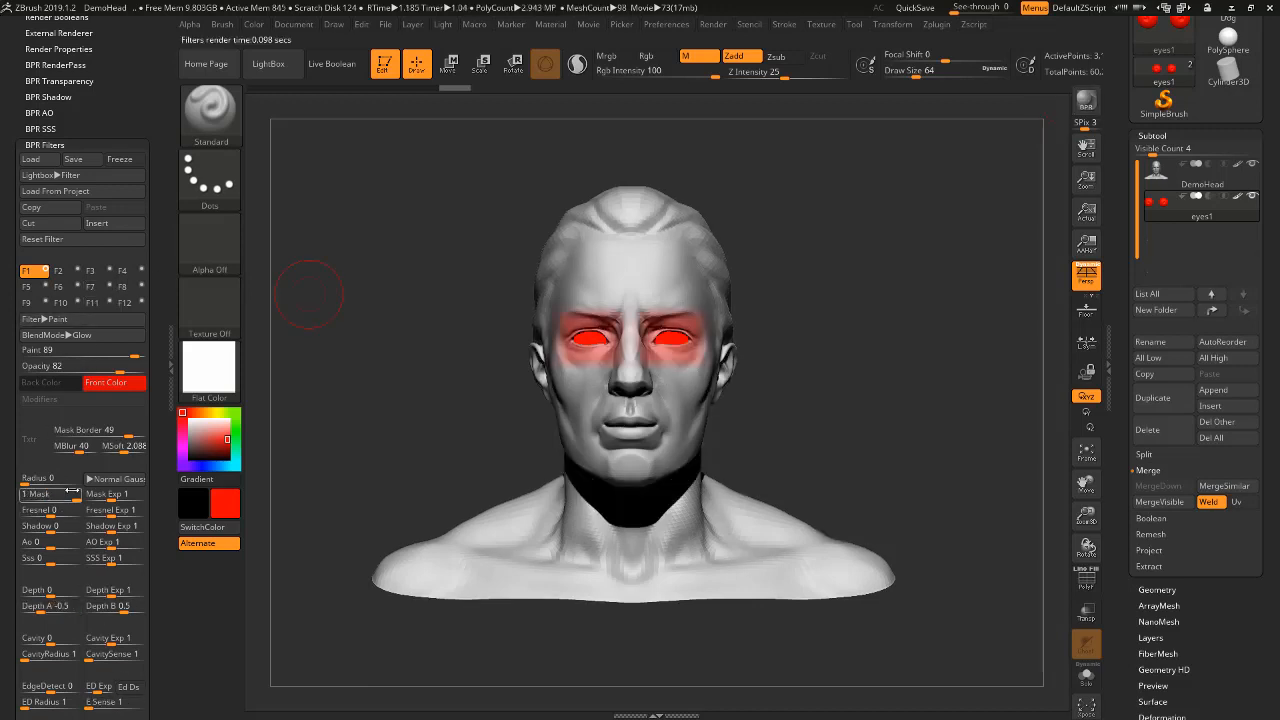
drag(130, 432, 125, 432)
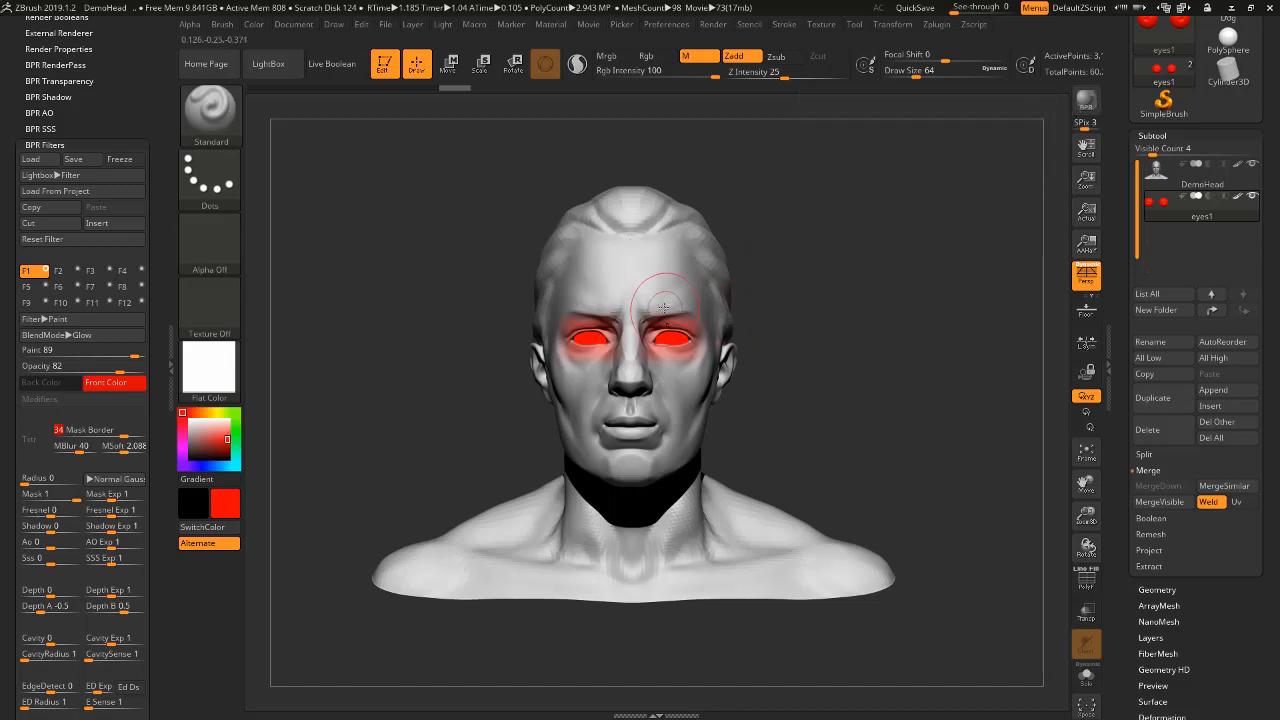
Record a turntable movie of the bust with its glowing red eyes.
click(588, 25)
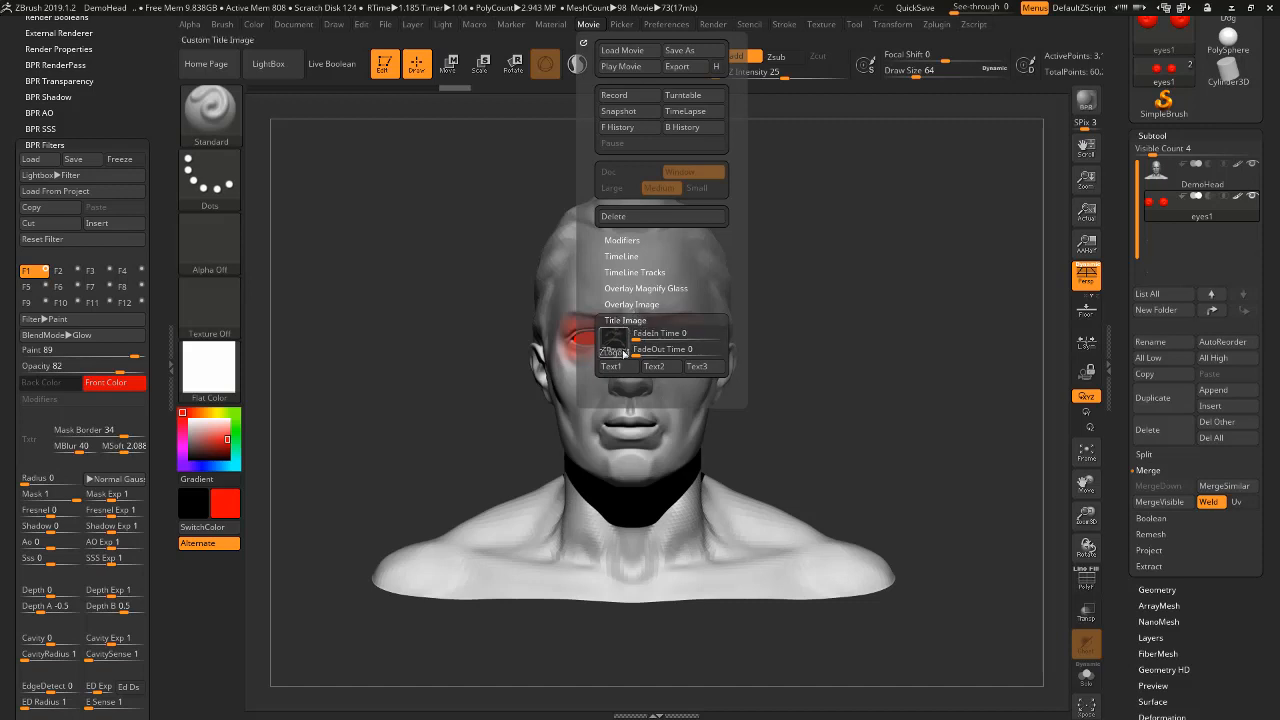
mouse_move(625, 350)
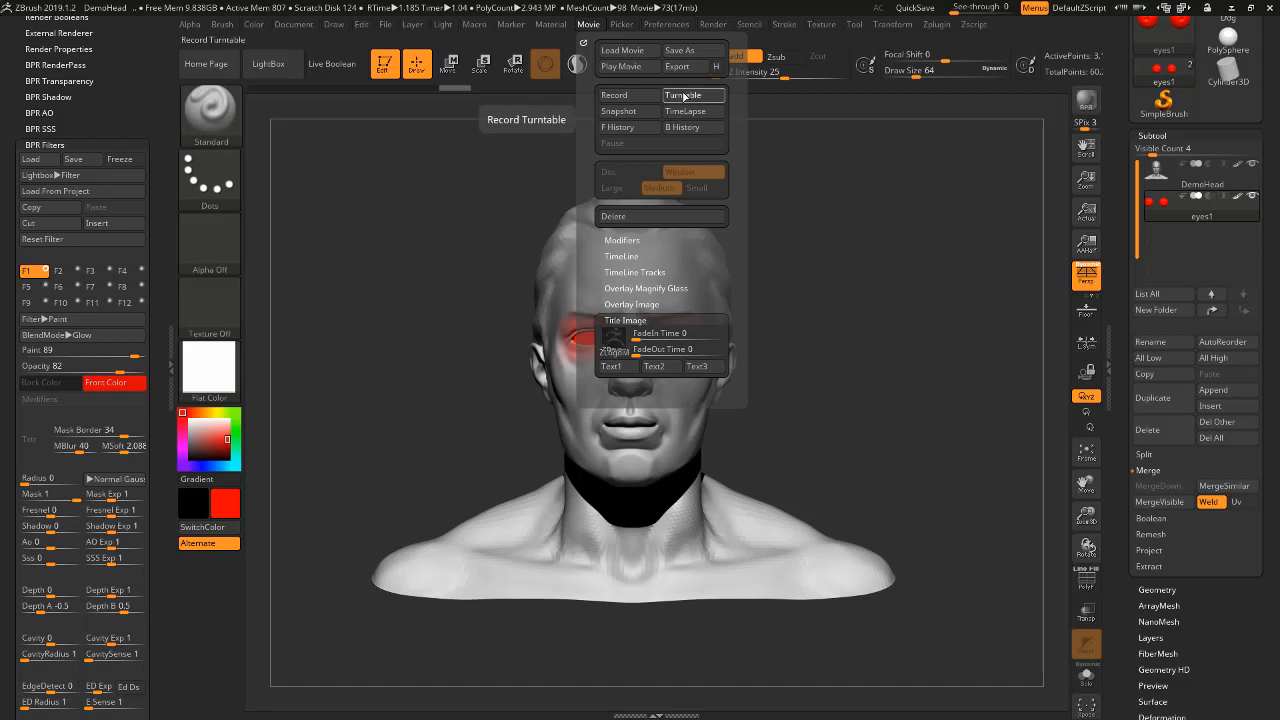
click(683, 95)
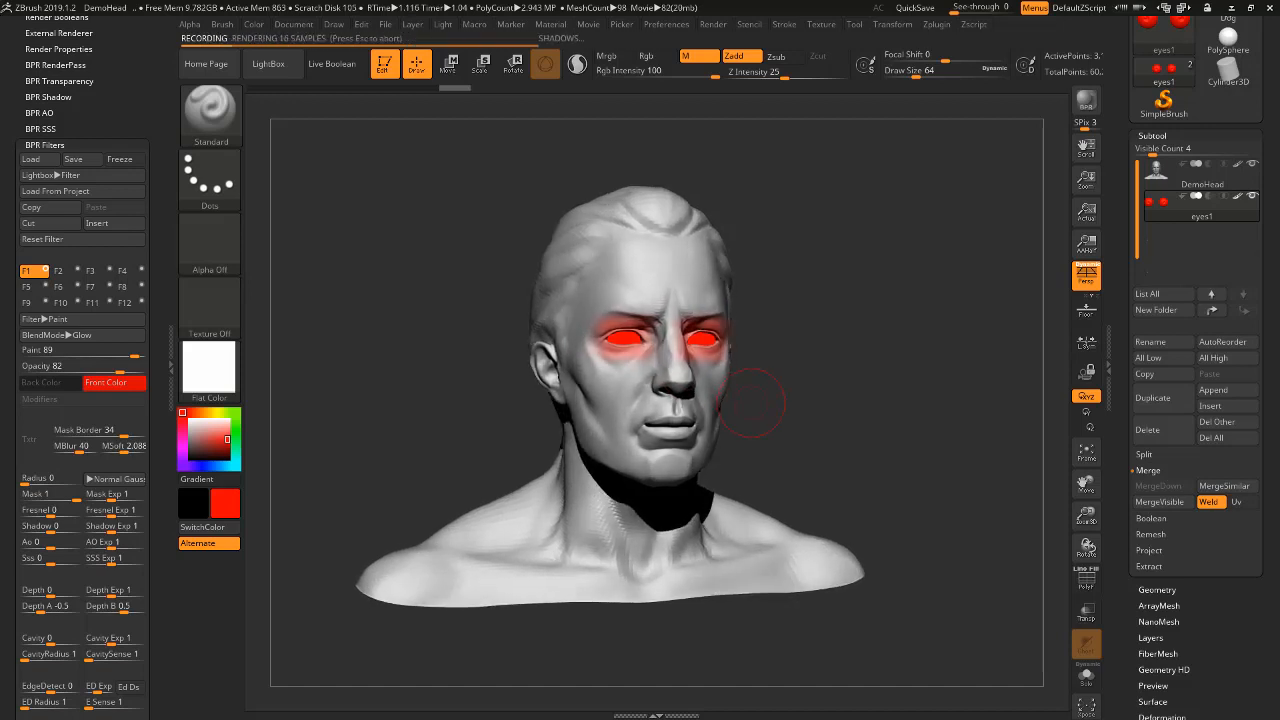
Play back the recorded turntable movie twice to check the eye glow from all sides.
click(588, 25)
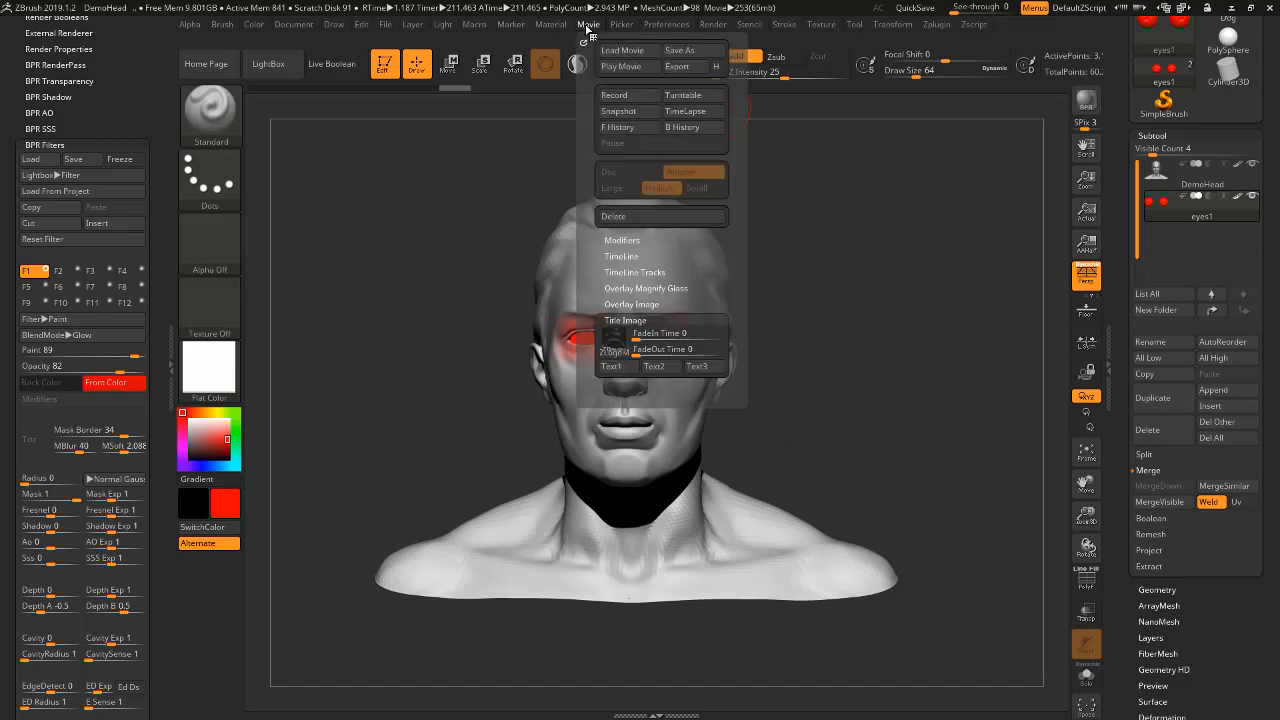
click(621, 66)
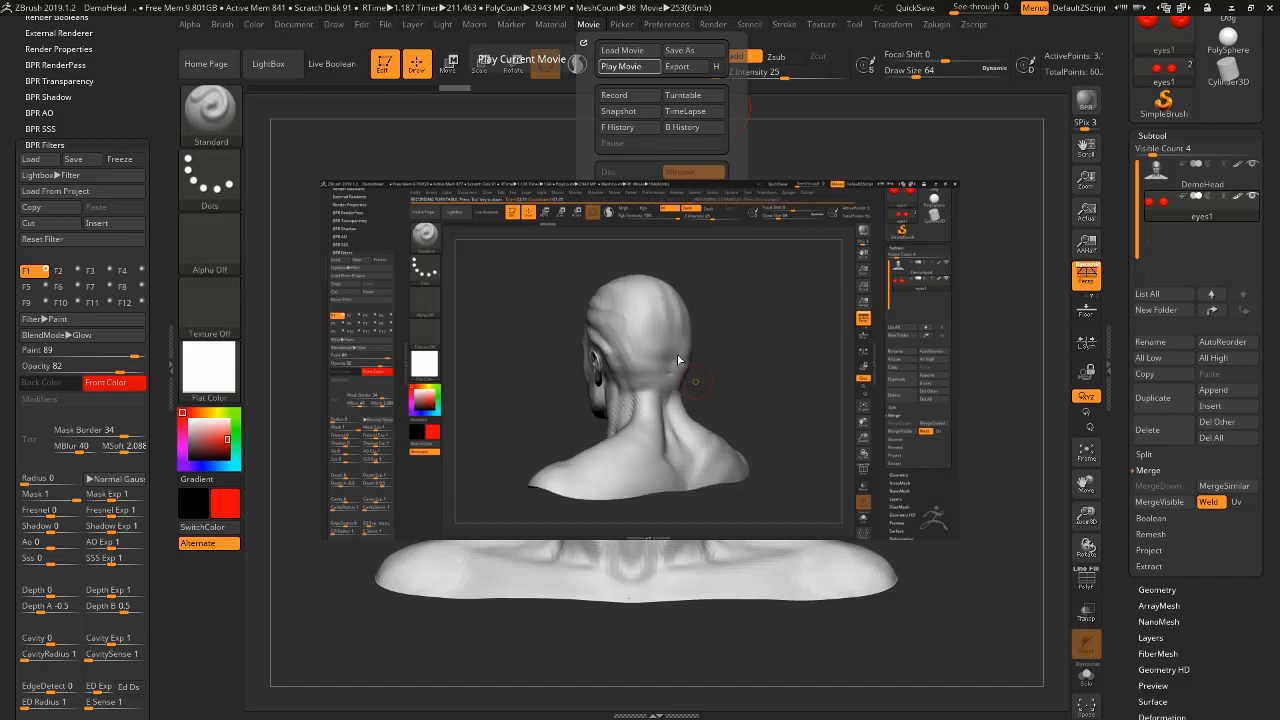
click(588, 25)
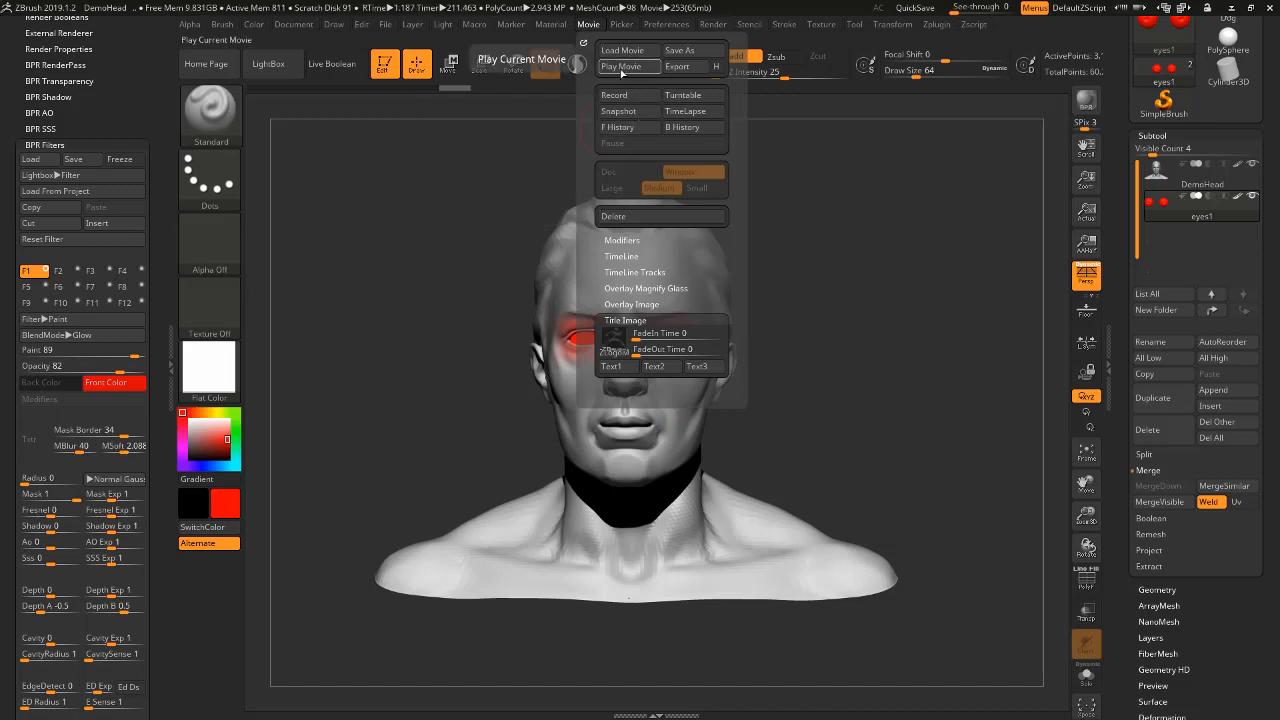
click(625, 72)
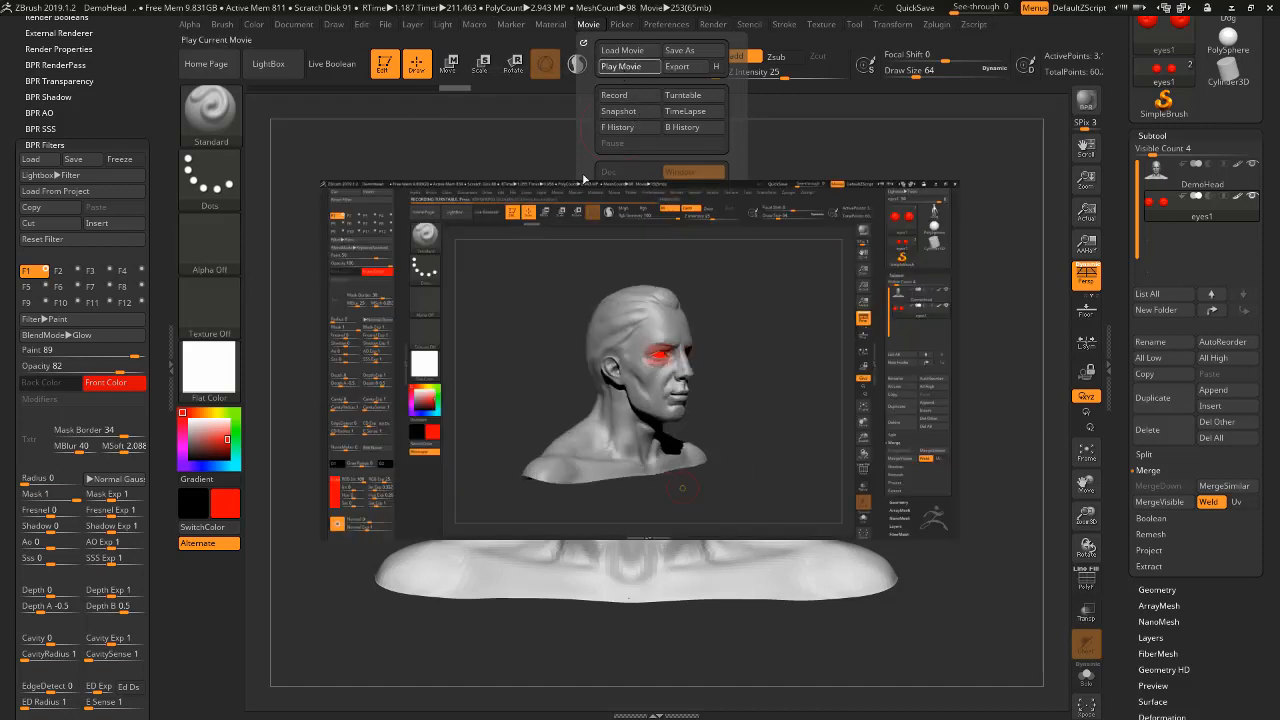